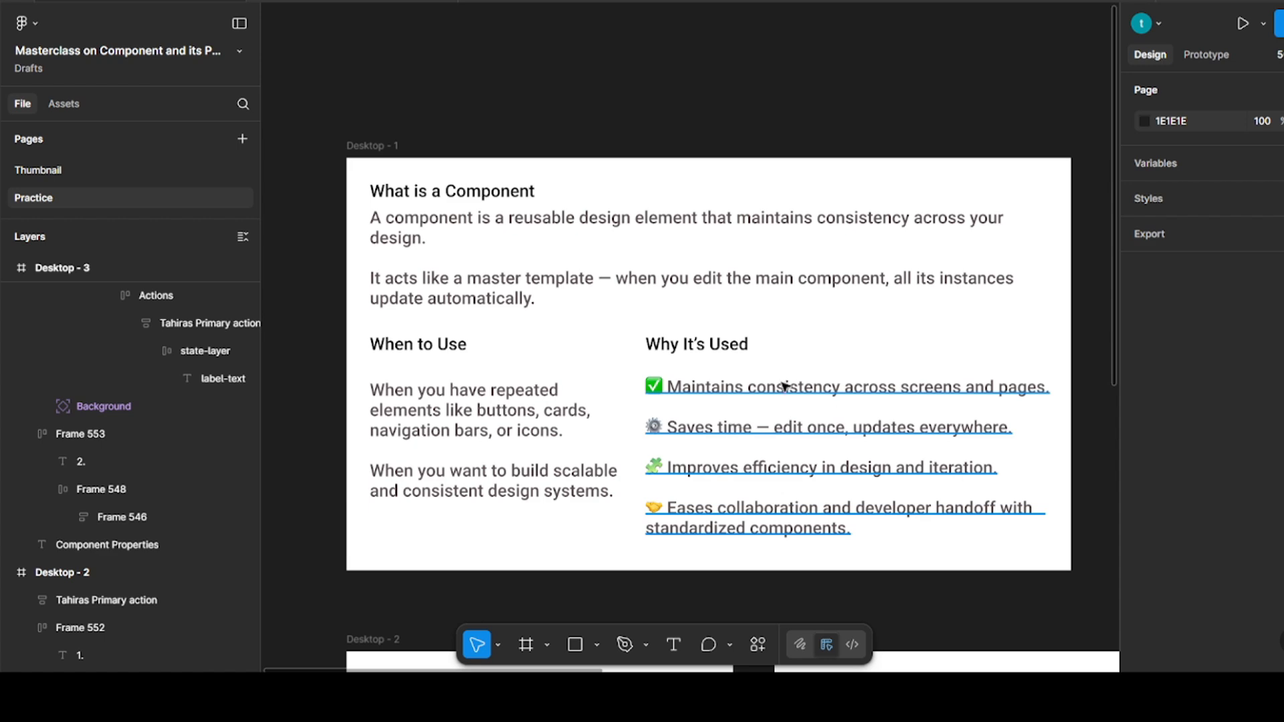
Turn the purple Enabled button in the Desktop - 2 frame into a component
scroll(785, 386, "down", 10)
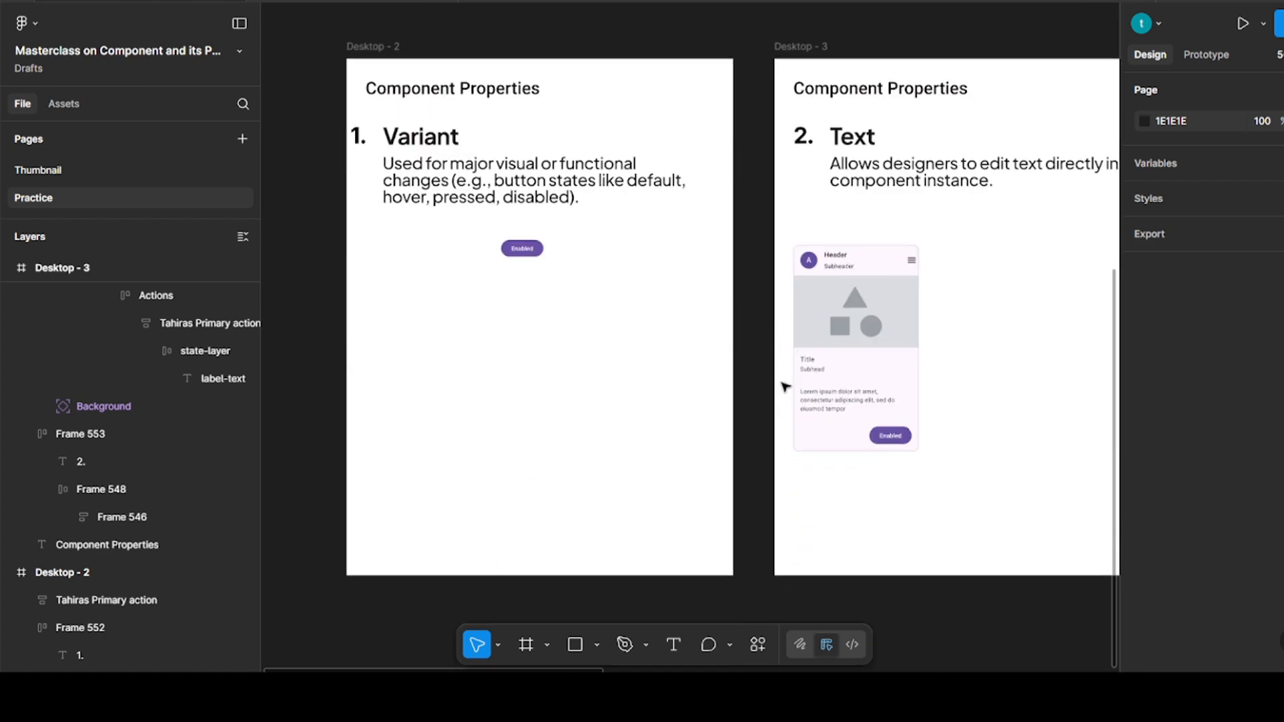
scroll(788, 386, "left", 3)
scroll(740, 275, "up", 3)
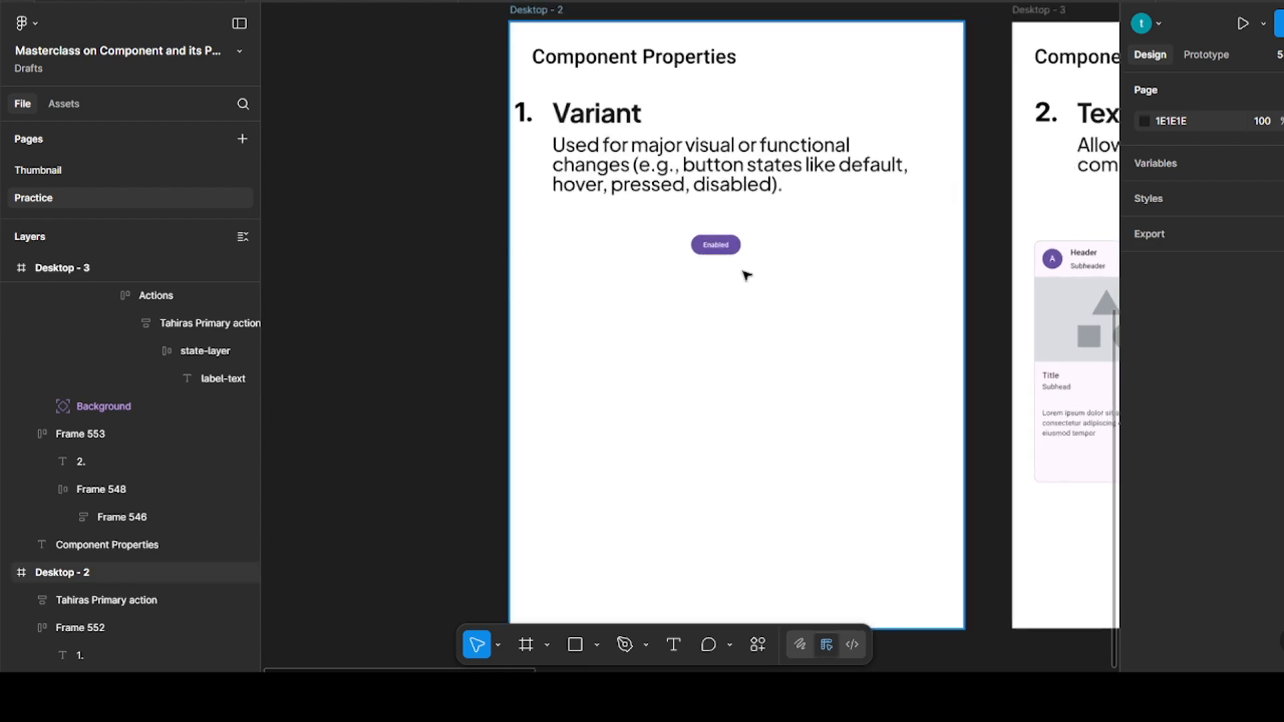
scroll(855, 338, "up", 3)
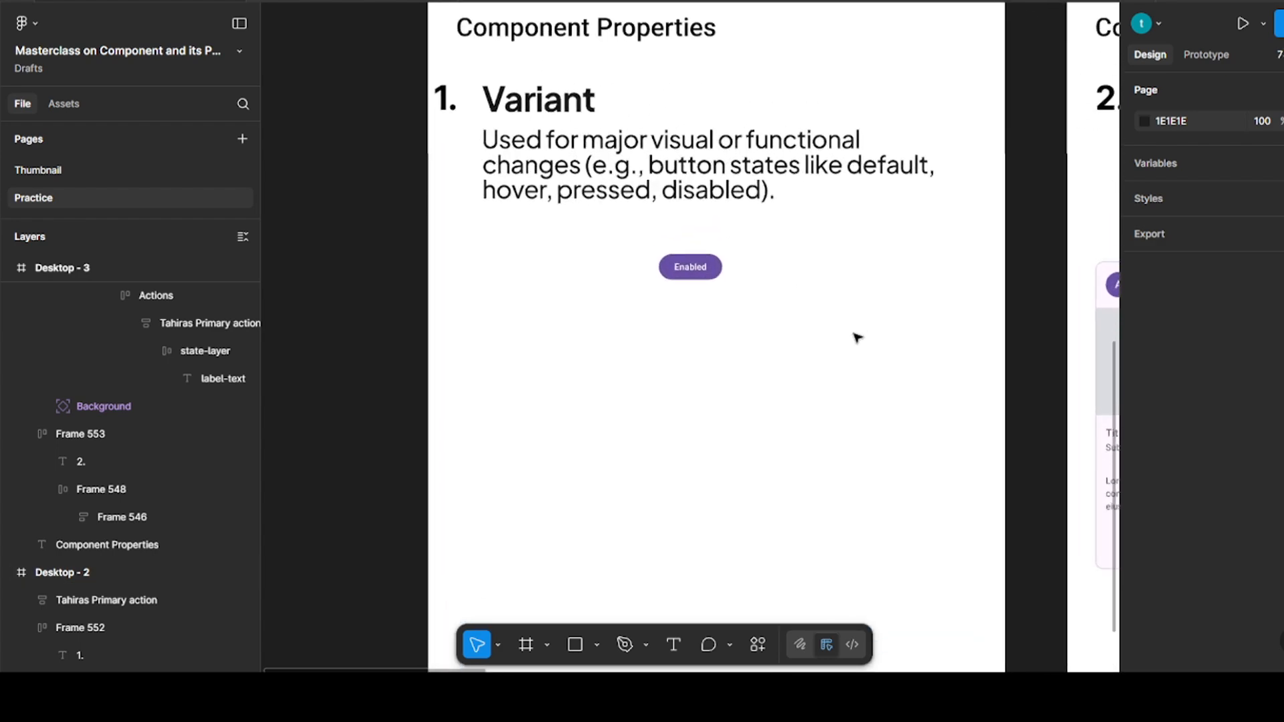
scroll(857, 336, "up", 2)
left_click(699, 334)
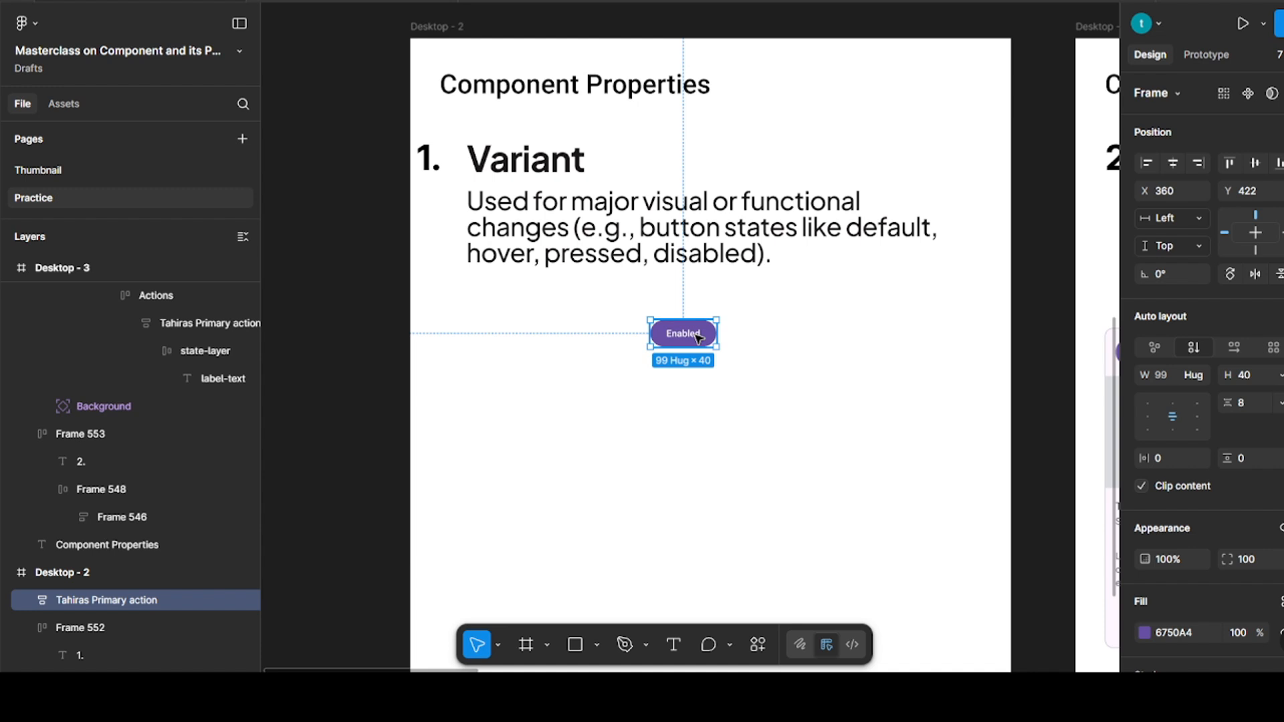
left_click(1247, 94)
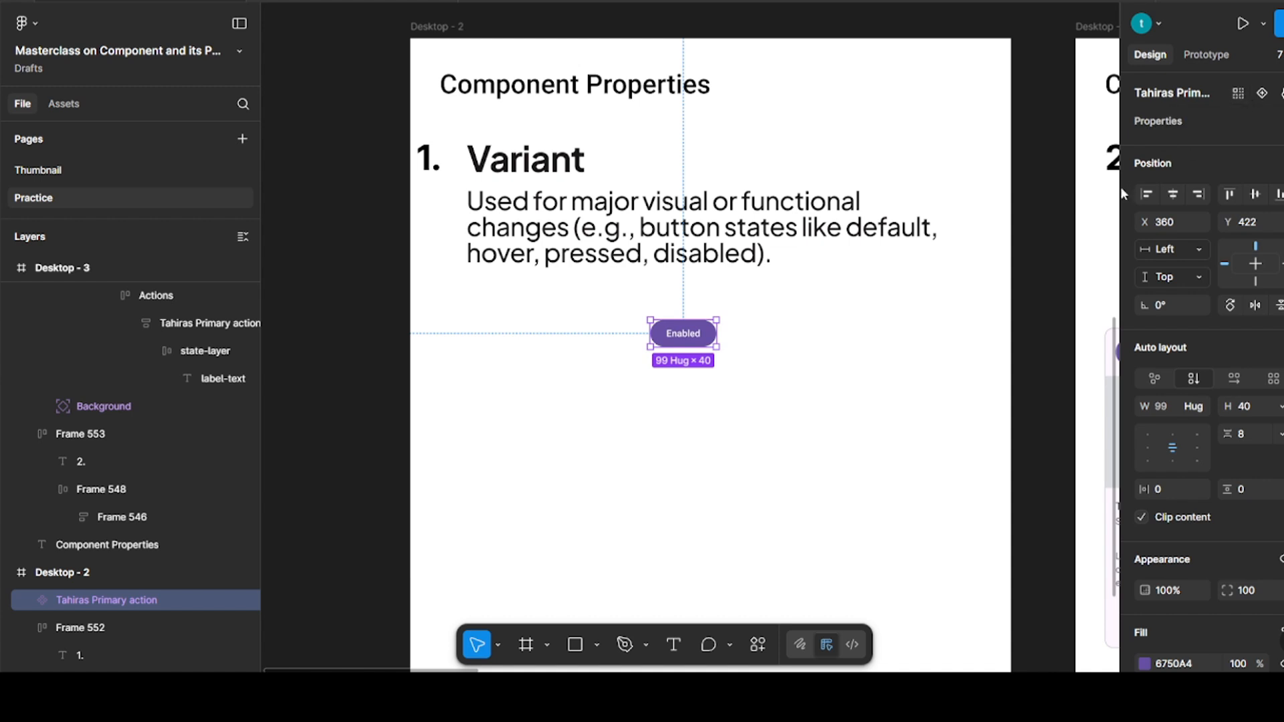
left_click(823, 354)
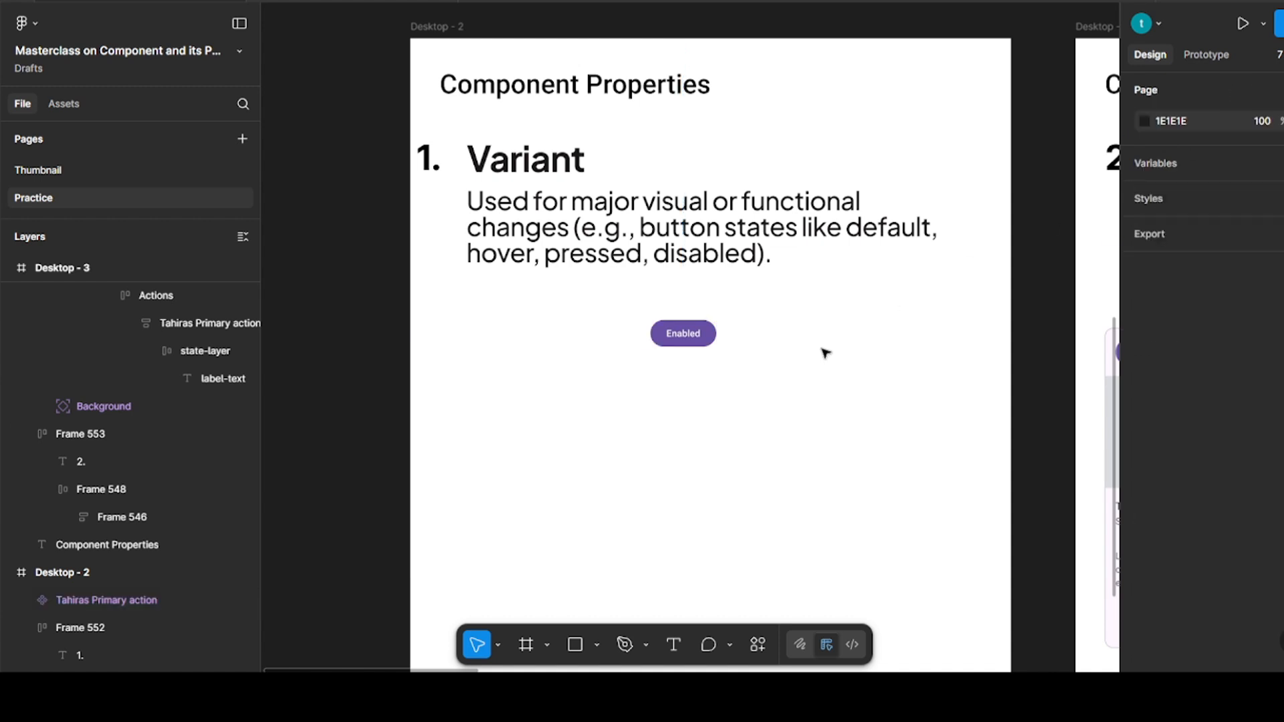
left_click(487, 238)
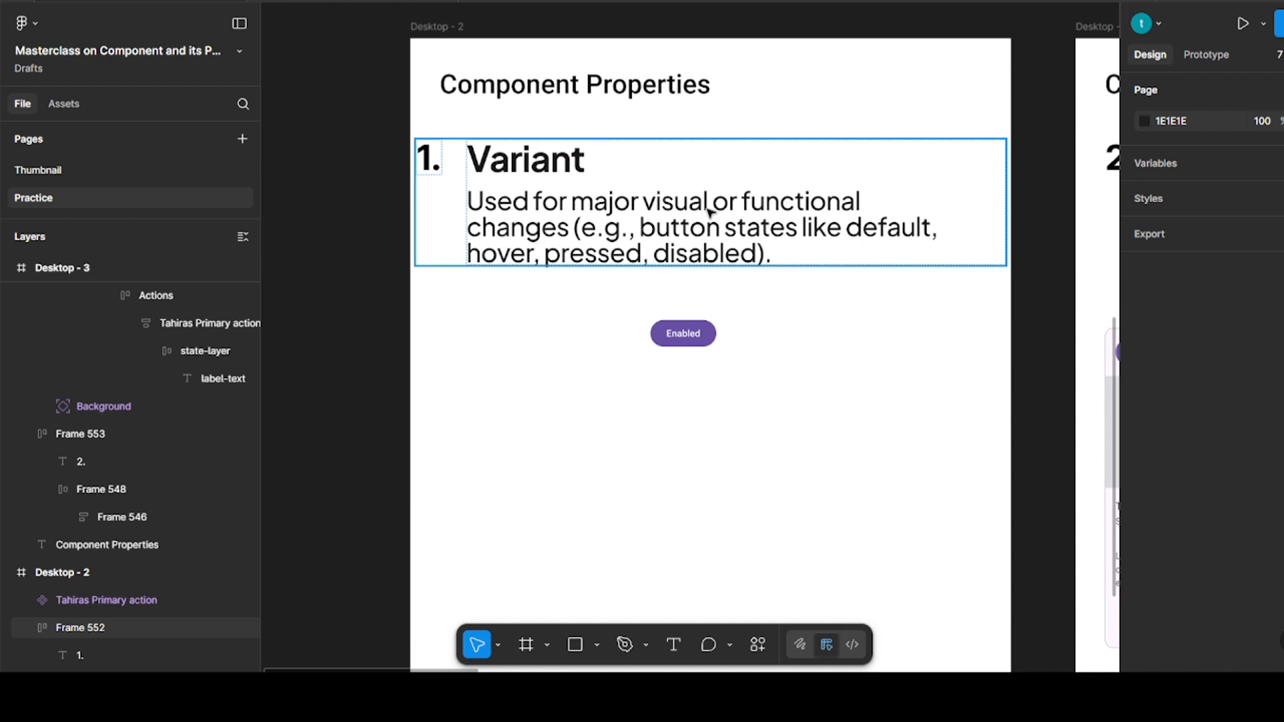
Add a variant to the Enabled button component and restyle it with a black 1 px stroke and no fill
left_click(682, 333)
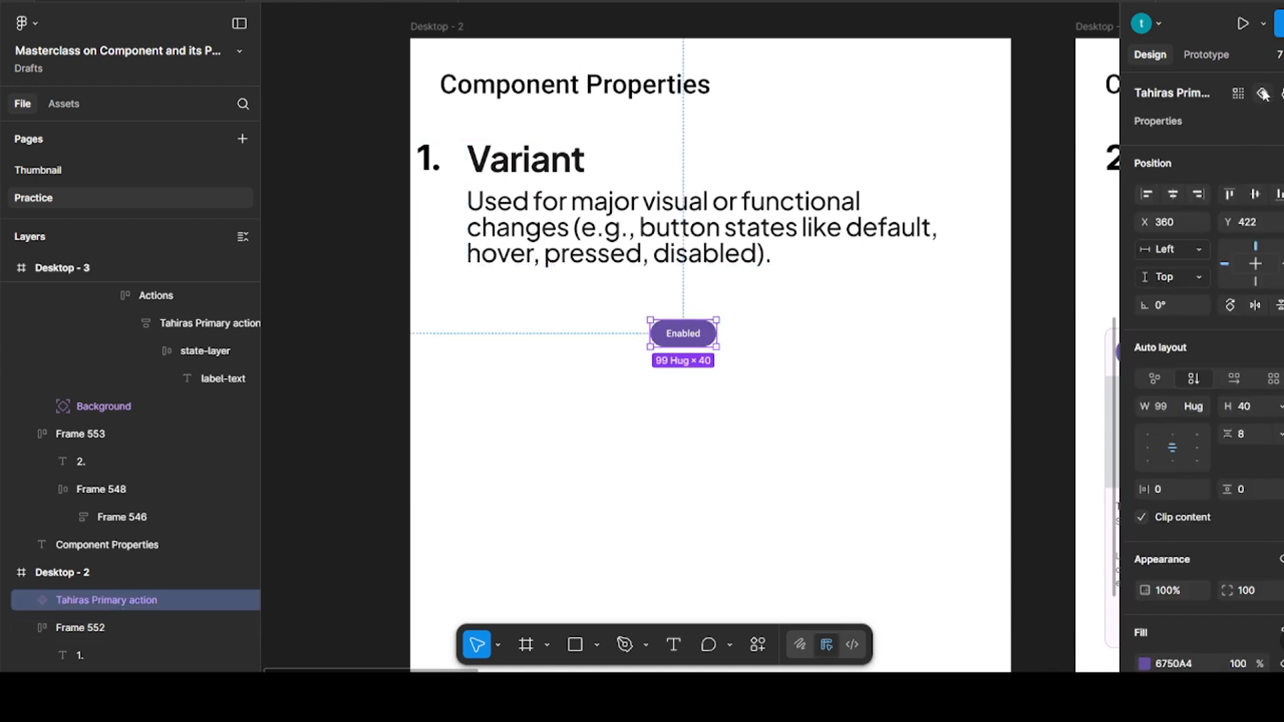
left_click(1264, 94)
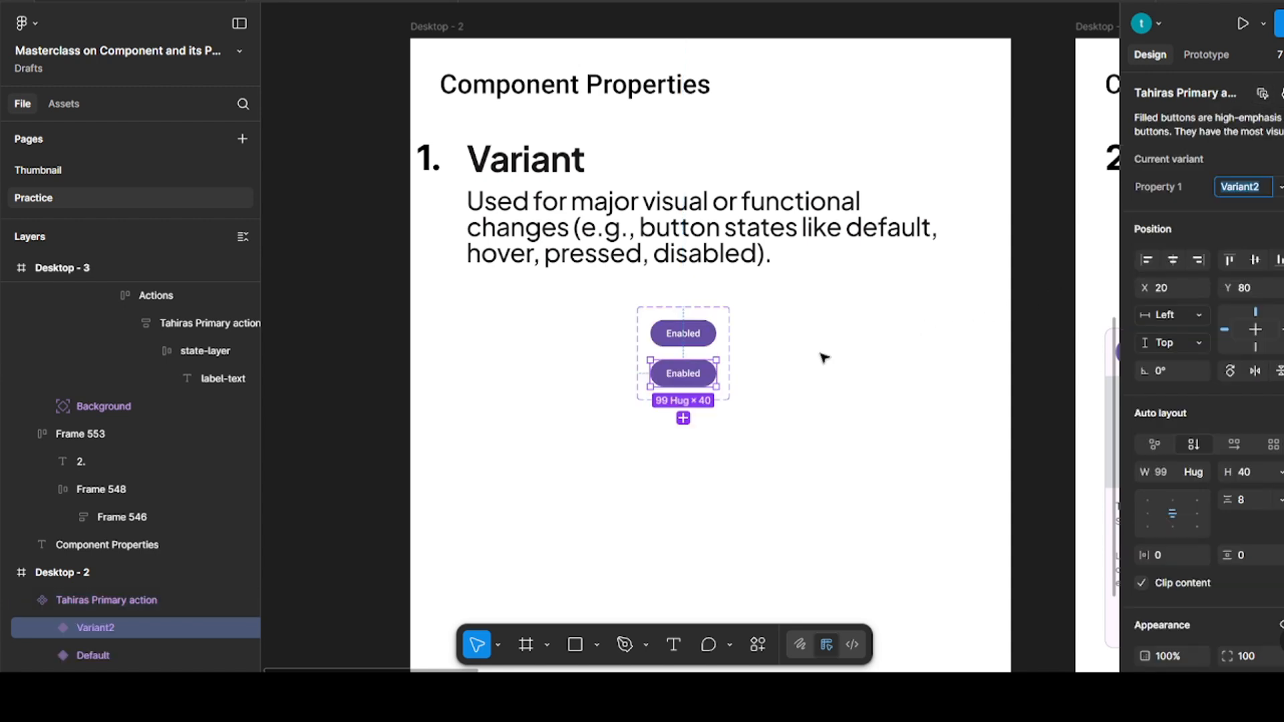
scroll(1242, 477, "down", 5)
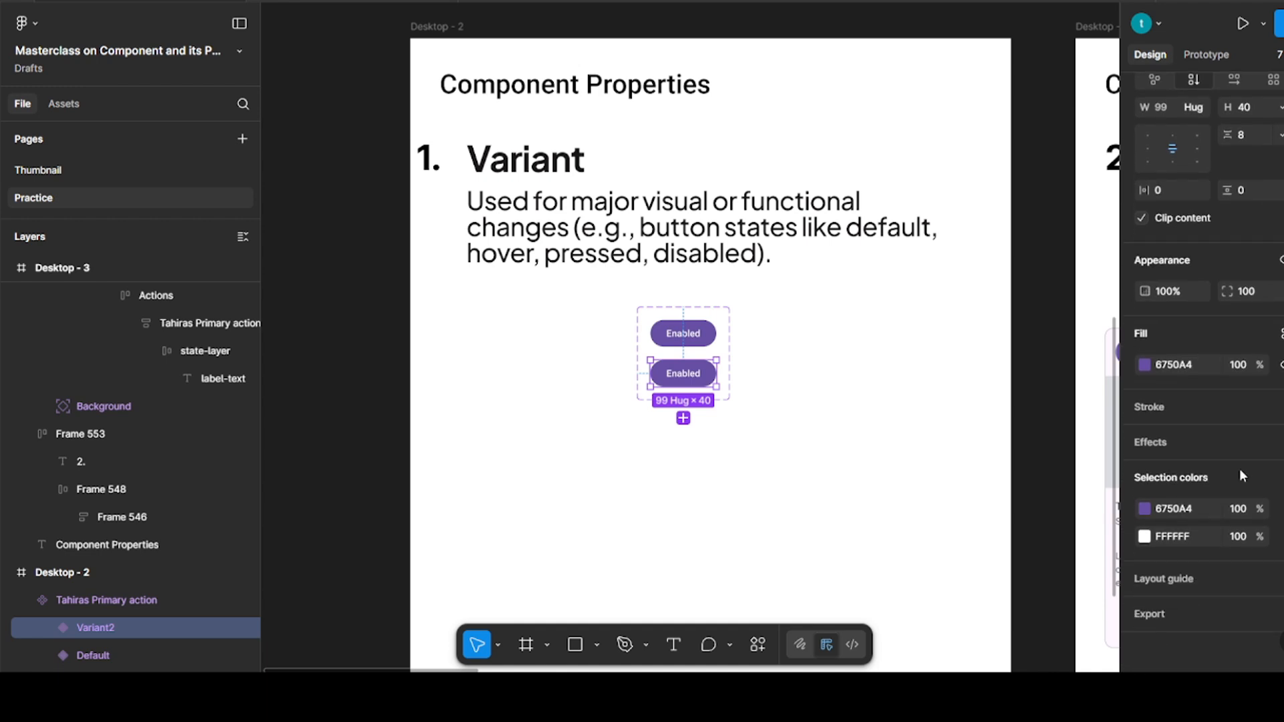
left_click(1281, 407)
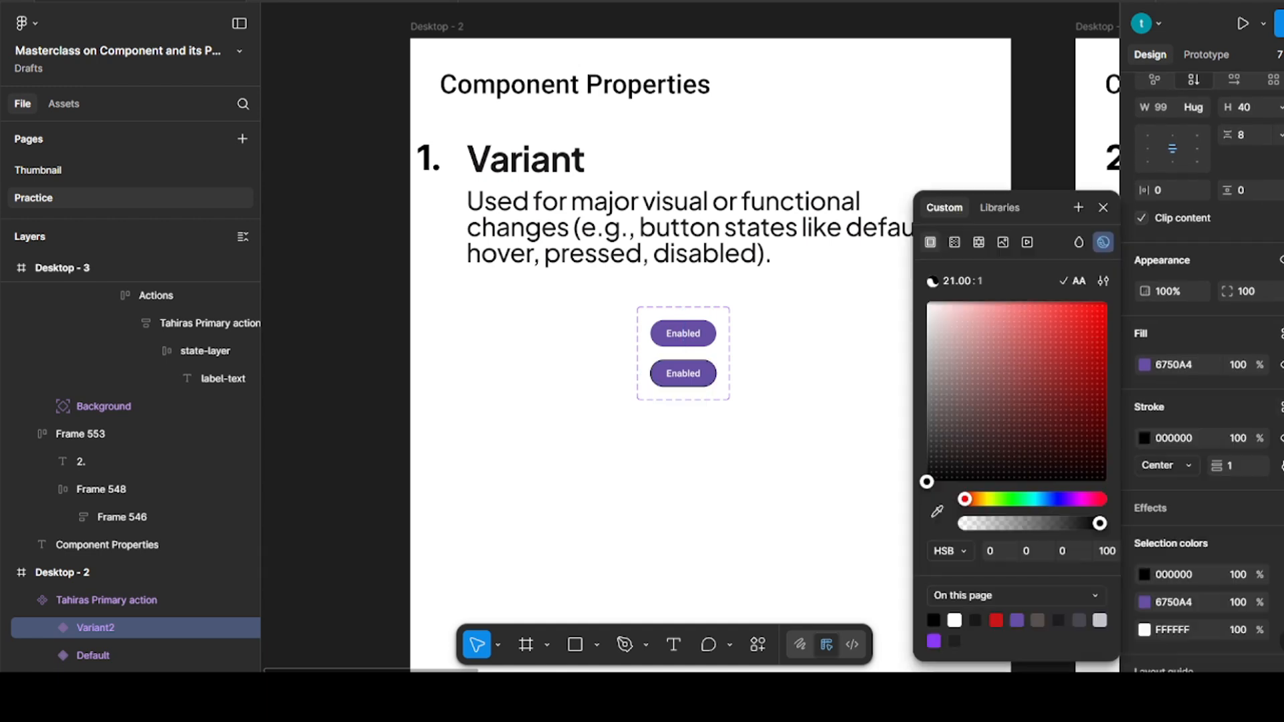
left_click(1281, 365)
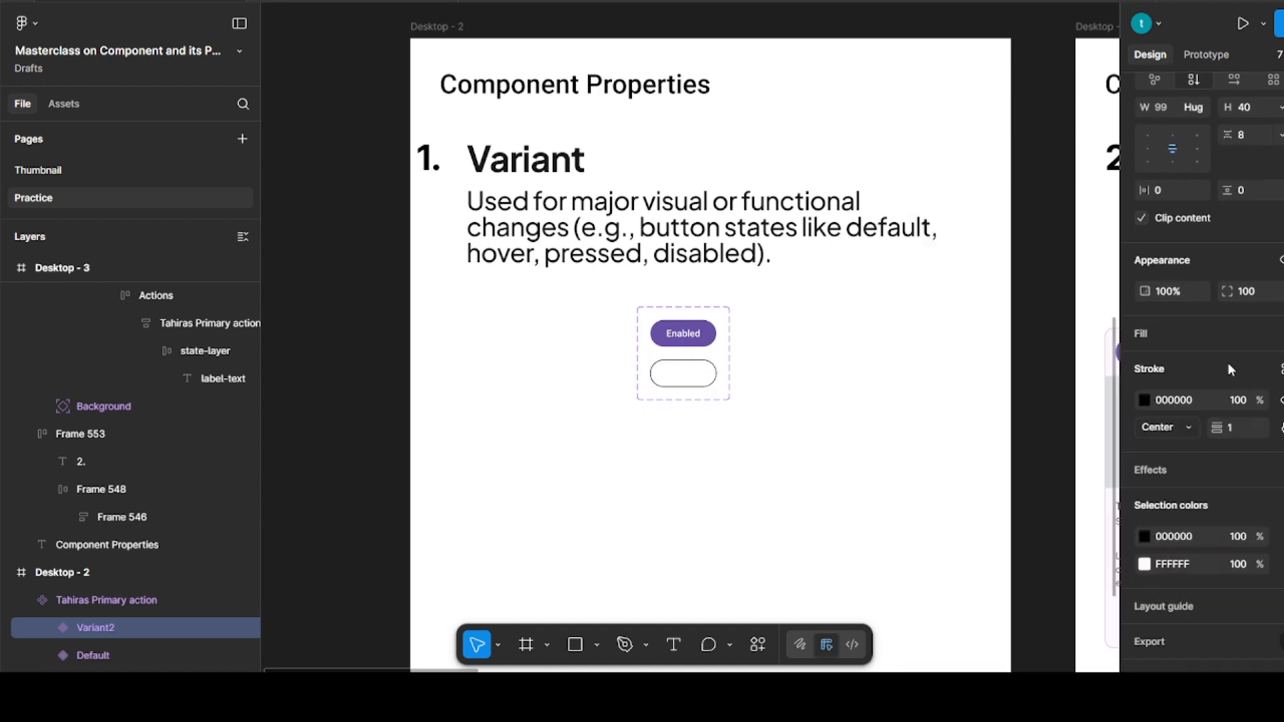
Recolor the outlined variant's label text to the filled button's purple, 6750A4, by sampling it
left_click(692, 379, "ctrl")
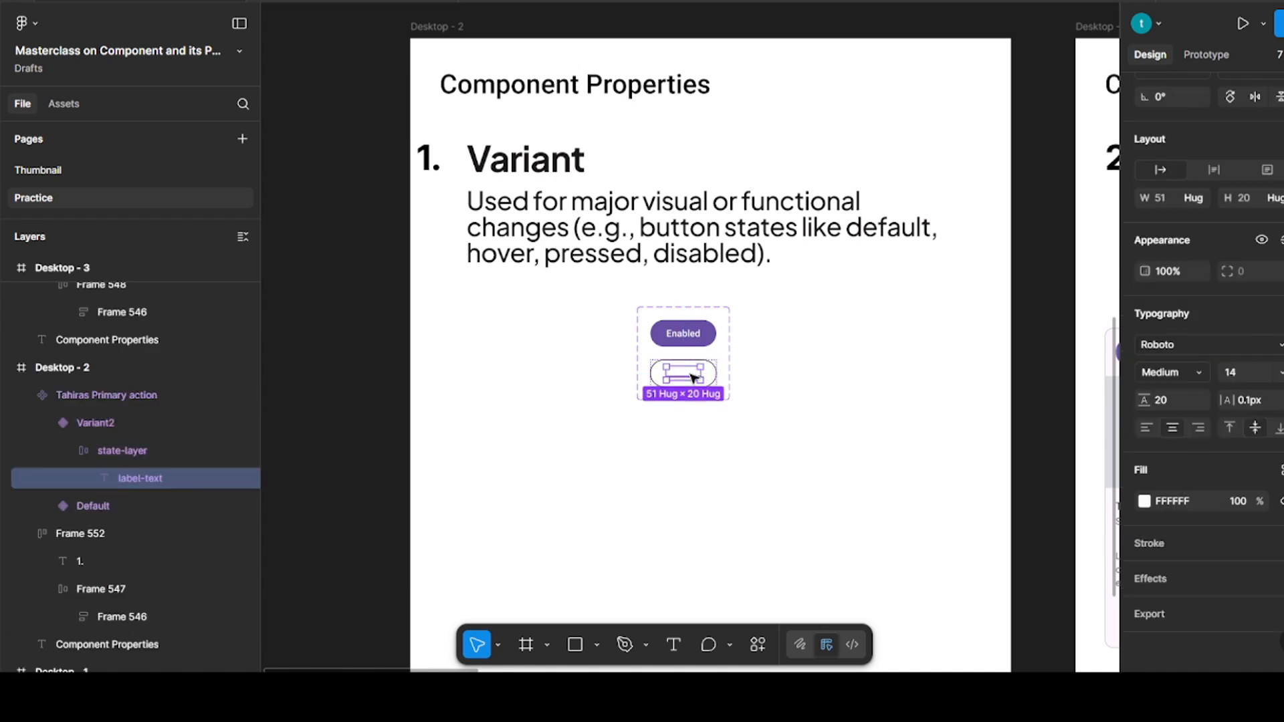
key("i")
left_click(711, 322)
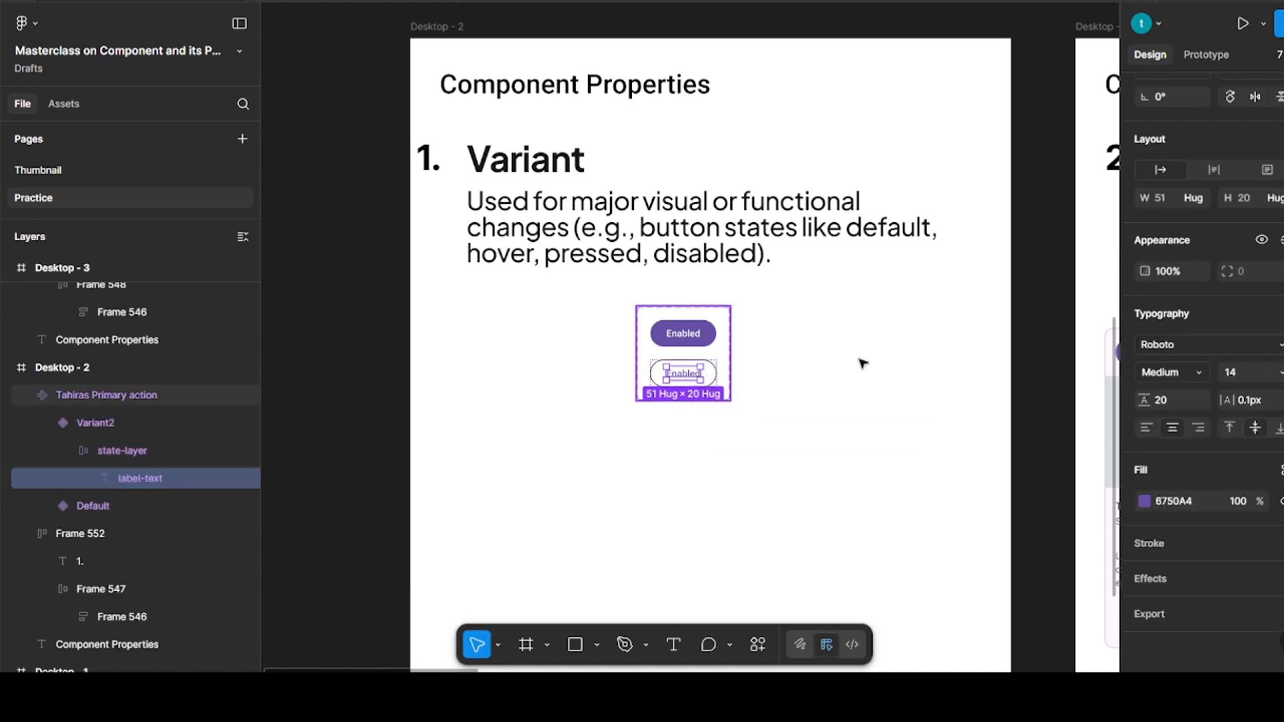
left_click(881, 369)
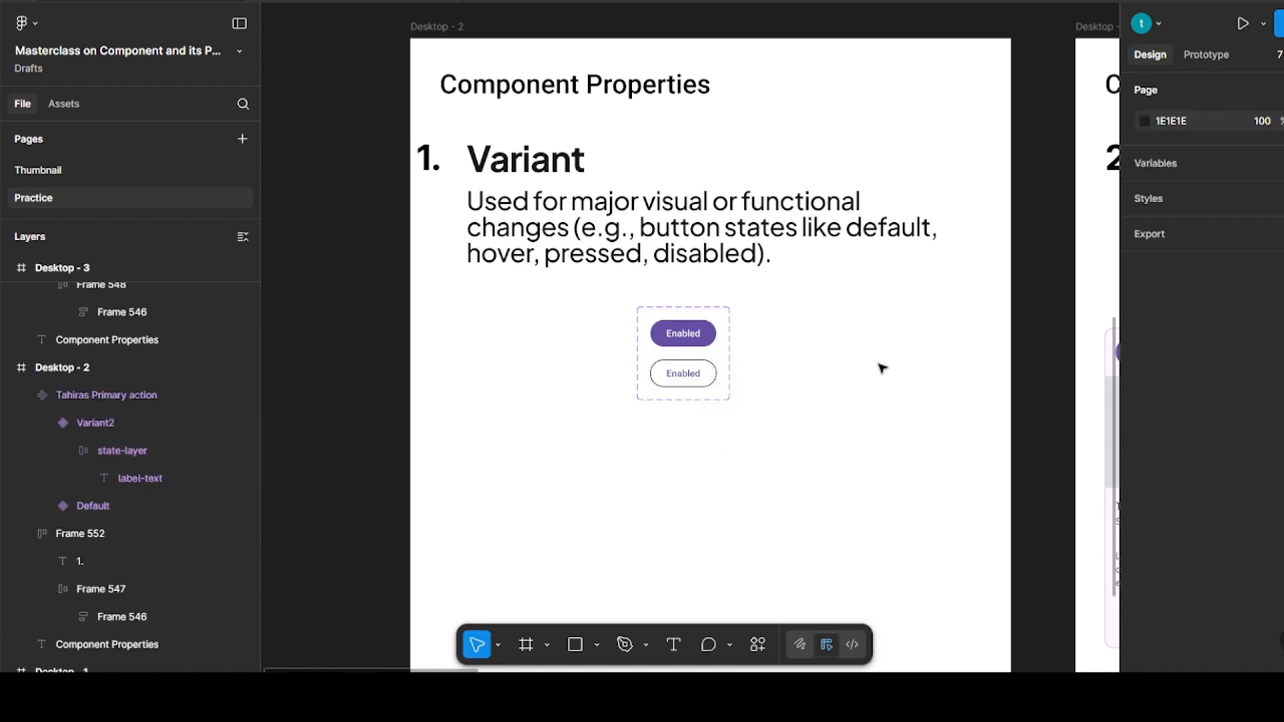
Rename the filled button variant's layer as "Primary color"
left_click(692, 335)
left_click(693, 336)
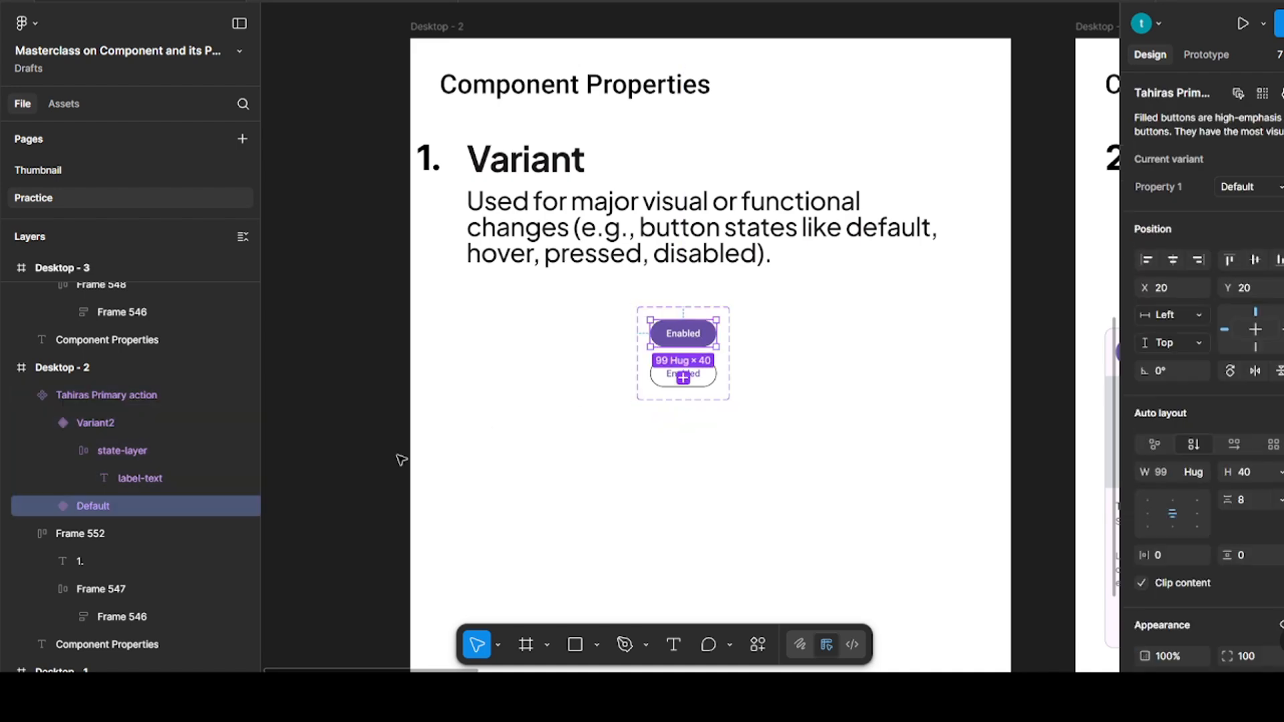
double_click(111, 507)
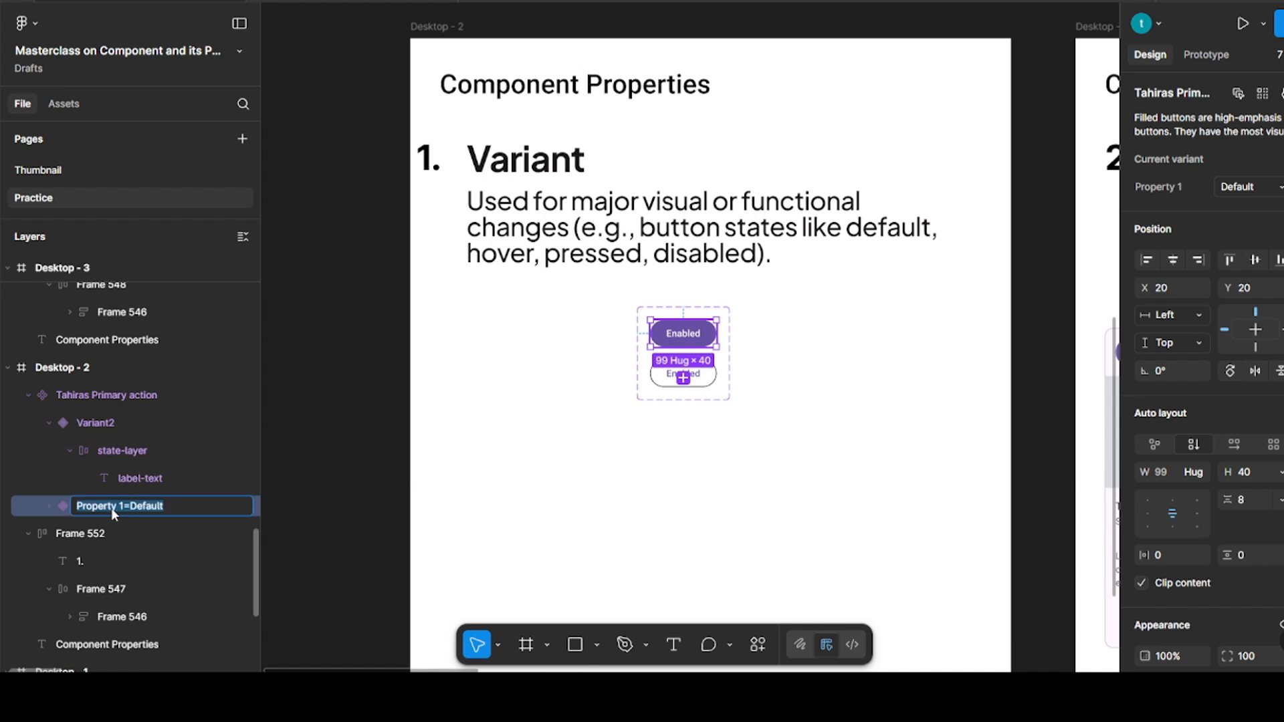
type("Primary color")
key("Return")
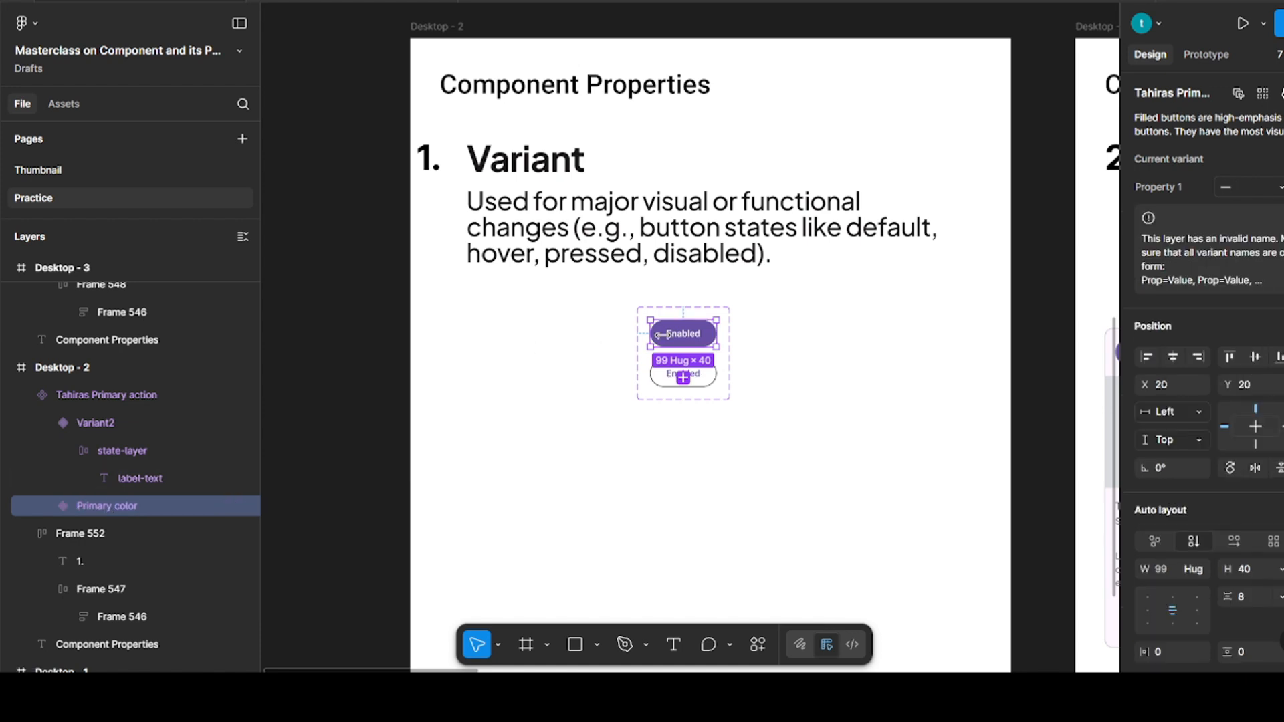
Rename the outlined button variant's layer as "secondary color"
left_click(706, 385)
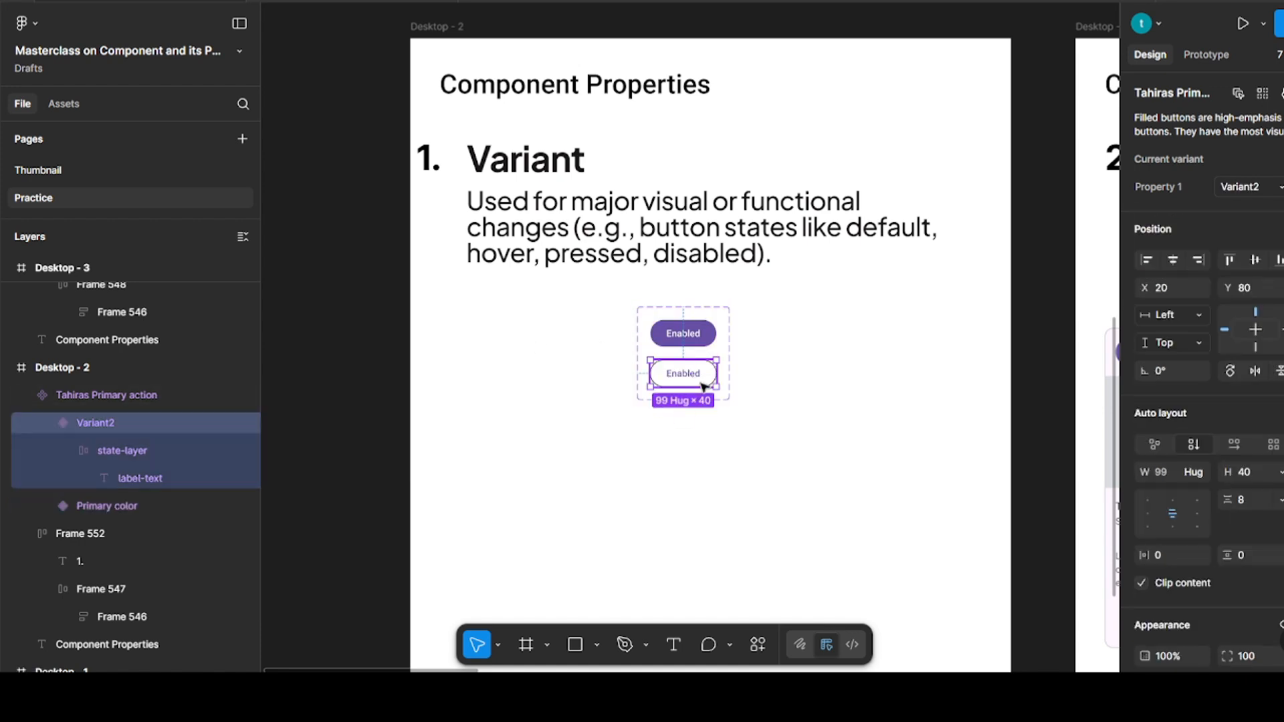
double_click(105, 424)
type("seco")
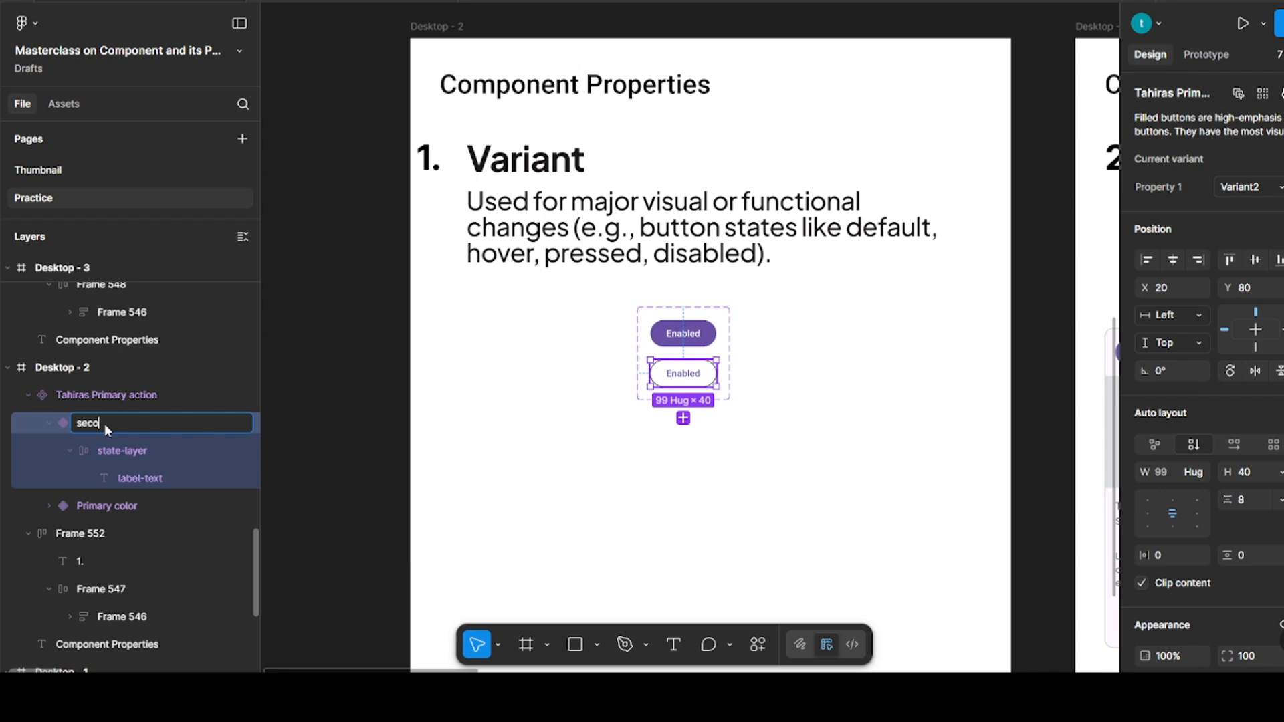
type("ndary color")
key("Return")
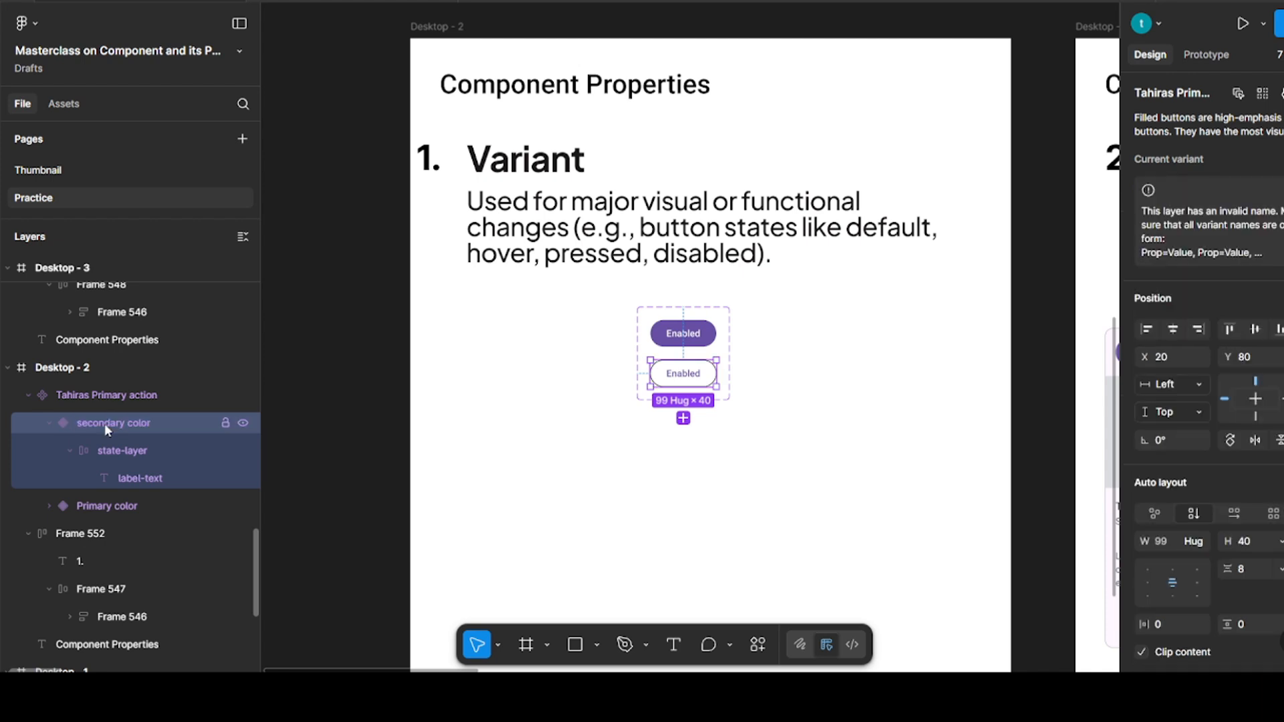
Shorten the name of the button component set to "Primary action"
left_click(696, 304)
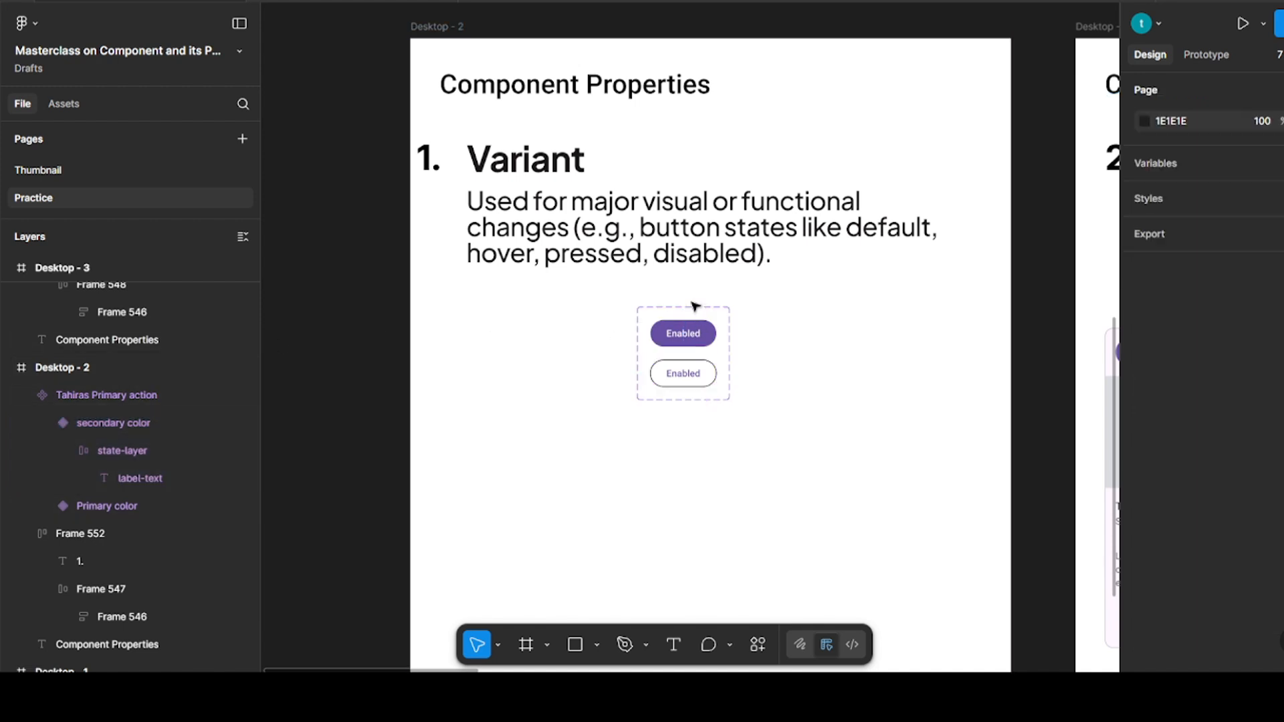
left_click(693, 308)
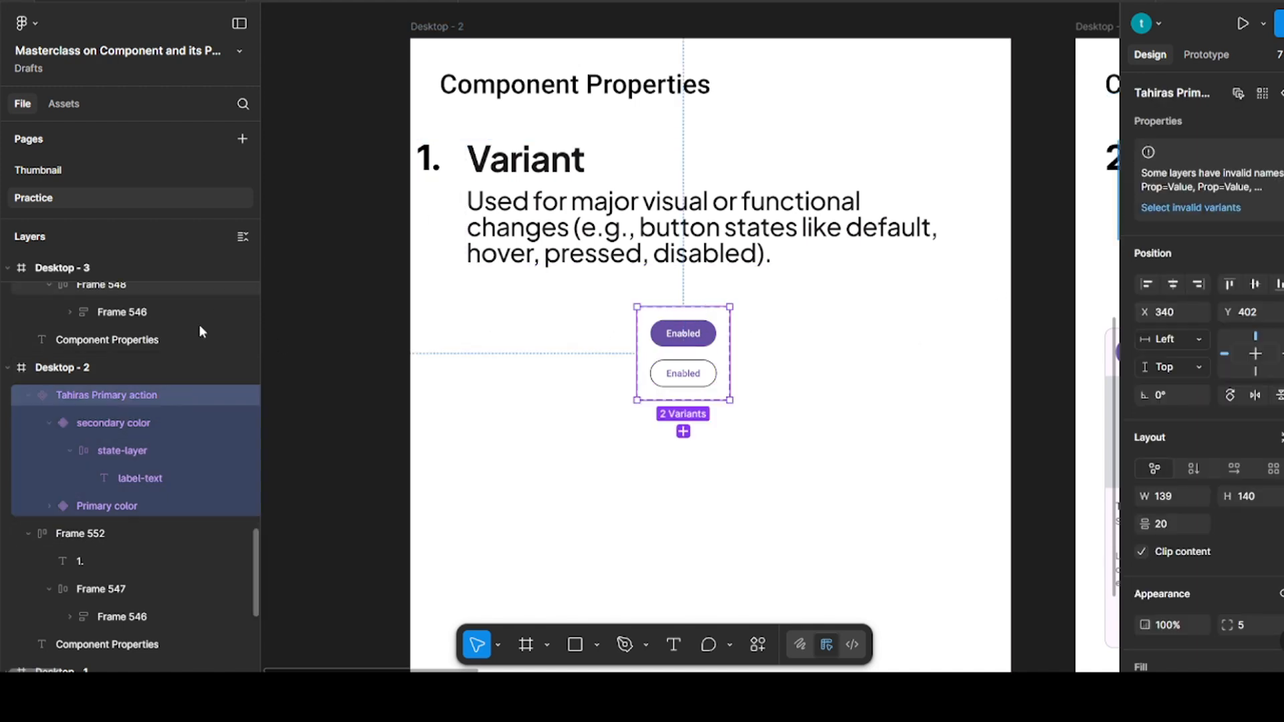
double_click(87, 391)
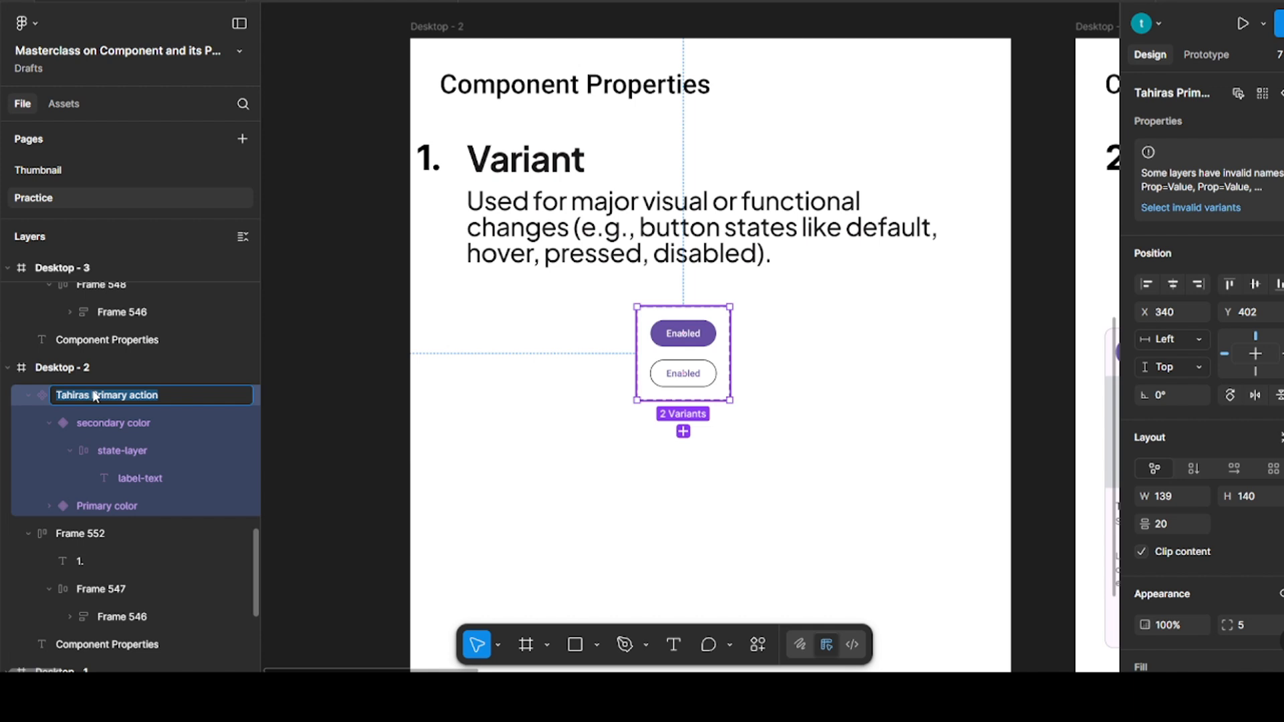
left_click(97, 397)
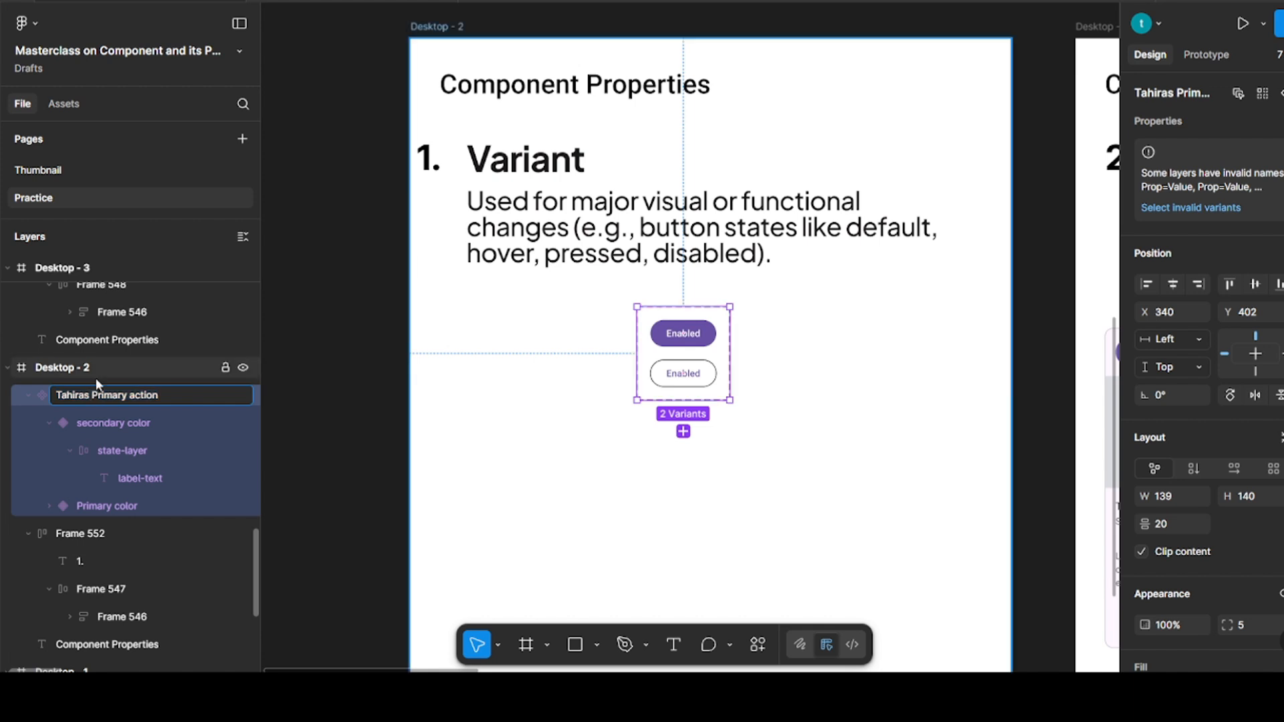
key("BackSpace")
key("BackSpace")
key("BackSpace")
key("BackSpace")
key("BackSpace")
key("BackSpace")
key("BackSpace")
key("BackSpace")
key("Return")
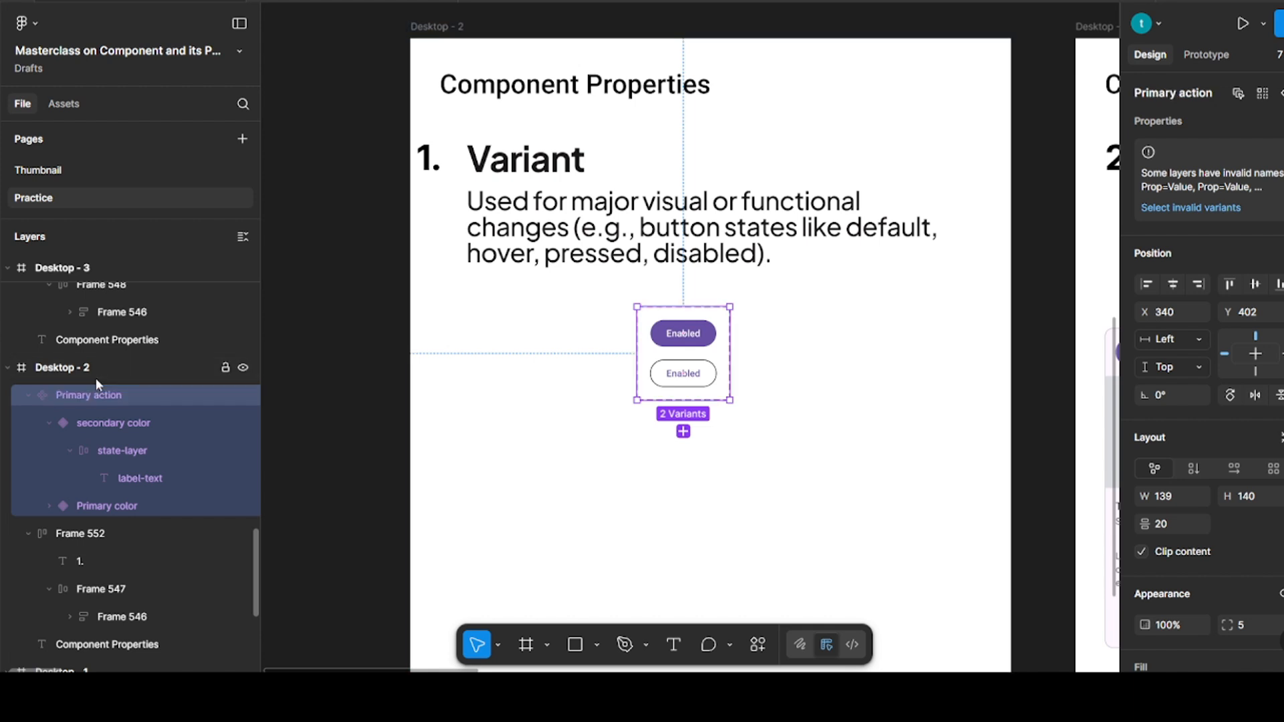
left_click(596, 460)
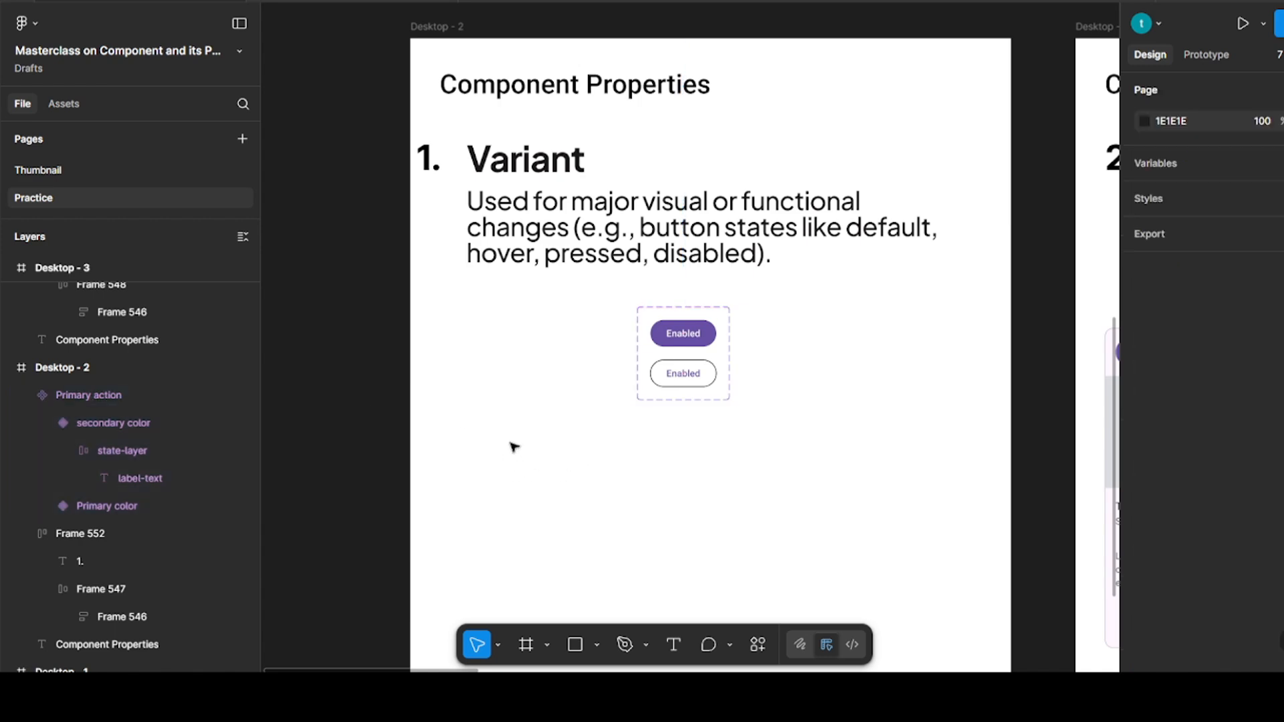
Move the stacked card in Desktop - 3 up toward the Text description, to X 44, Y 359
scroll(507, 420, "right", 5)
scroll(507, 420, "right", 5)
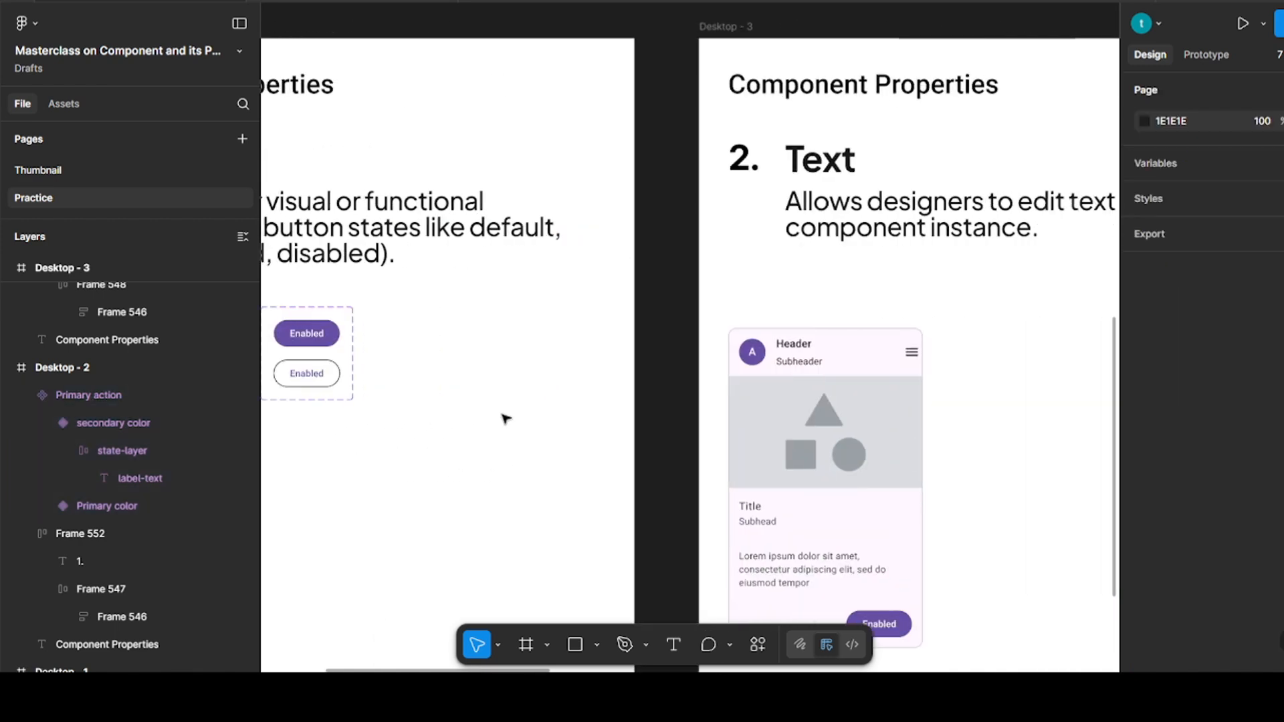
scroll(547, 412, "down", 2)
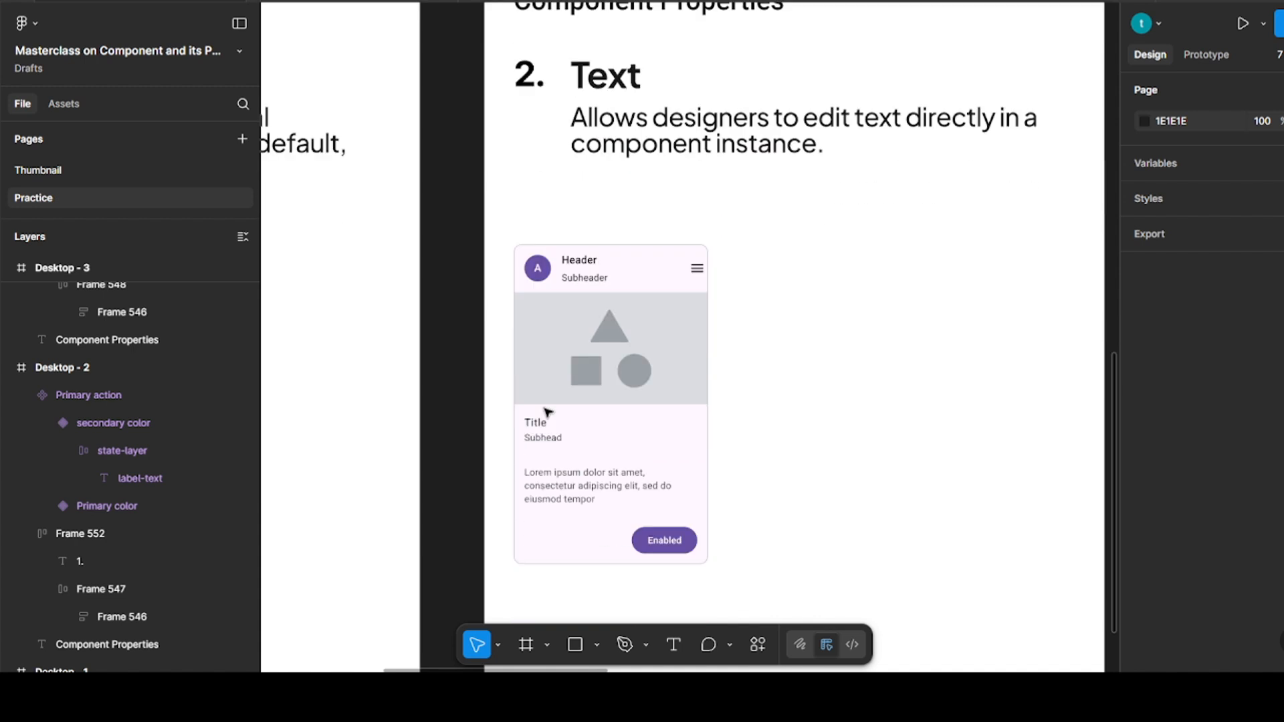
left_click_drag(605, 405, 630, 353)
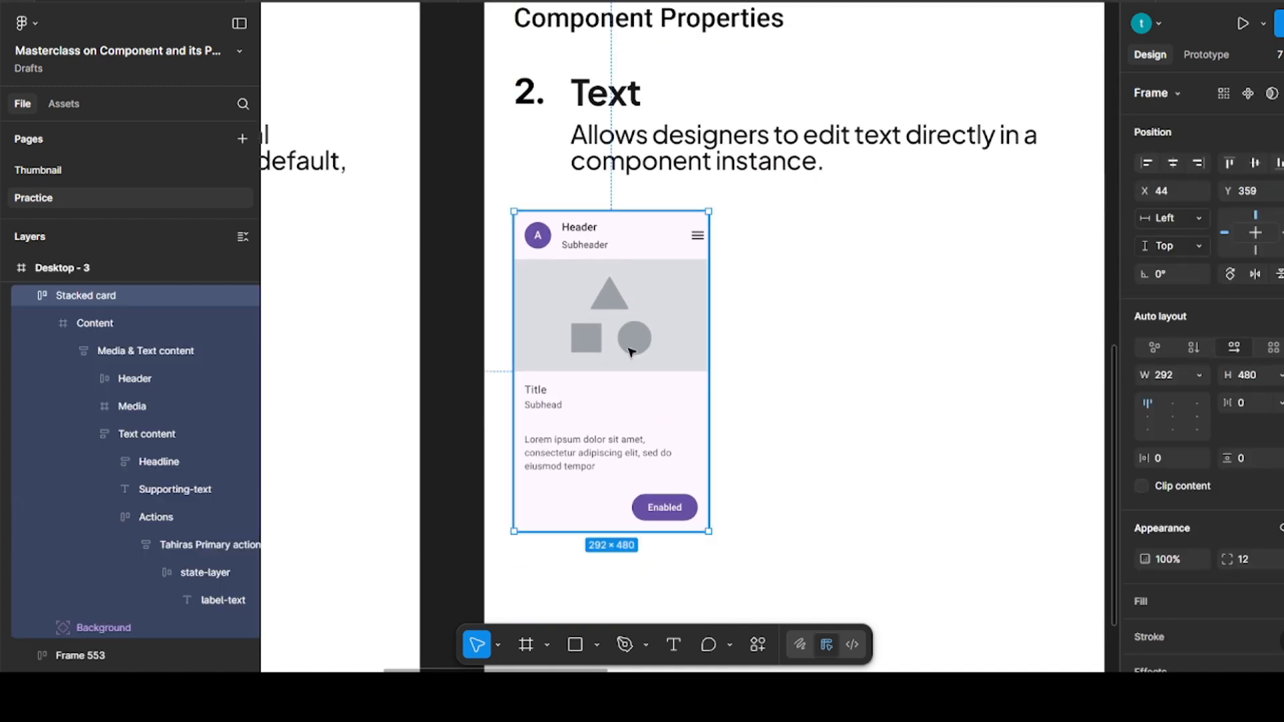
left_click(860, 339)
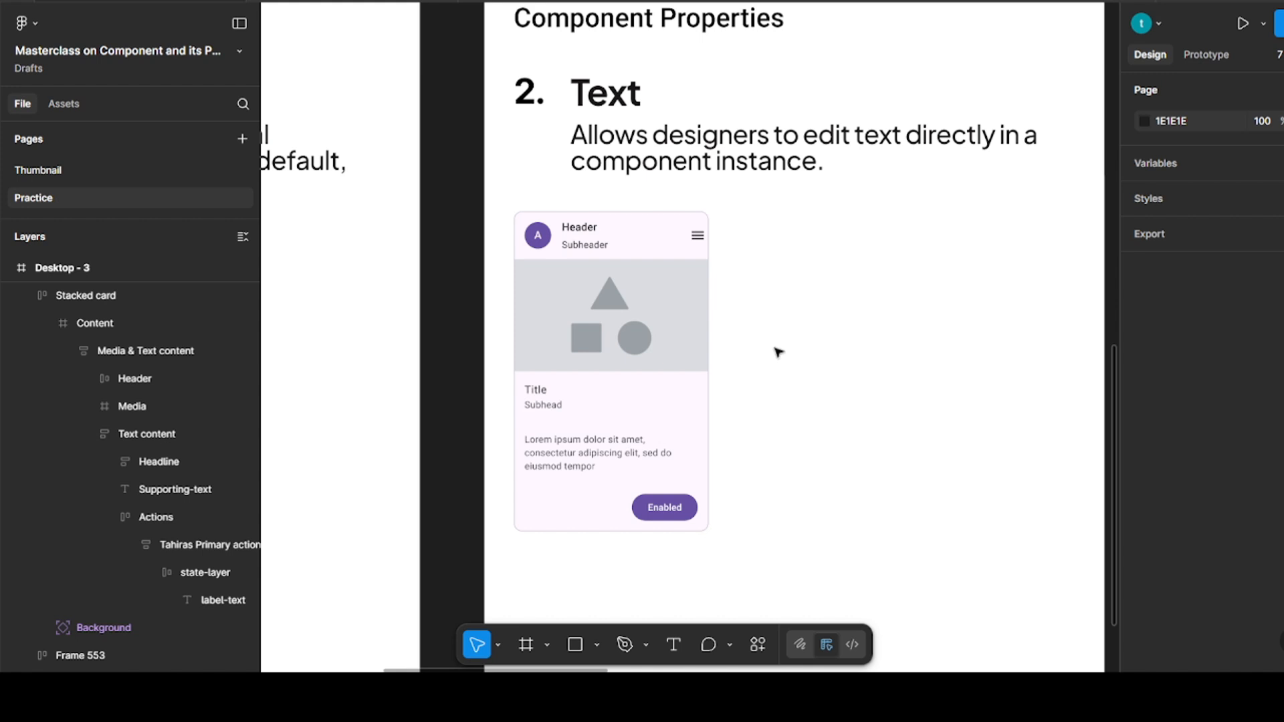
Convert the stacked card in Desktop - 3 into a component and add a text property named "Header" with the value "Header"
left_click(604, 324)
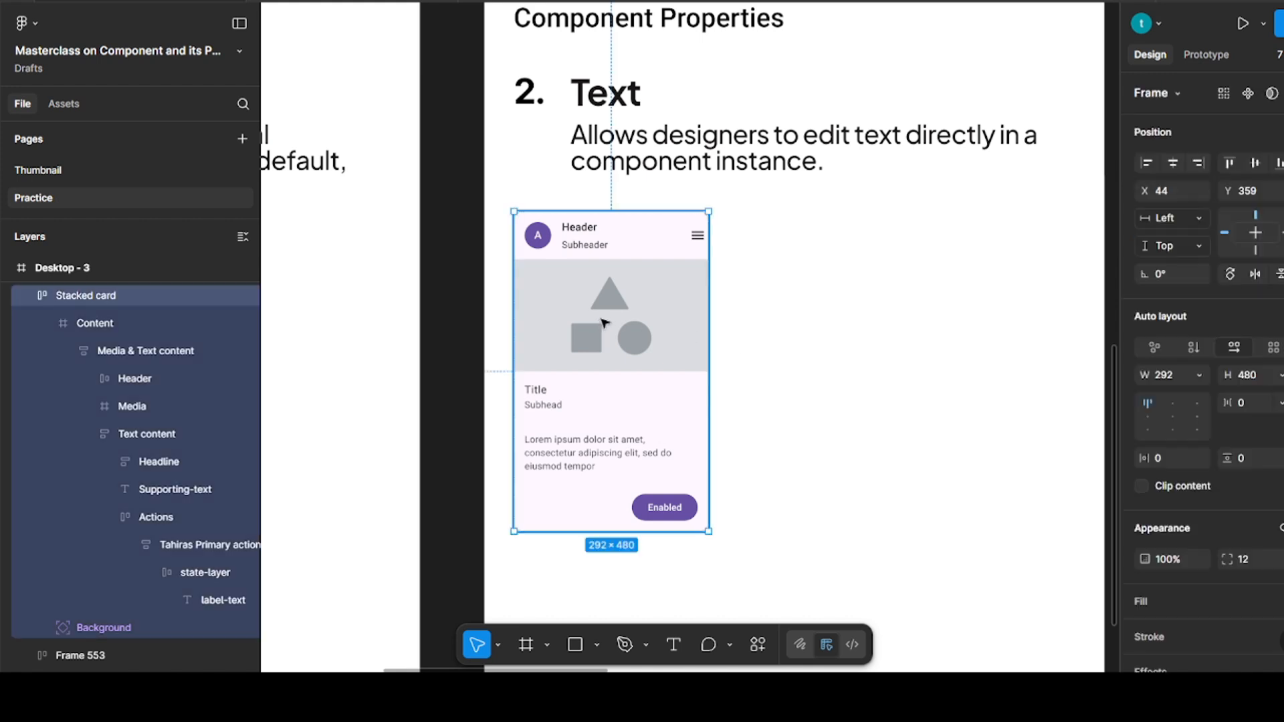
left_click(1250, 93)
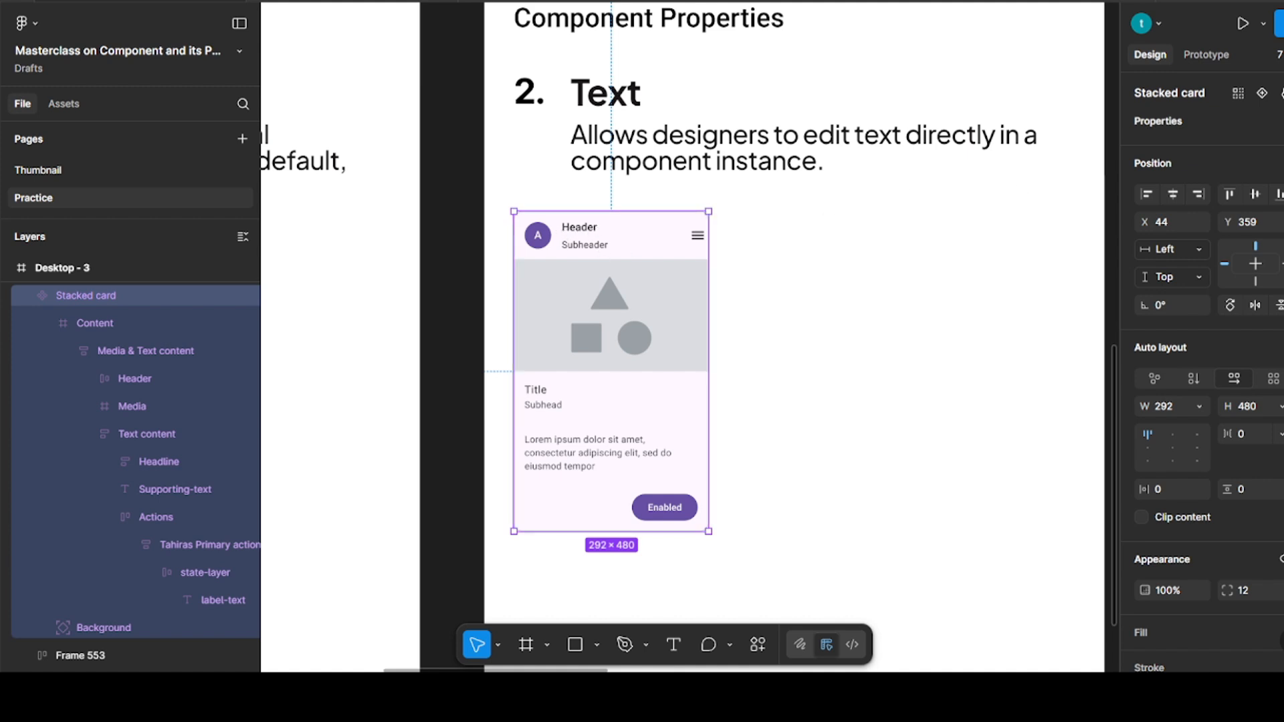
left_click(1276, 121)
left_click(1220, 194)
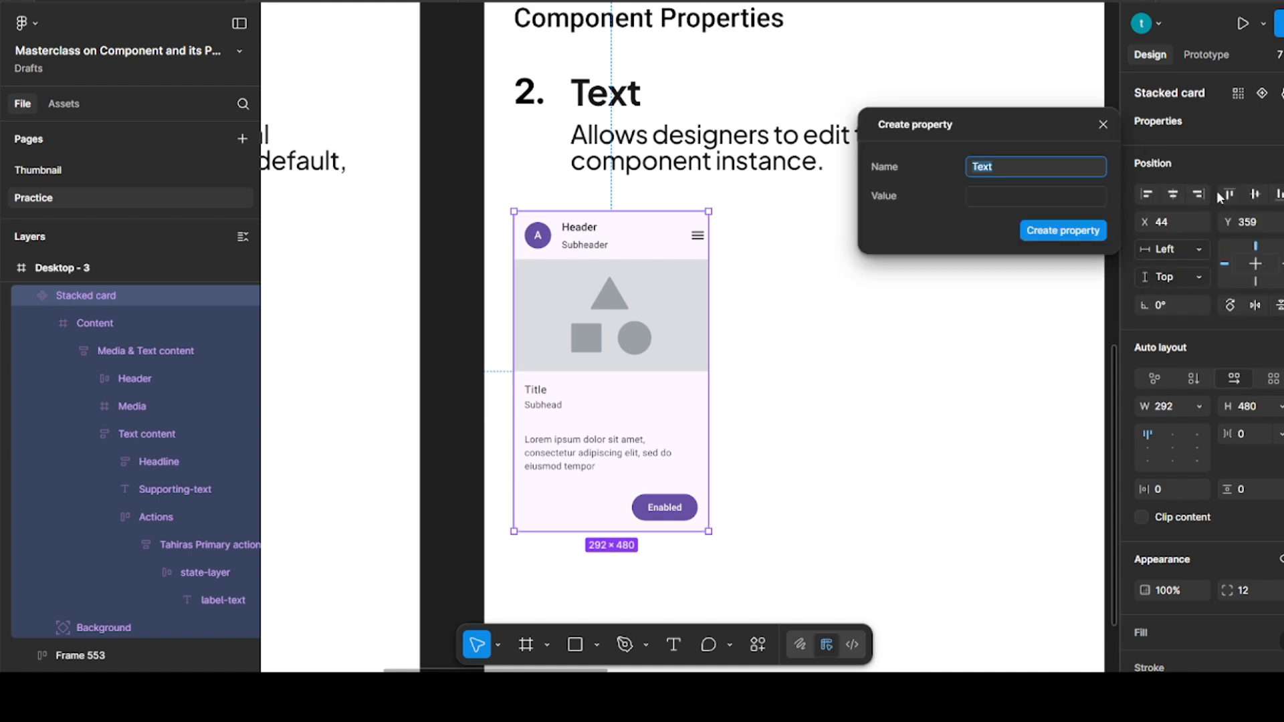
type("Header")
left_click(1004, 196)
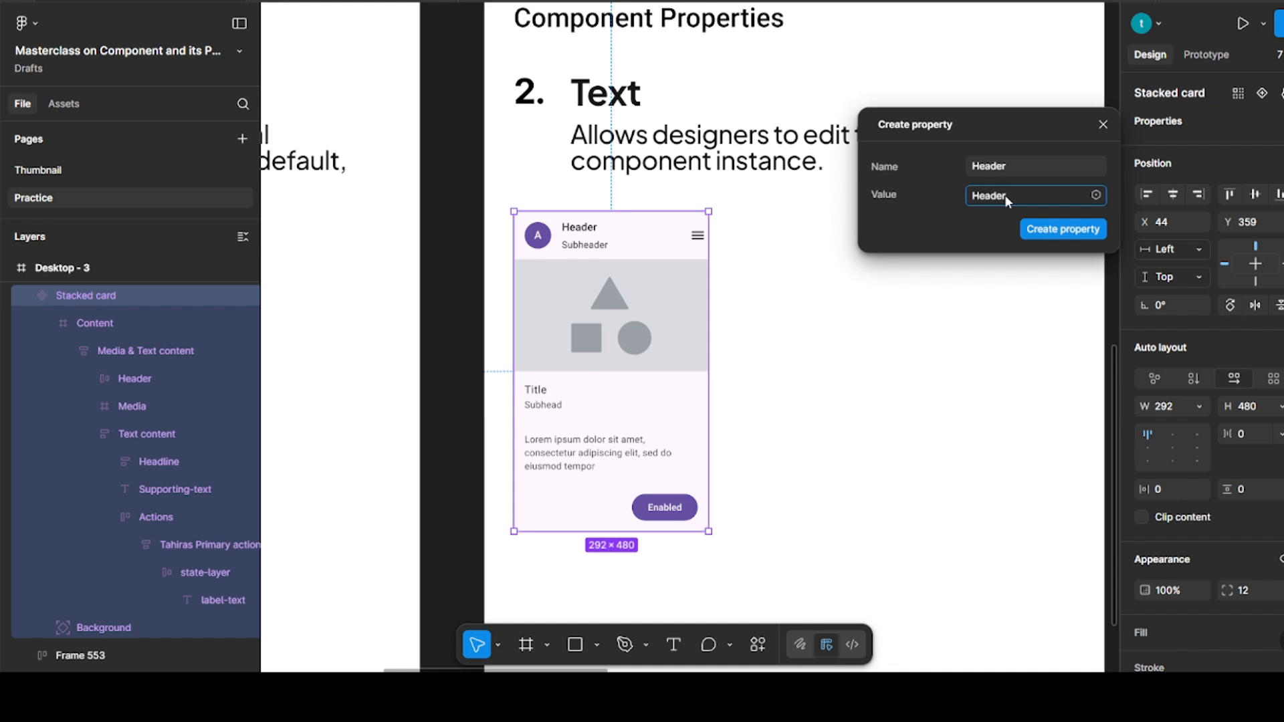
left_click(1034, 227)
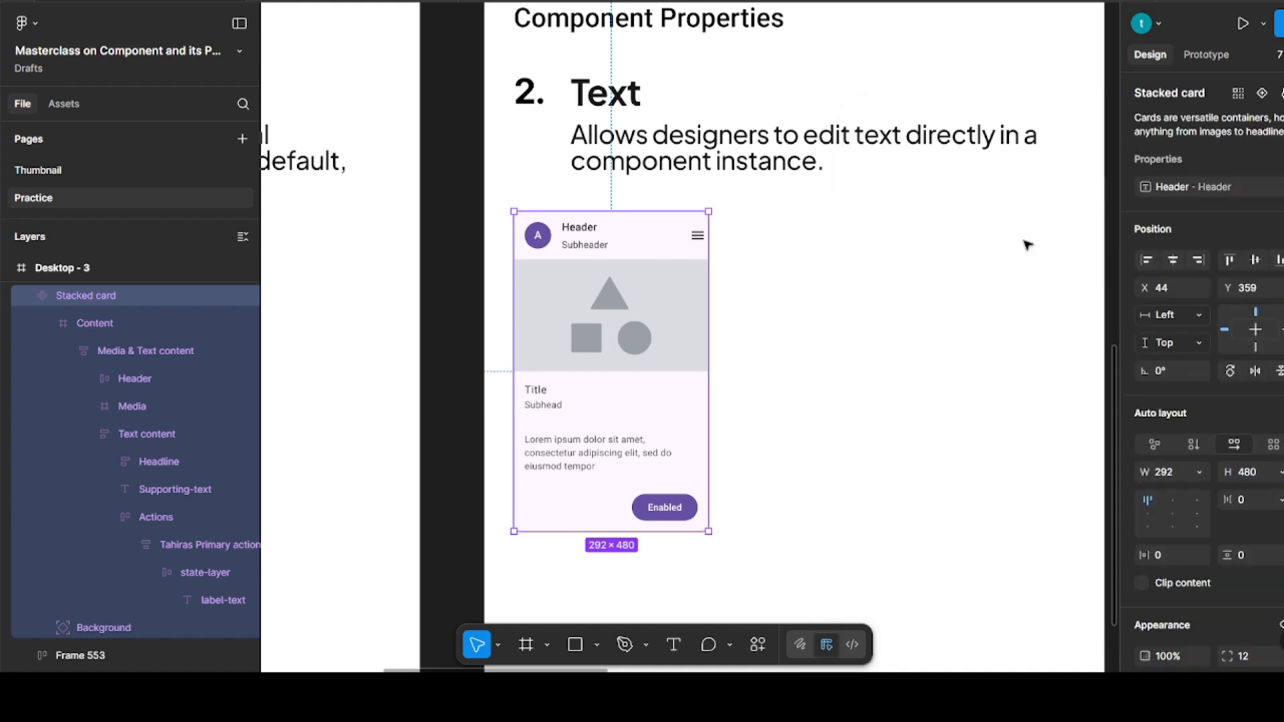
Link the Header text layer in the stacked card to the Header text property
left_click(835, 294)
double_click(579, 228)
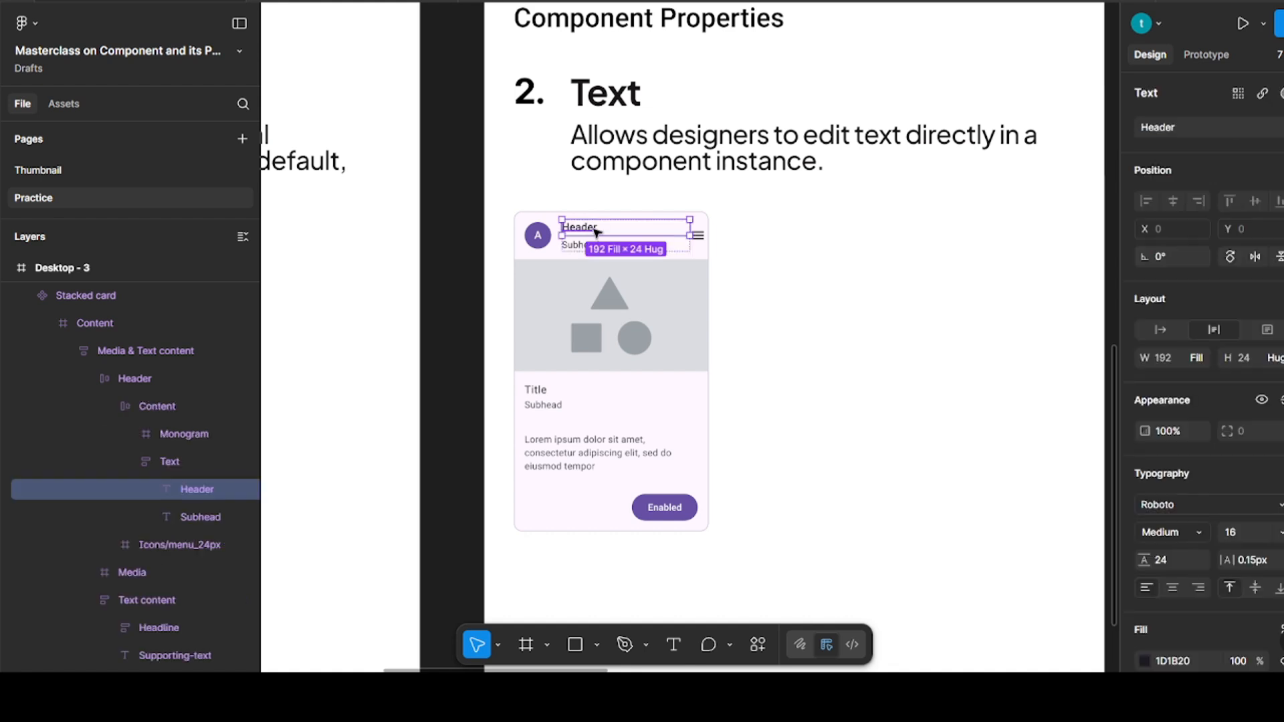
left_click(1280, 93)
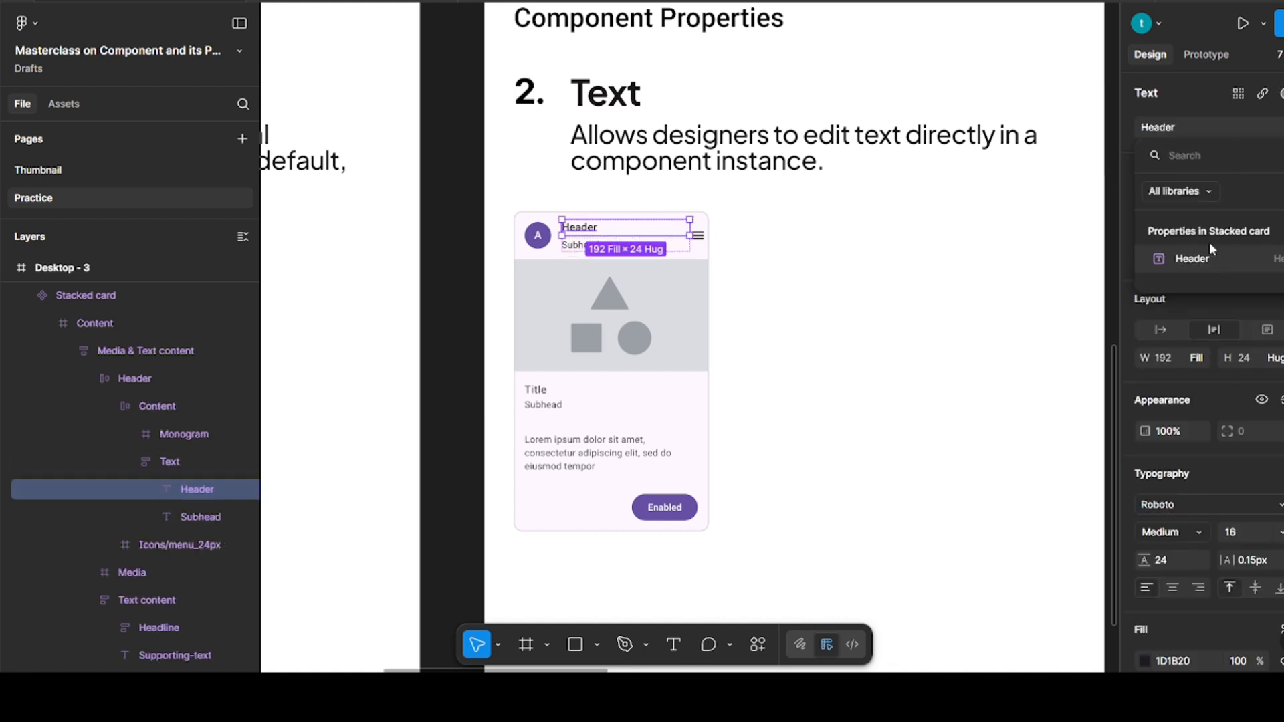
left_click(1206, 261)
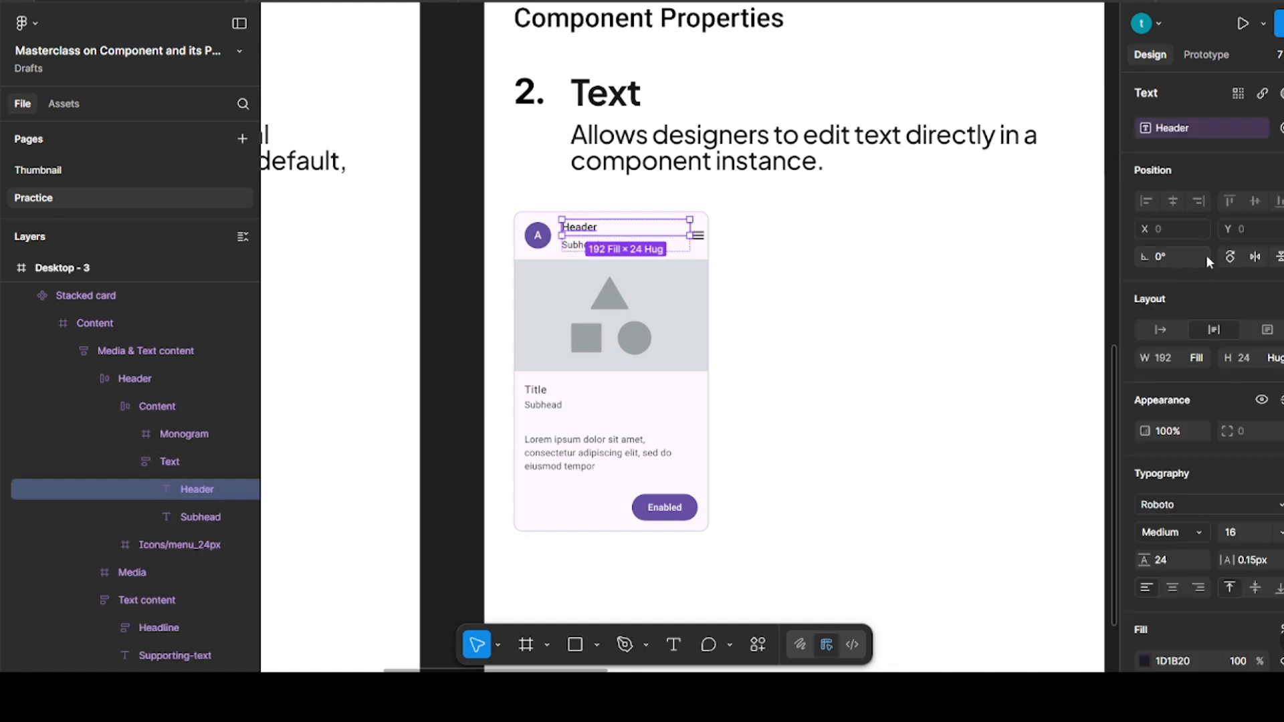
left_click(920, 253)
Add a second text property named "Subheader" with the value "Subheader" to the stacked card component
left_click(597, 246)
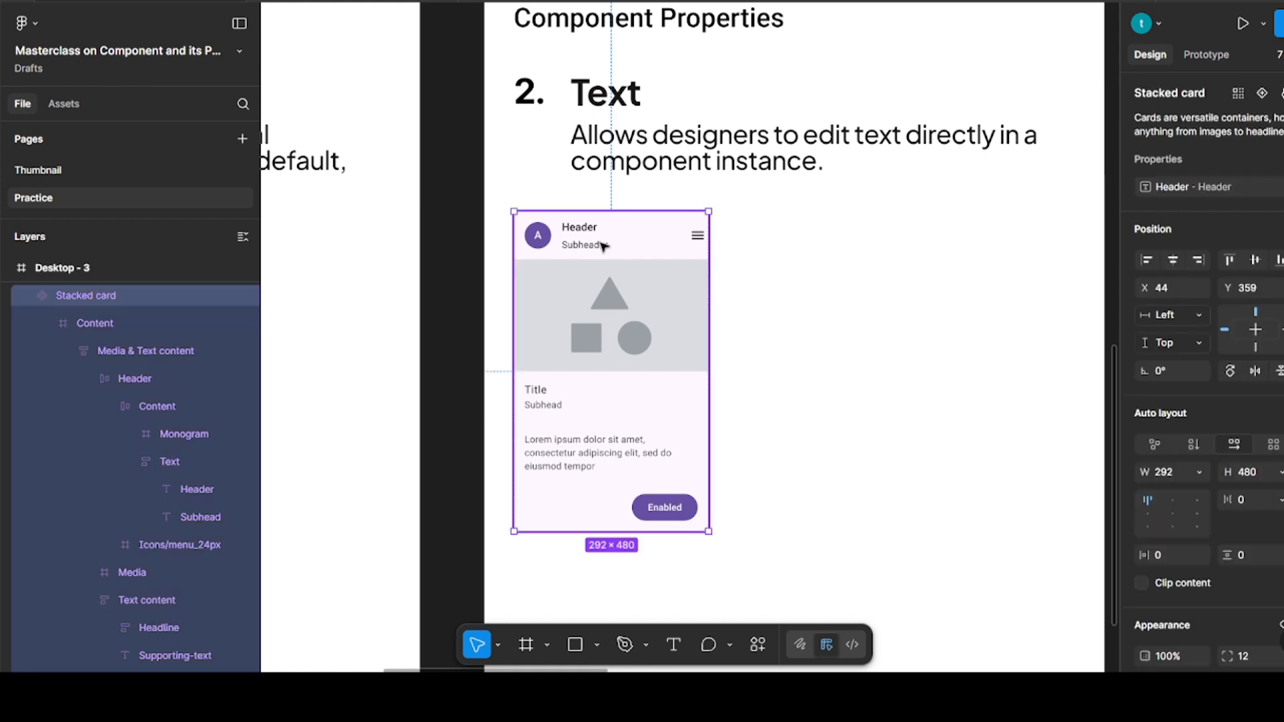
left_click(1278, 160)
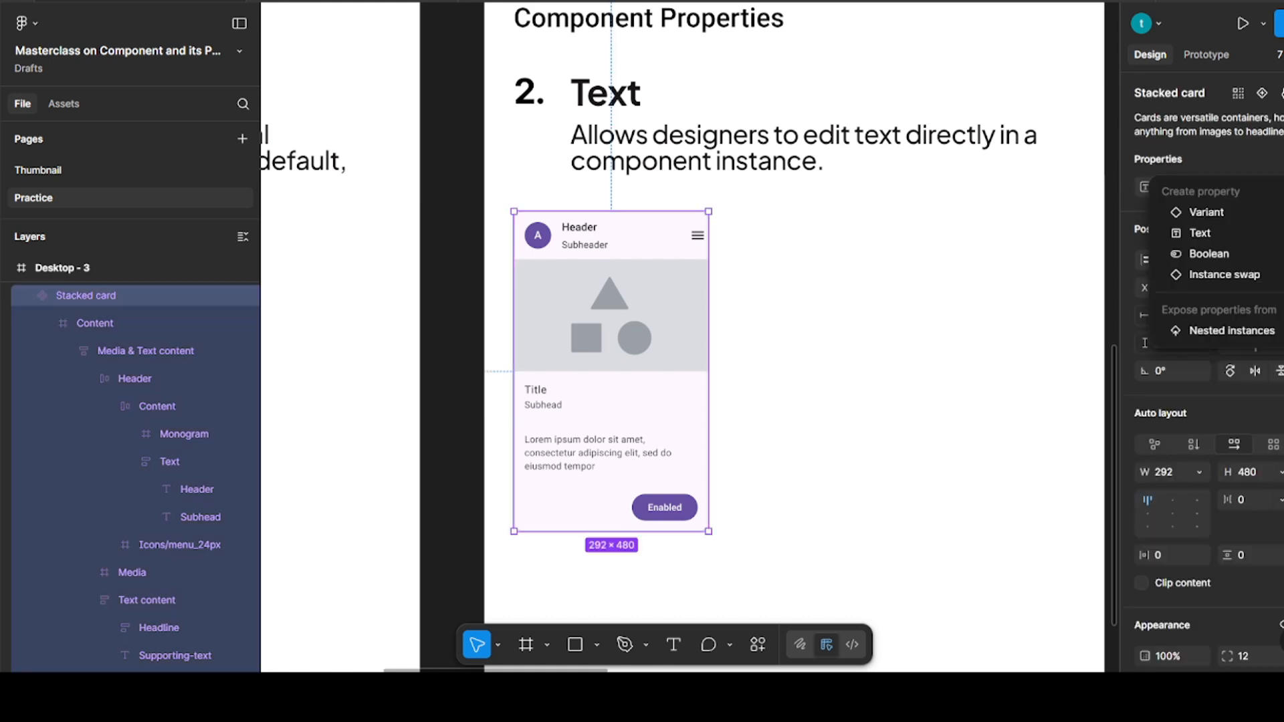
left_click(1200, 233)
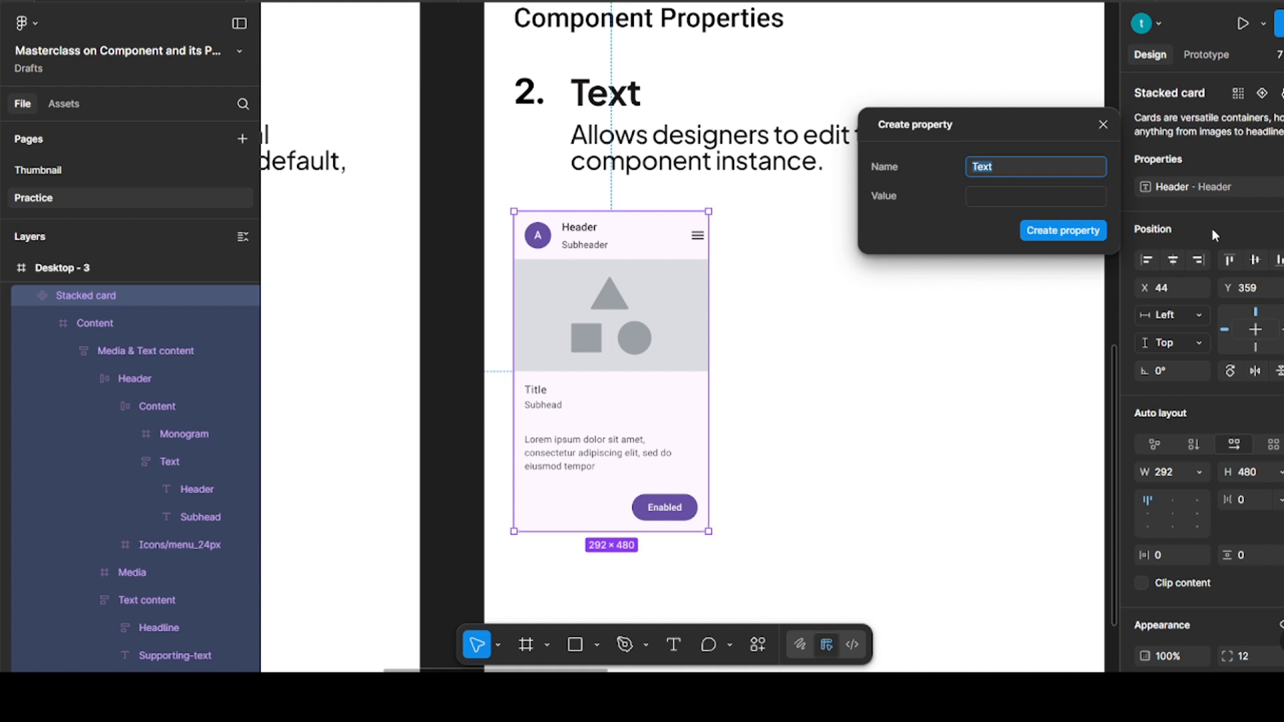
type("Subheader")
left_click(1050, 201)
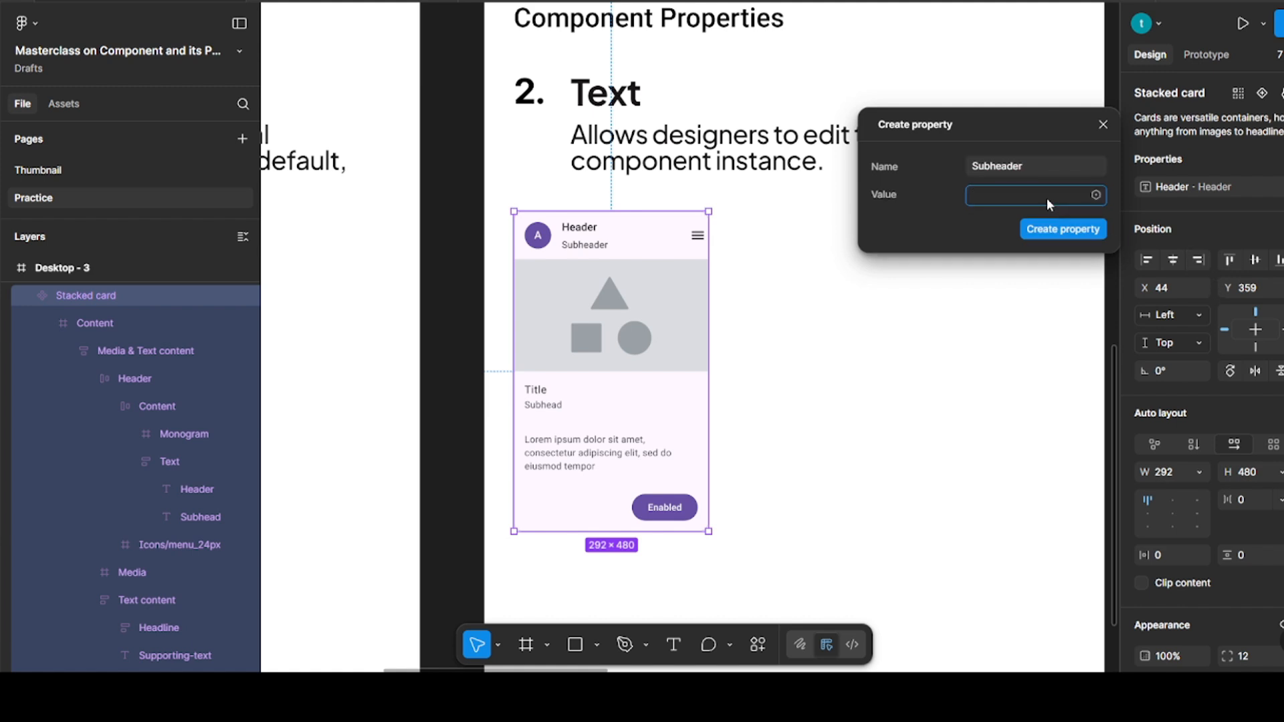
type("Subheader")
left_click(1060, 230)
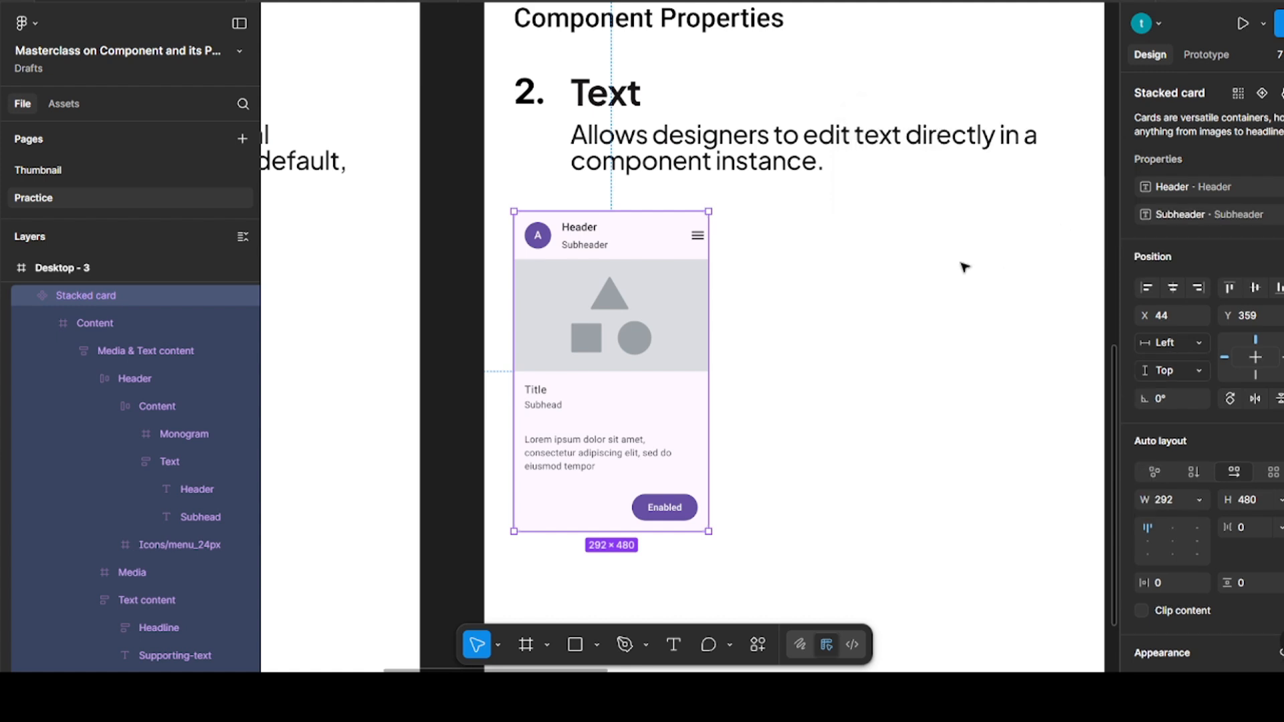
Link the Subheader text layer in the stacked card to the Subheader text property
left_click(878, 268)
left_click(570, 249, "ctrl")
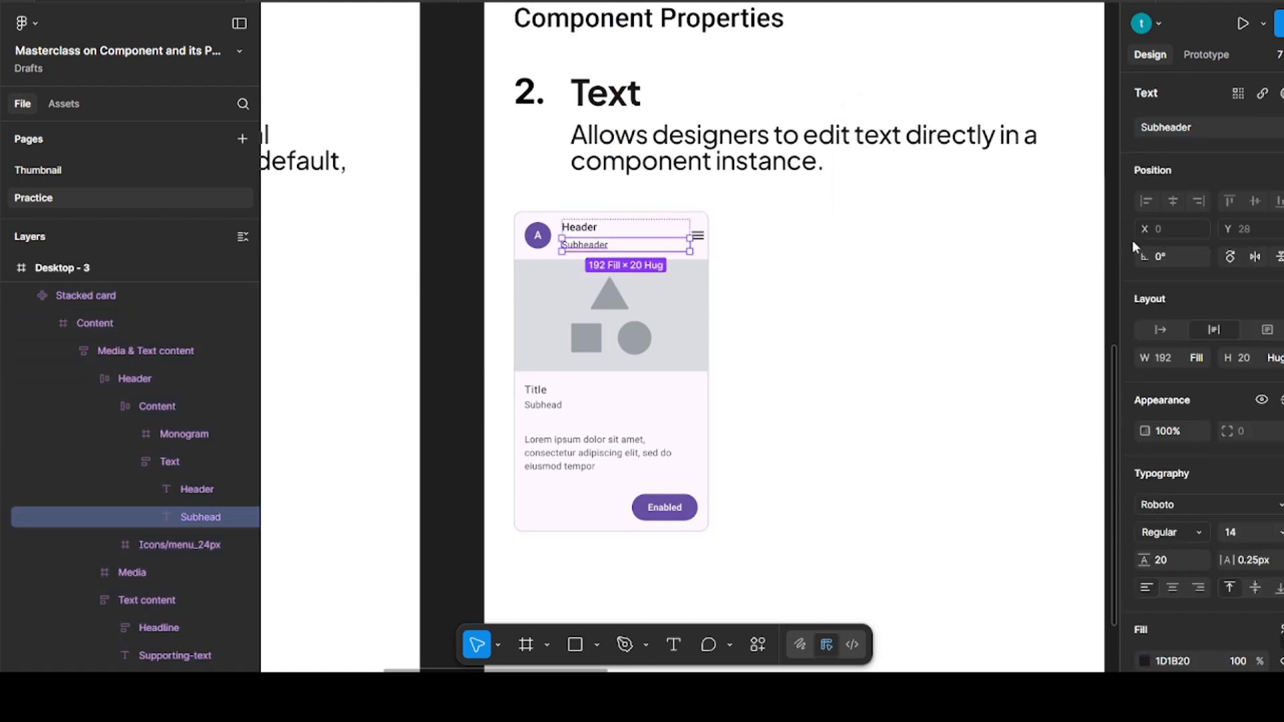
left_click(1262, 93)
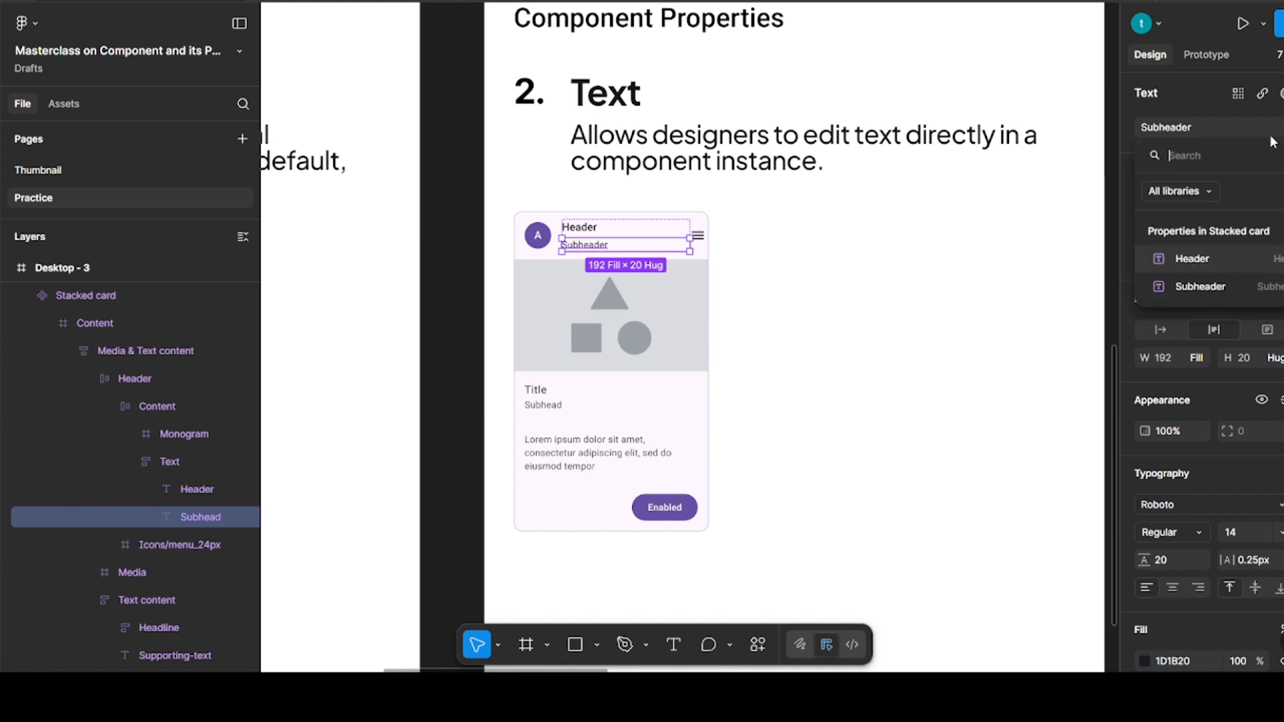
left_click(1201, 287)
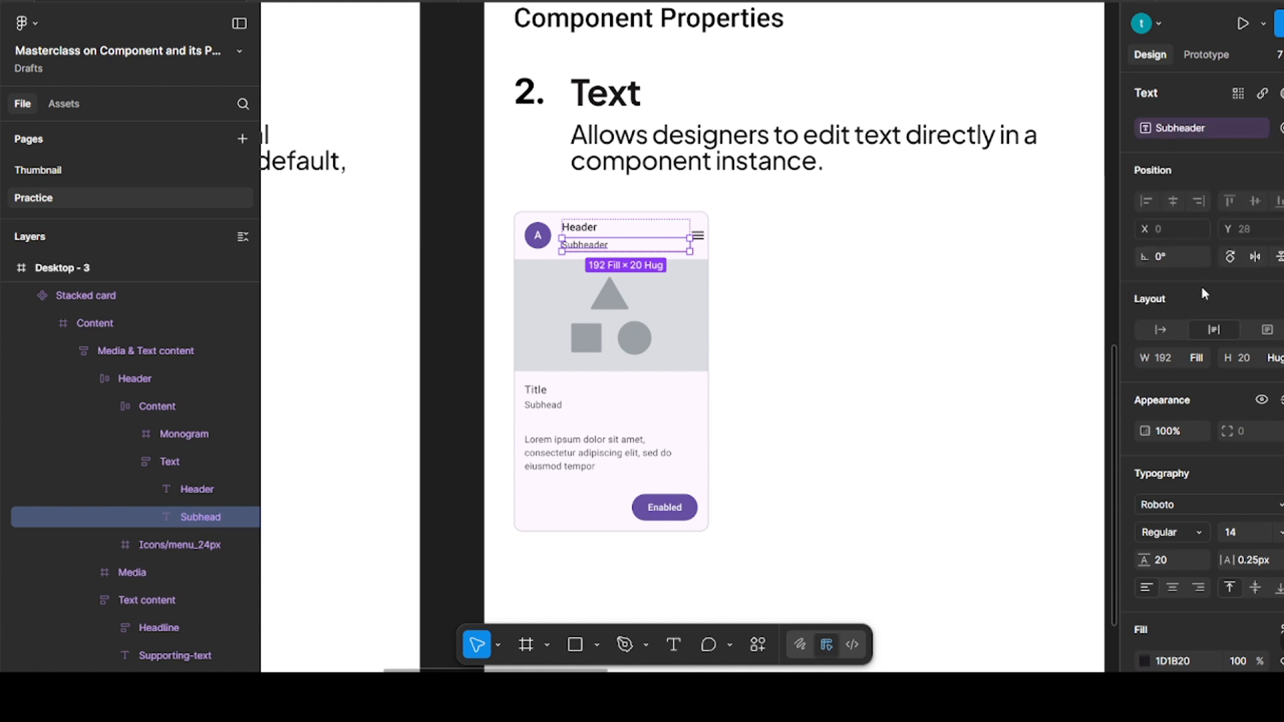
left_click(908, 290)
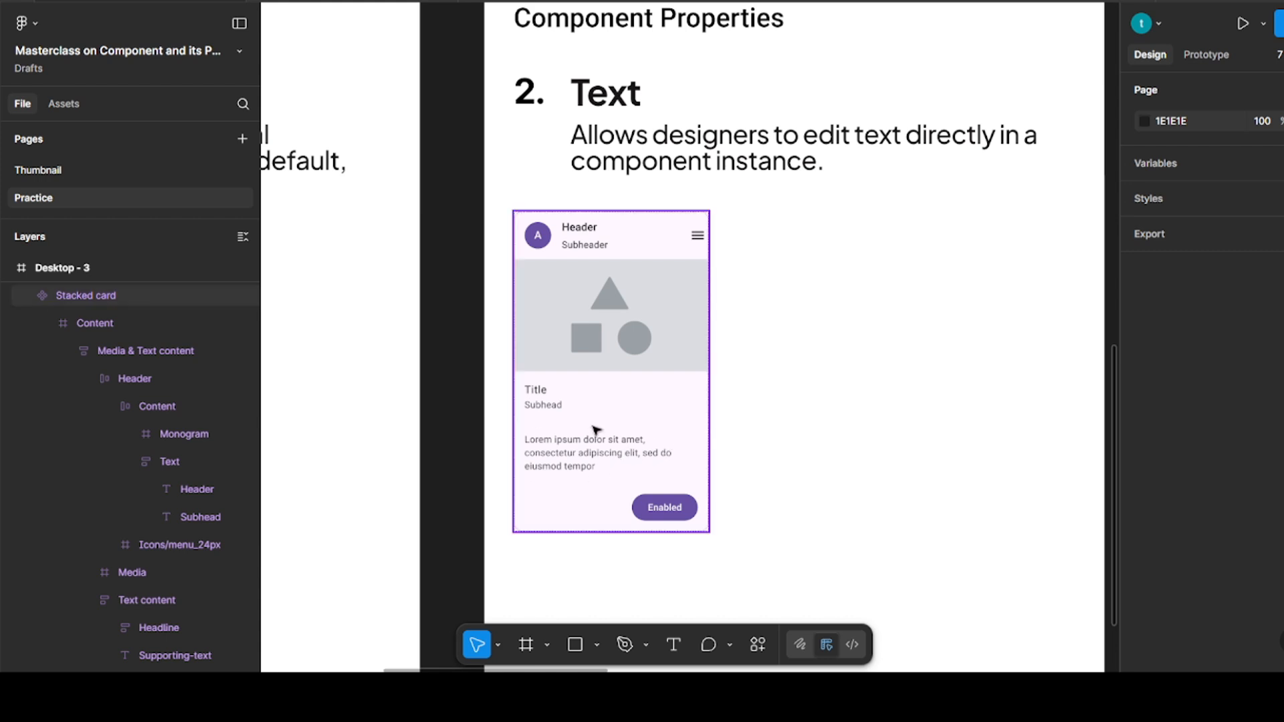
Duplicate the stacked card as an instance beside the main component at X 387, Y 359, and set its Header property to "Travel"
left_click(641, 346)
left_click(845, 355)
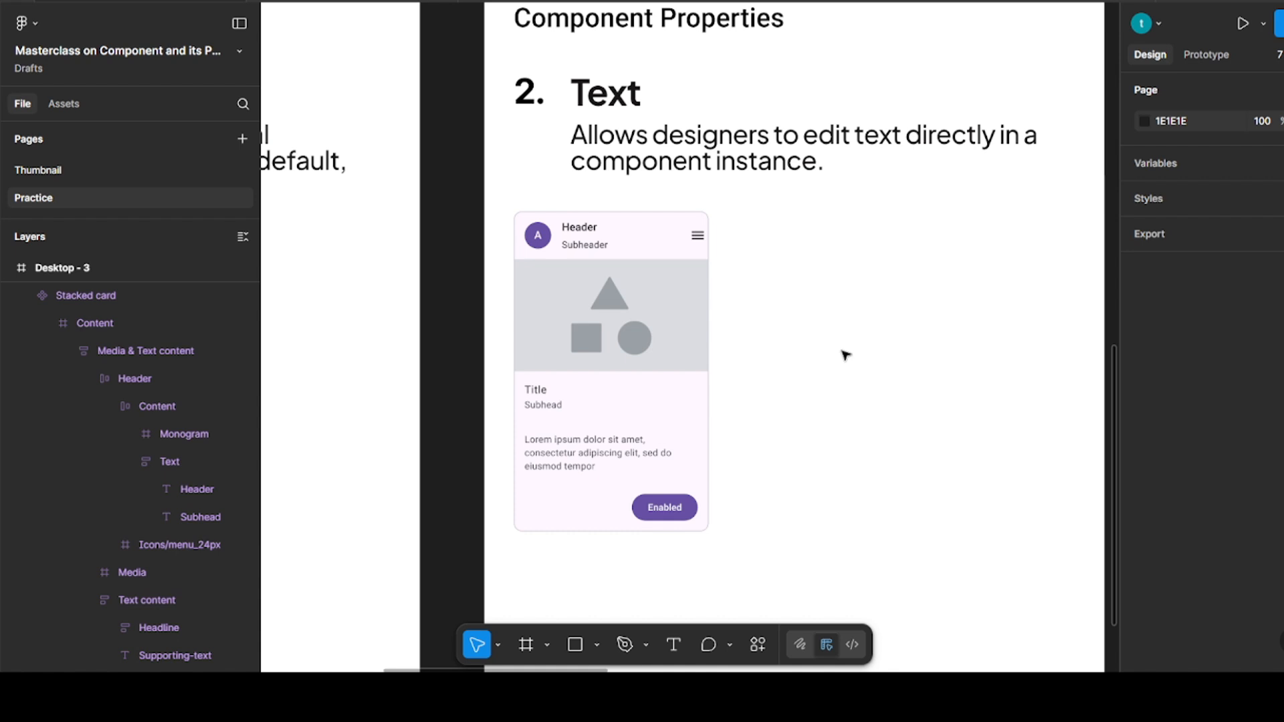
left_click(661, 346)
left_click_drag(691, 341, 887, 341)
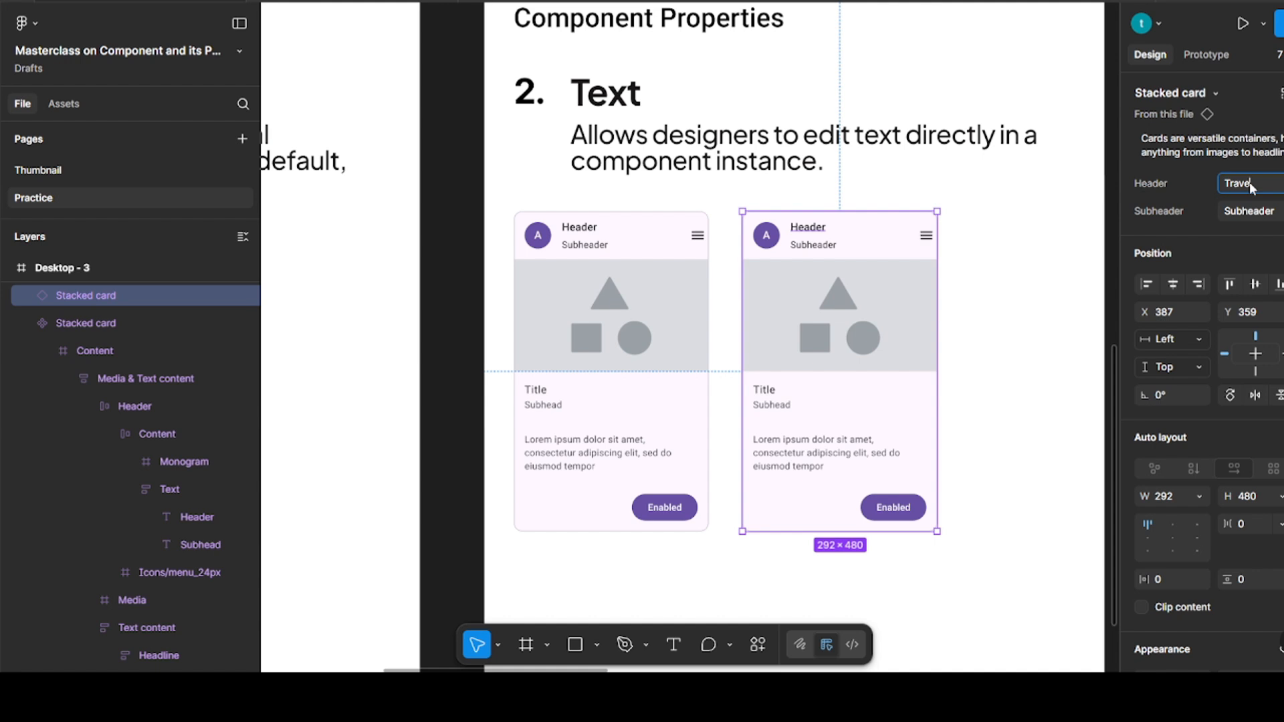
type("l")
key("Return")
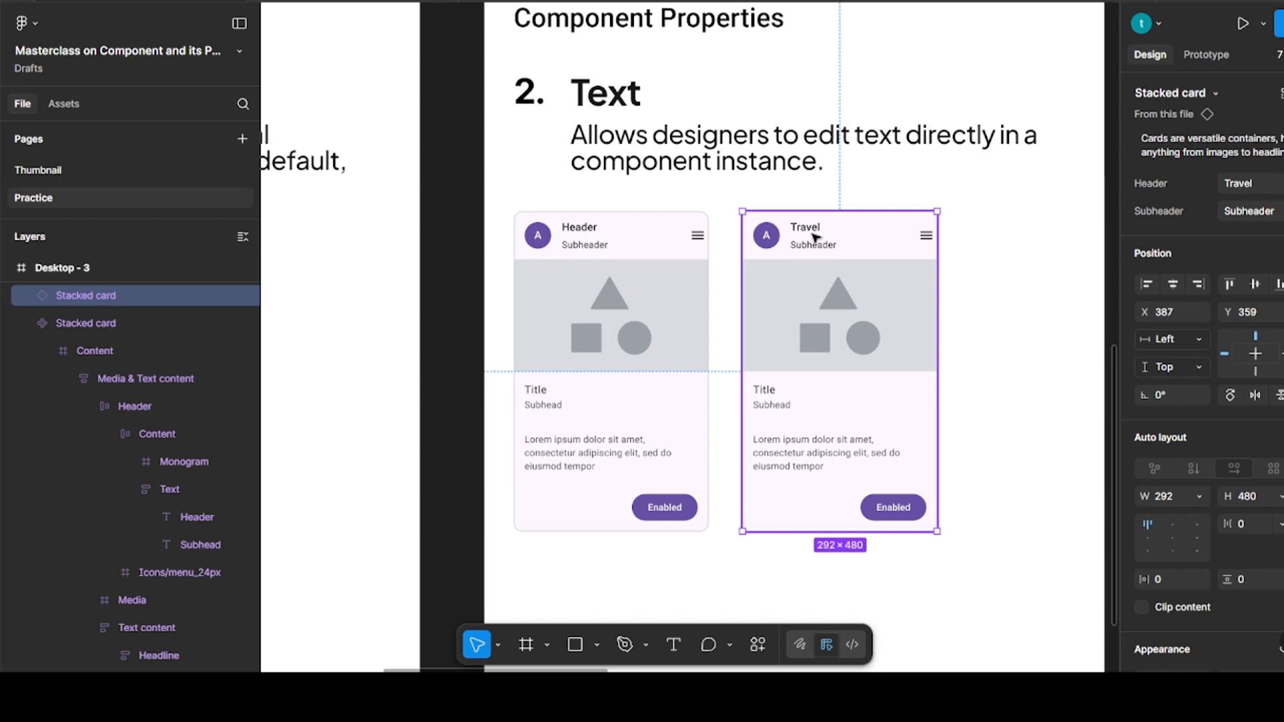
left_click(975, 281)
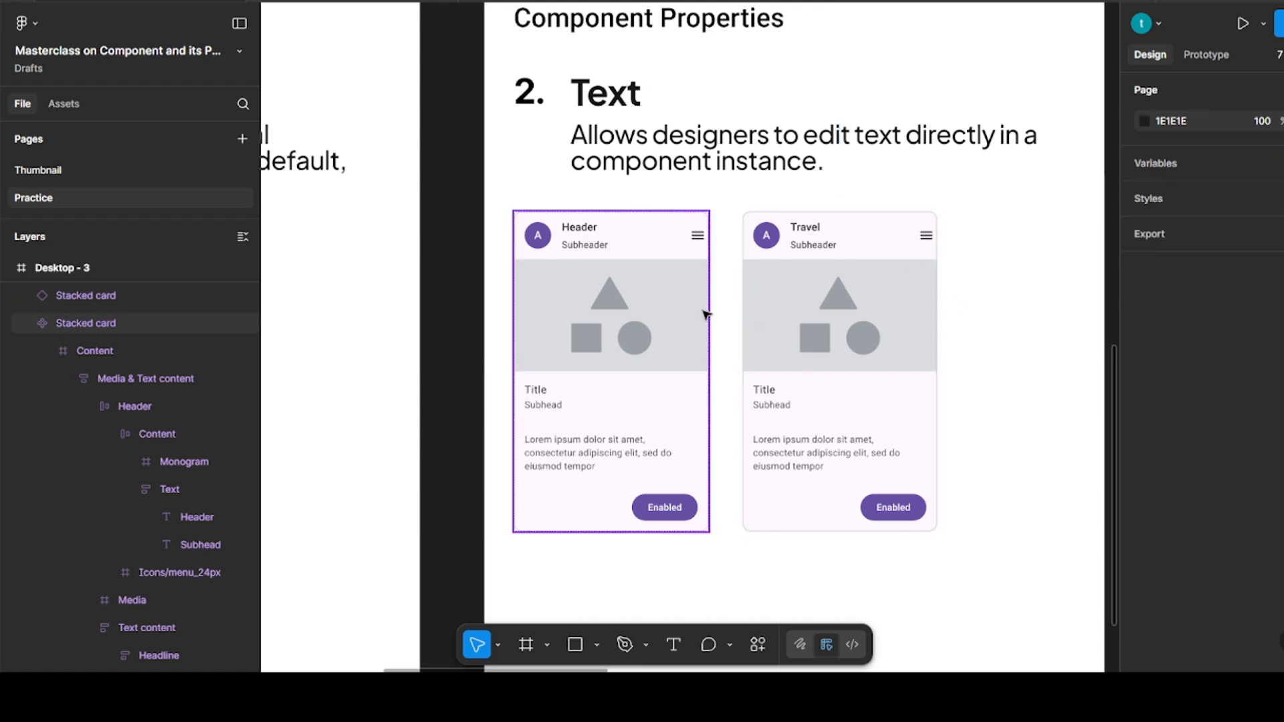
Move the main stacked card component from Desktop - 3 into Desktop - 4 below the red Boolean note, at X 240, Y 479
scroll(706, 314, "right", 10)
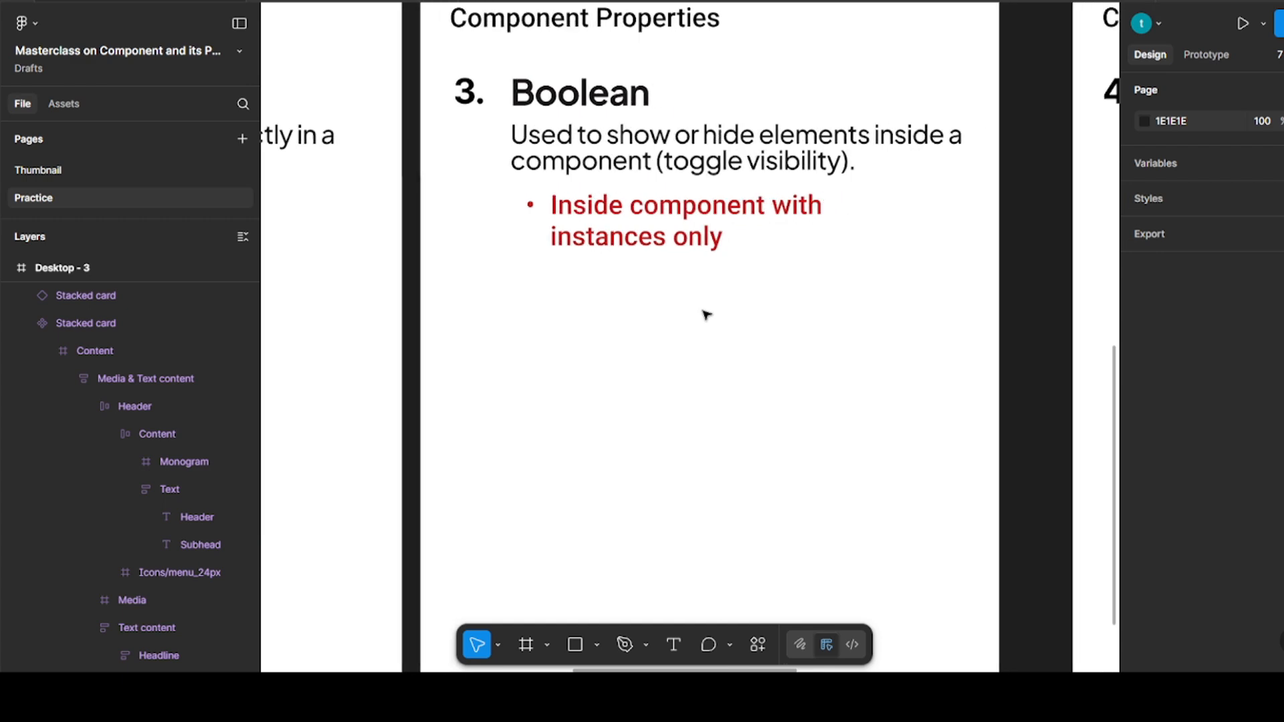
scroll(707, 315, "right", 3)
scroll(707, 314, "up", 3)
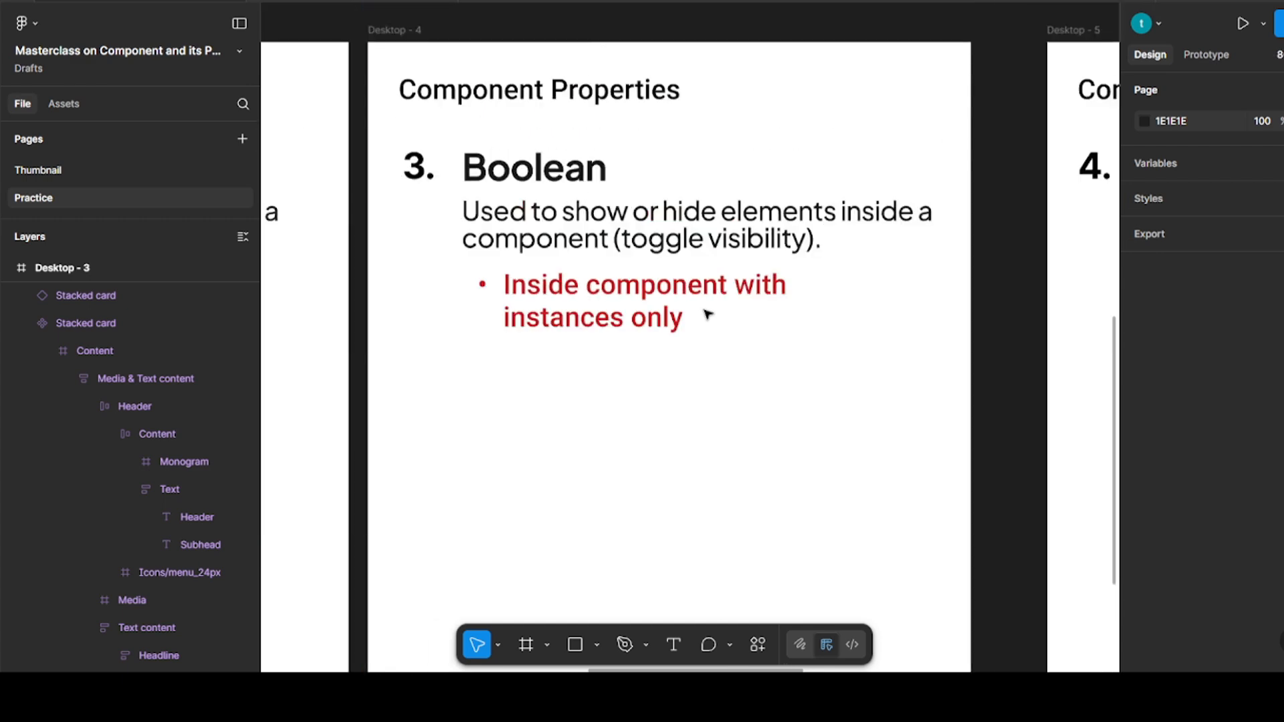
scroll(708, 315, "up", 2)
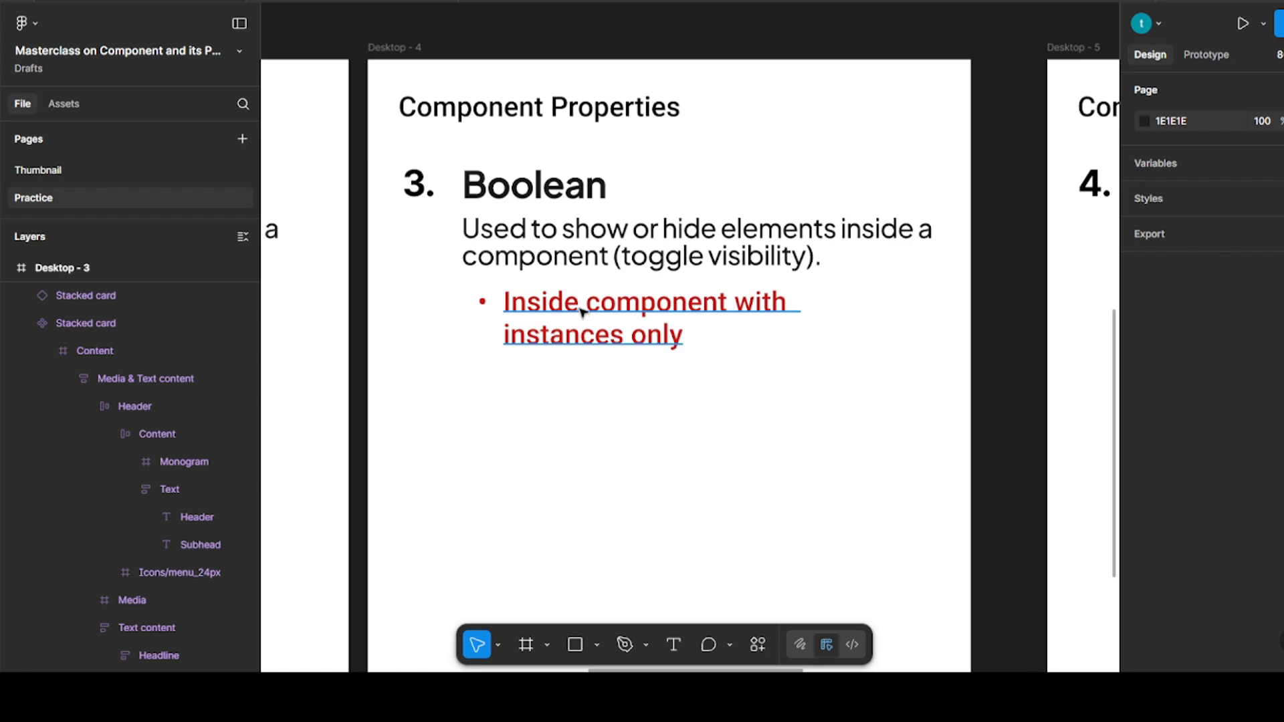
scroll(582, 311, "down", 5)
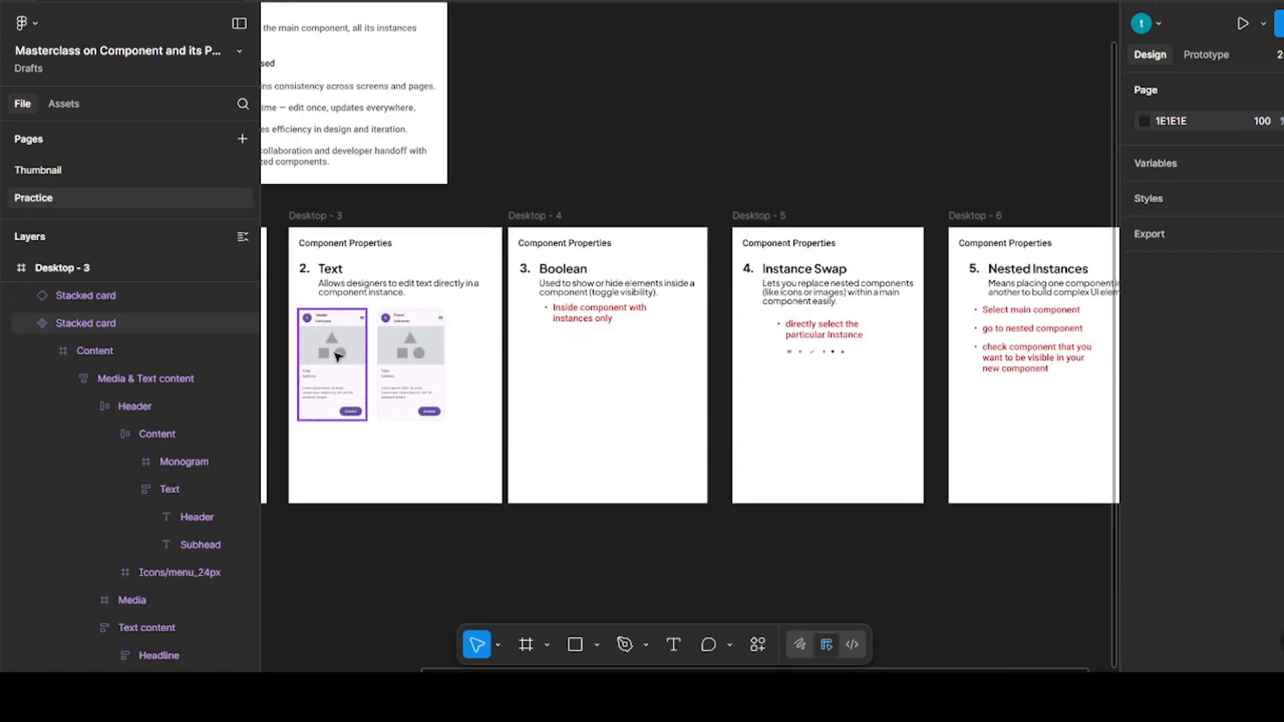
left_click(317, 356)
left_click_drag(319, 358, 580, 384)
left_click(667, 366)
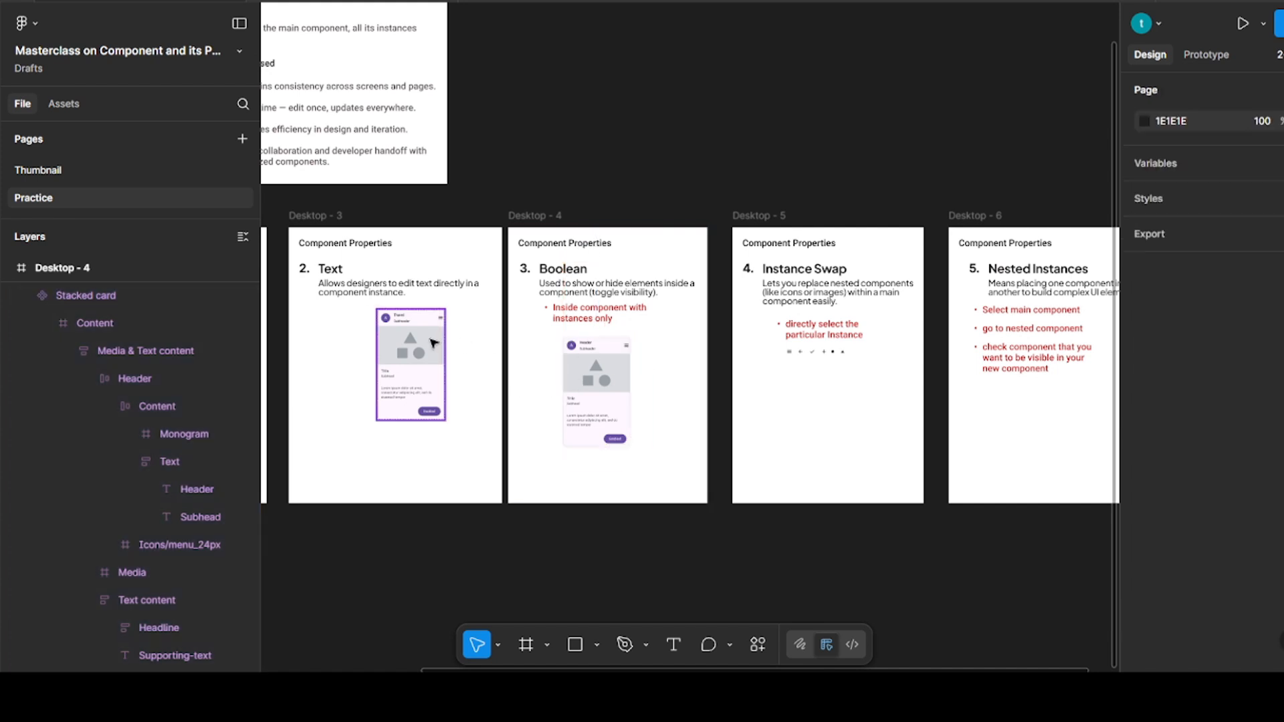
Replace the Enabled button inside the Desktop - 4 card with an instance of the Primary color variant from Desktop - 2
scroll(440, 346, "left", 5)
left_click(452, 332)
left_click(453, 331)
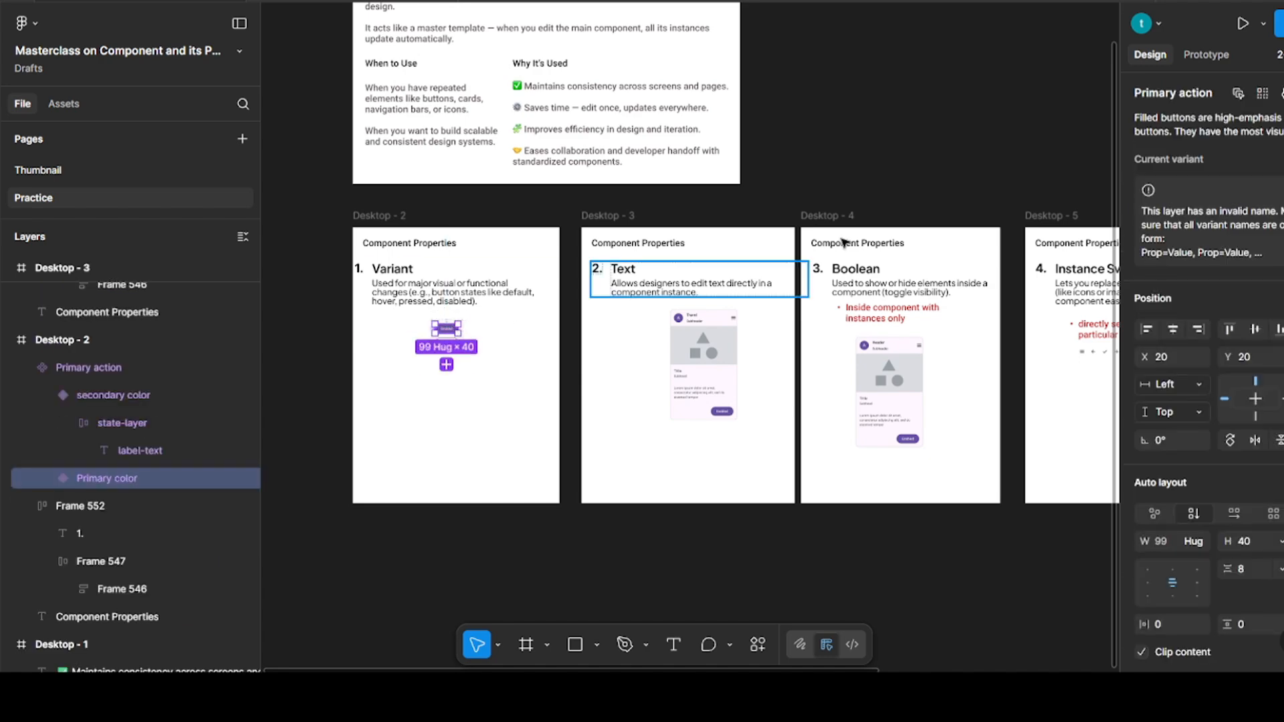
left_click(888, 251)
scroll(919, 388, "up", 5)
scroll(946, 410, "down", 4)
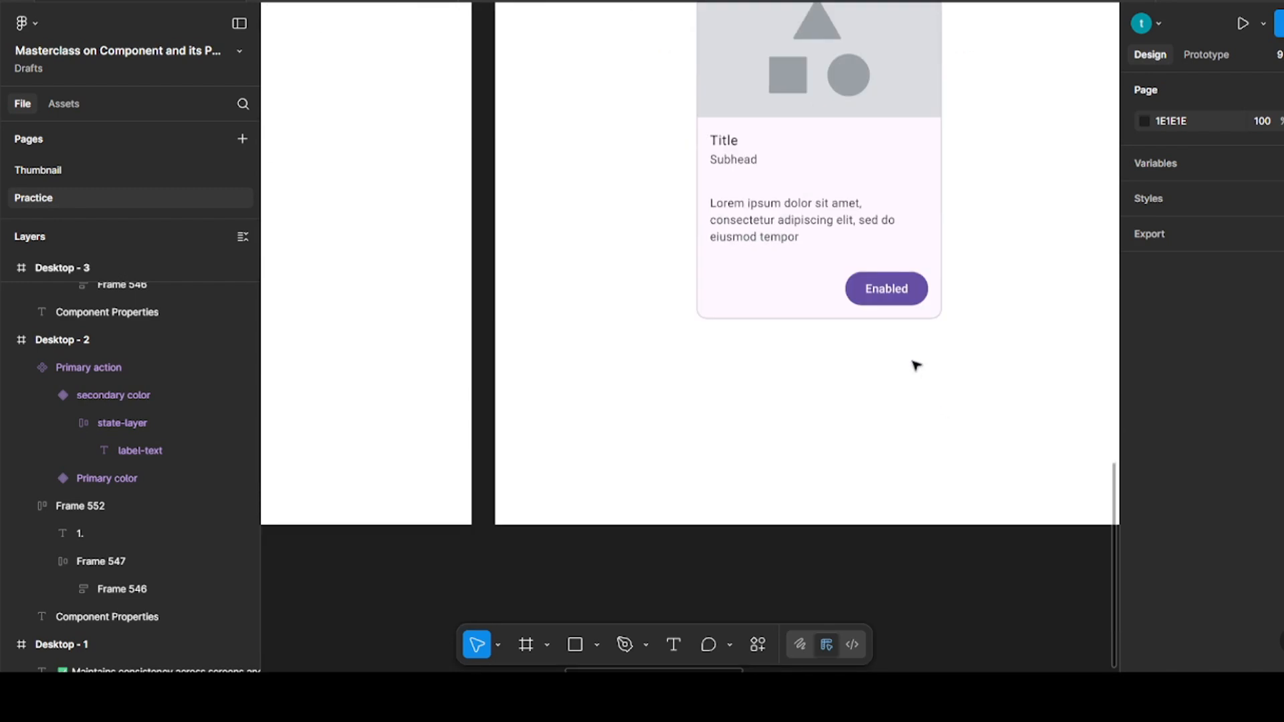
scroll(917, 364, "up", 4)
scroll(908, 410, "right", 1)
scroll(910, 409, "down", 4)
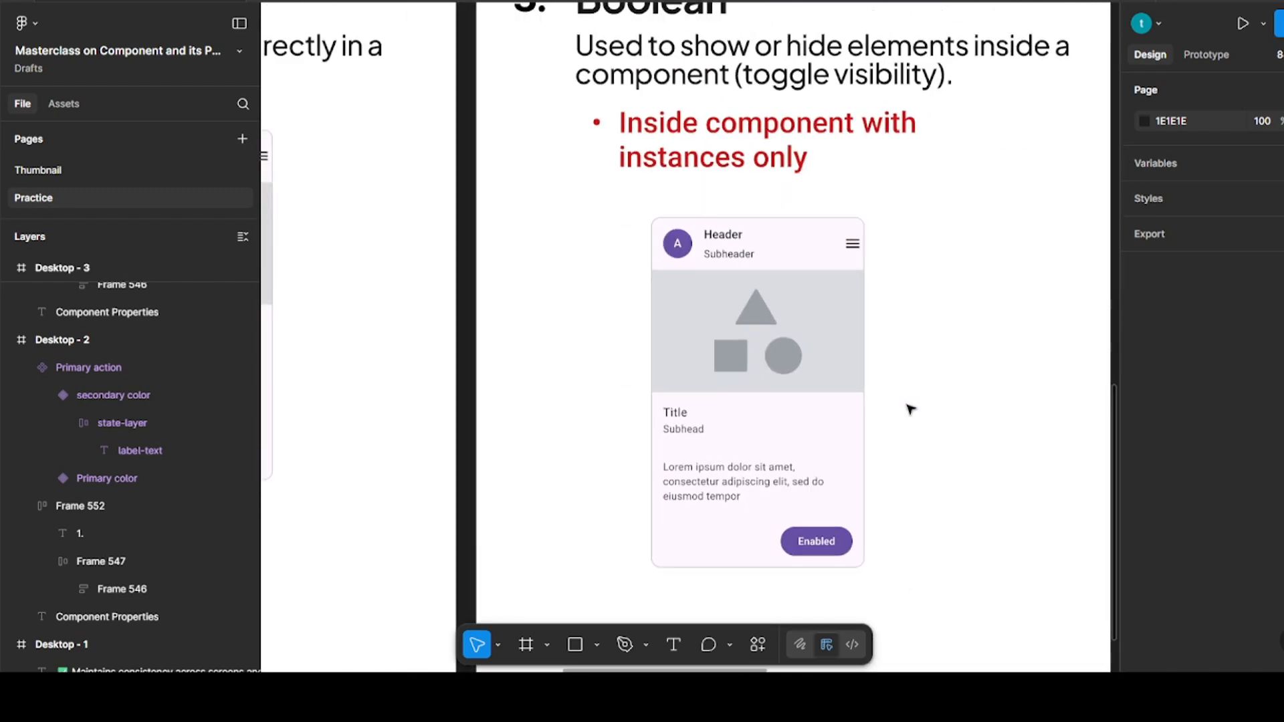
scroll(910, 408, "up", 1)
scroll(909, 407, "right", 1)
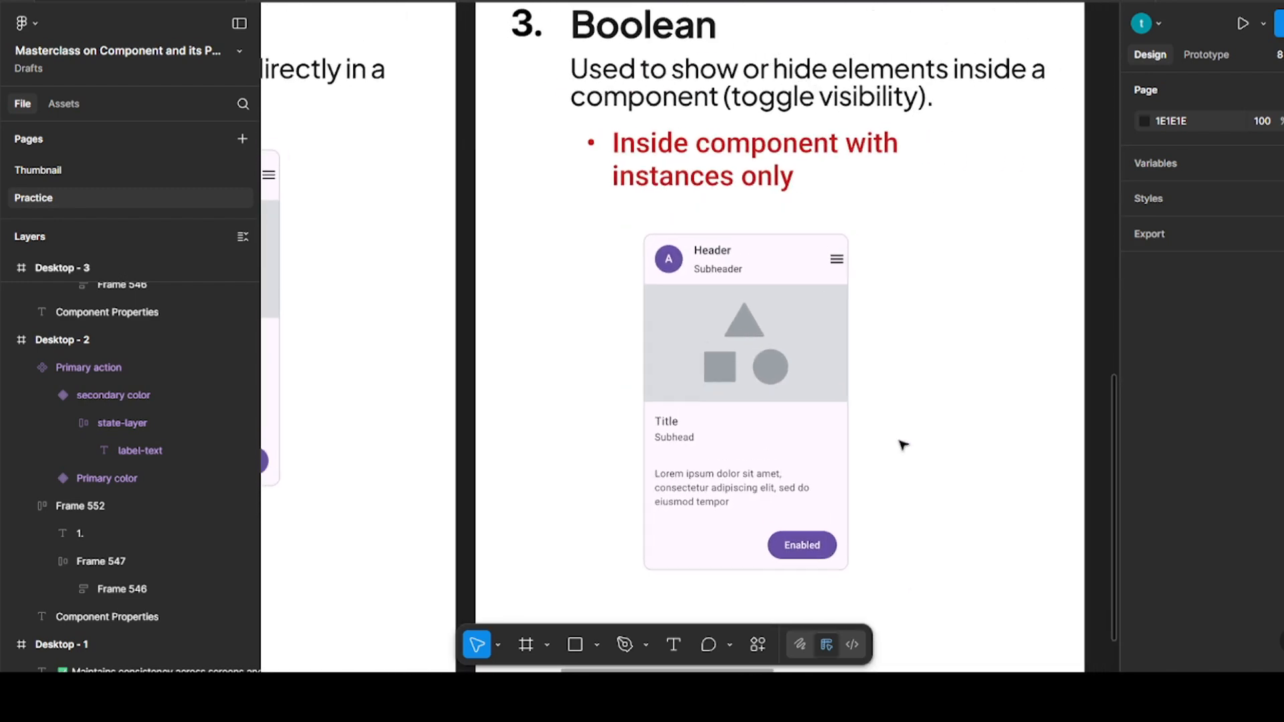
left_click(822, 545, "ctrl")
key("Escape")
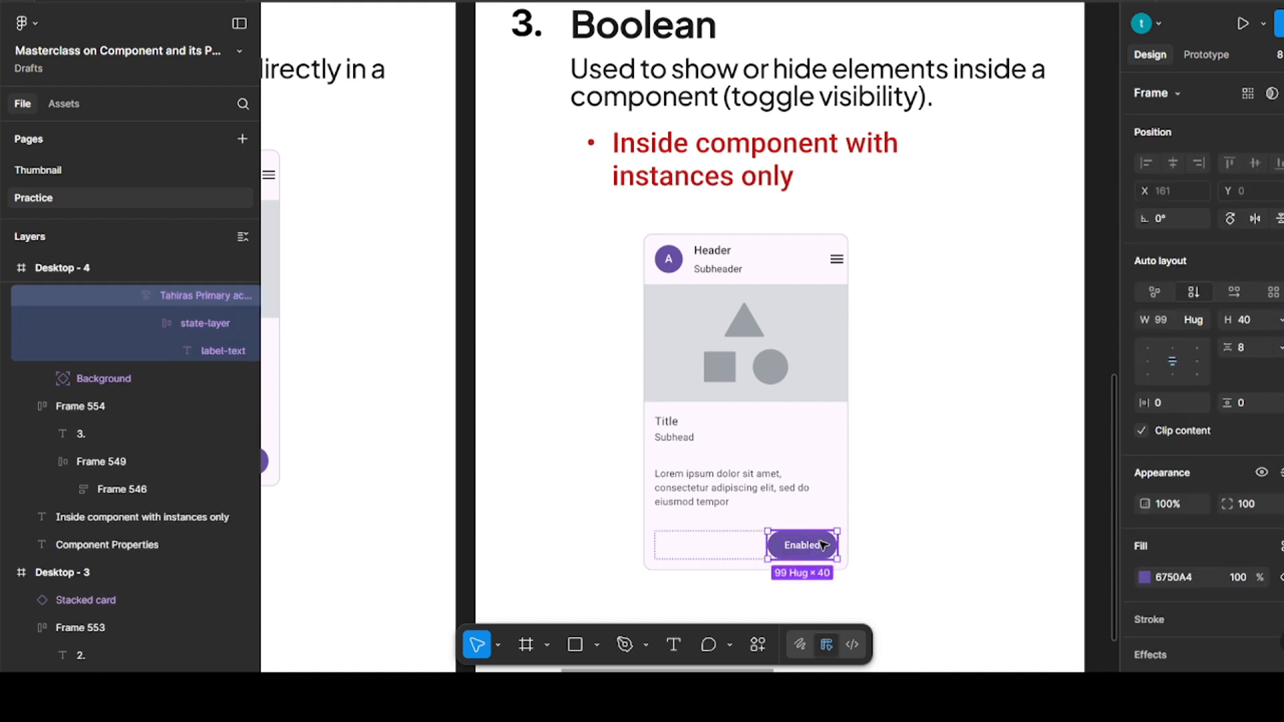
key("ctrl+z")
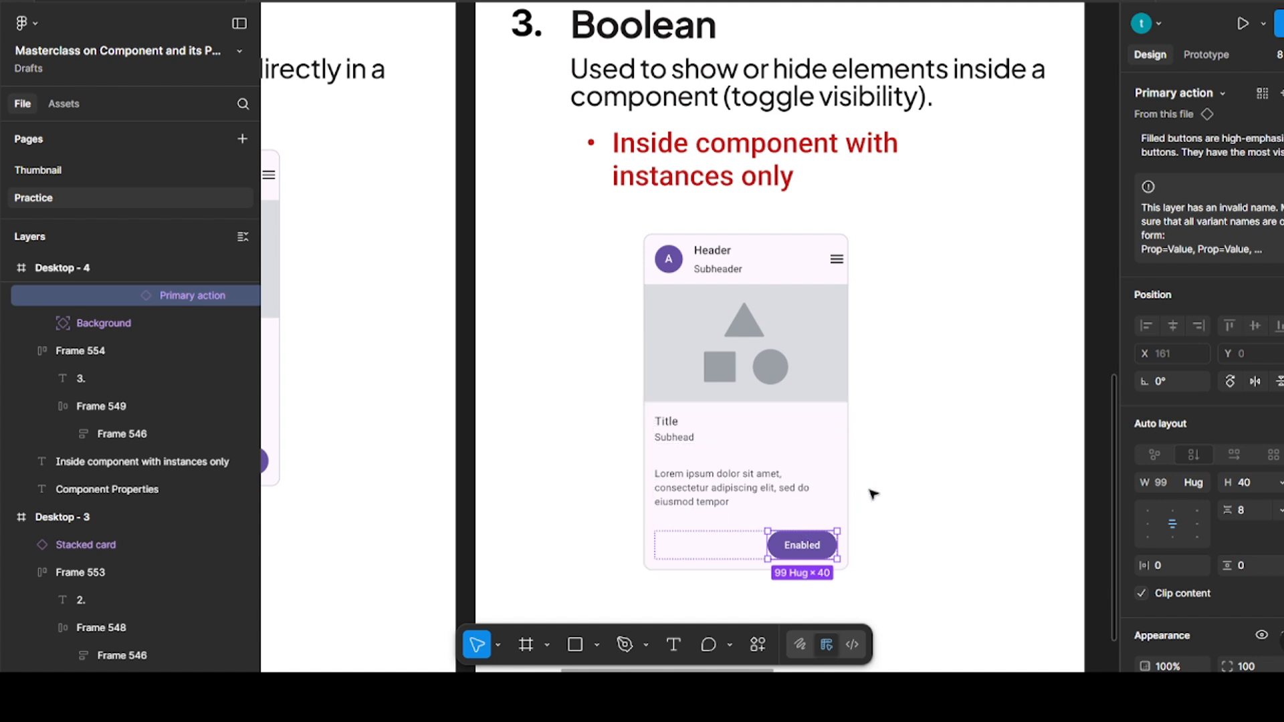
left_click(920, 416)
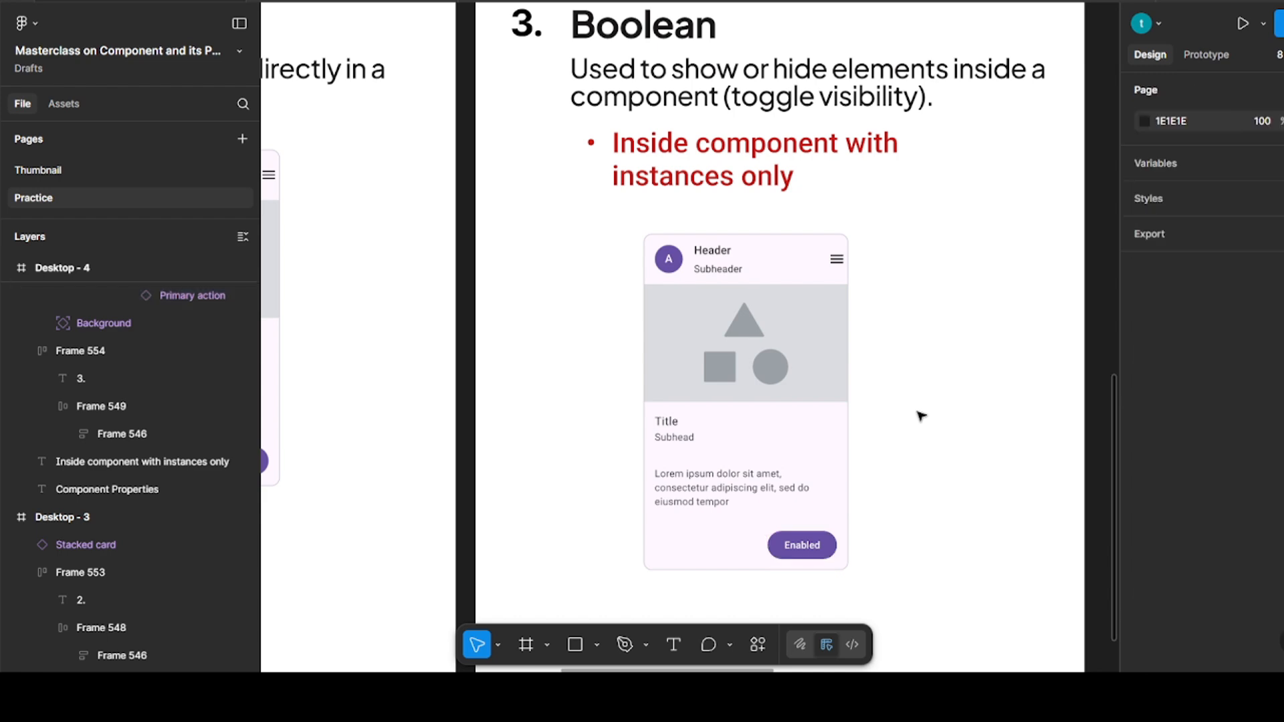
Add a boolean property named "Boolean" with the value True to the stacked card component in Desktop - 4
left_click(781, 461)
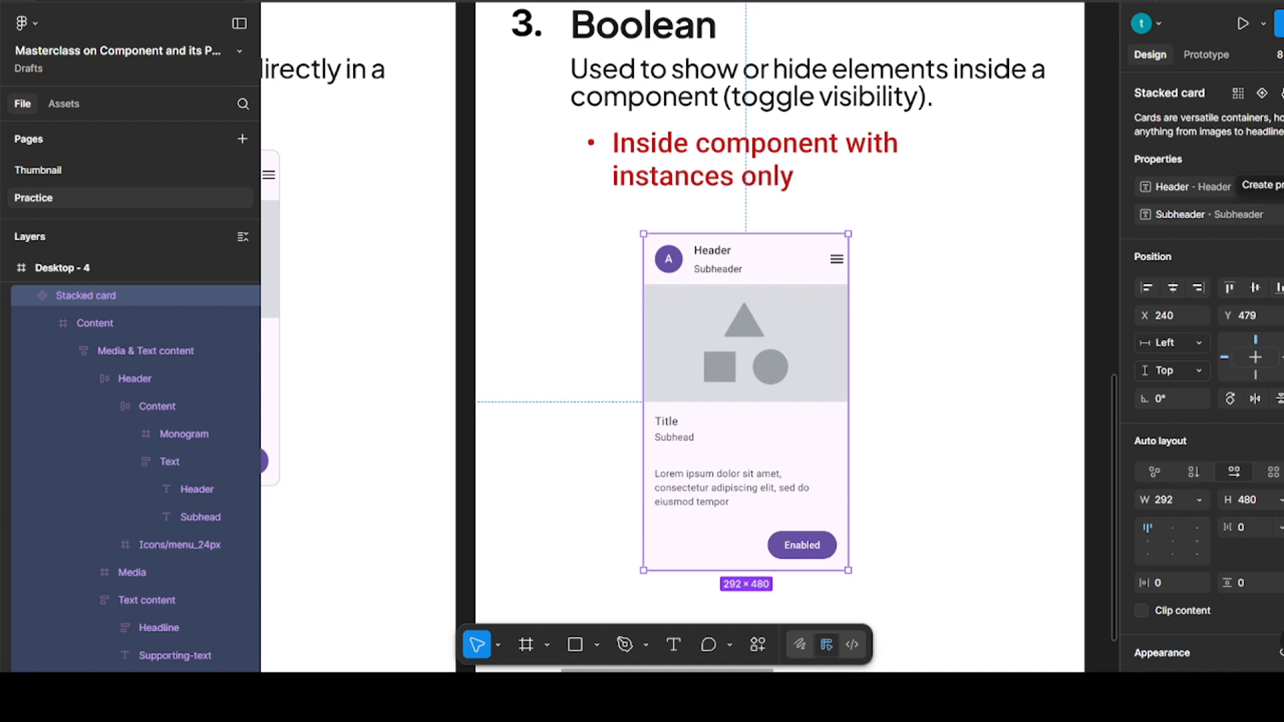
left_click(1278, 188)
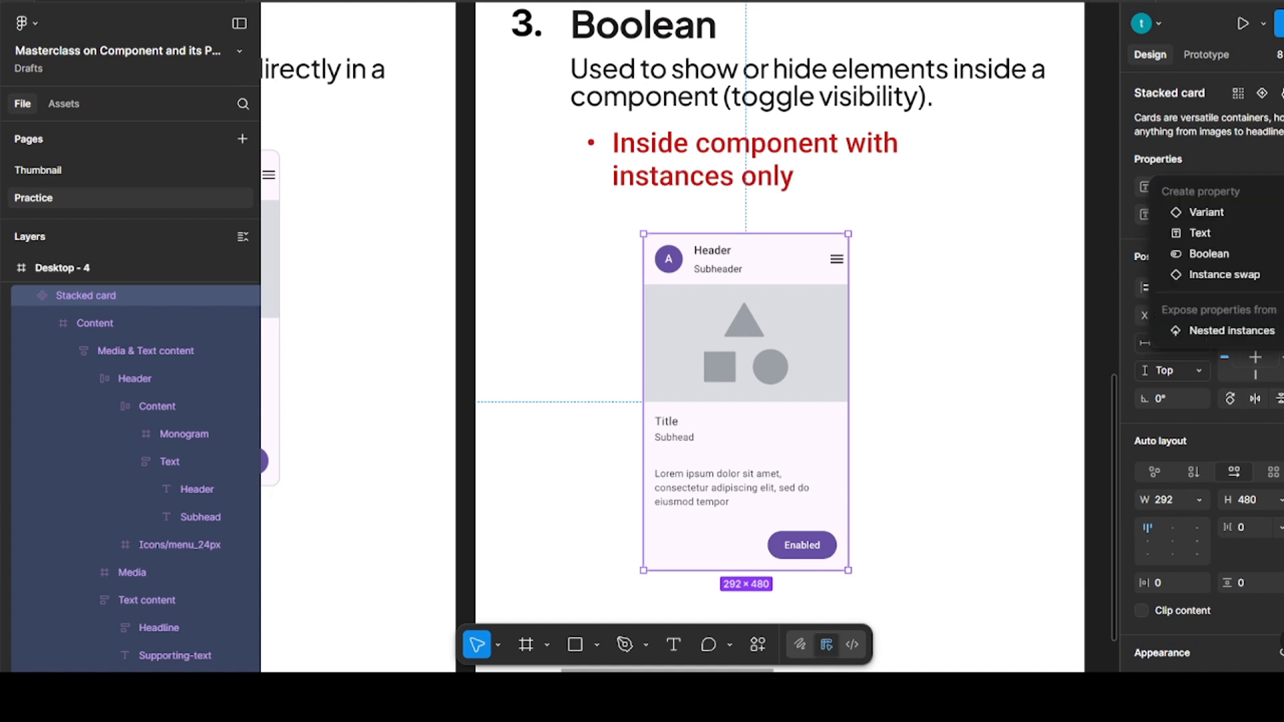
left_click(1237, 247)
left_click(1089, 246)
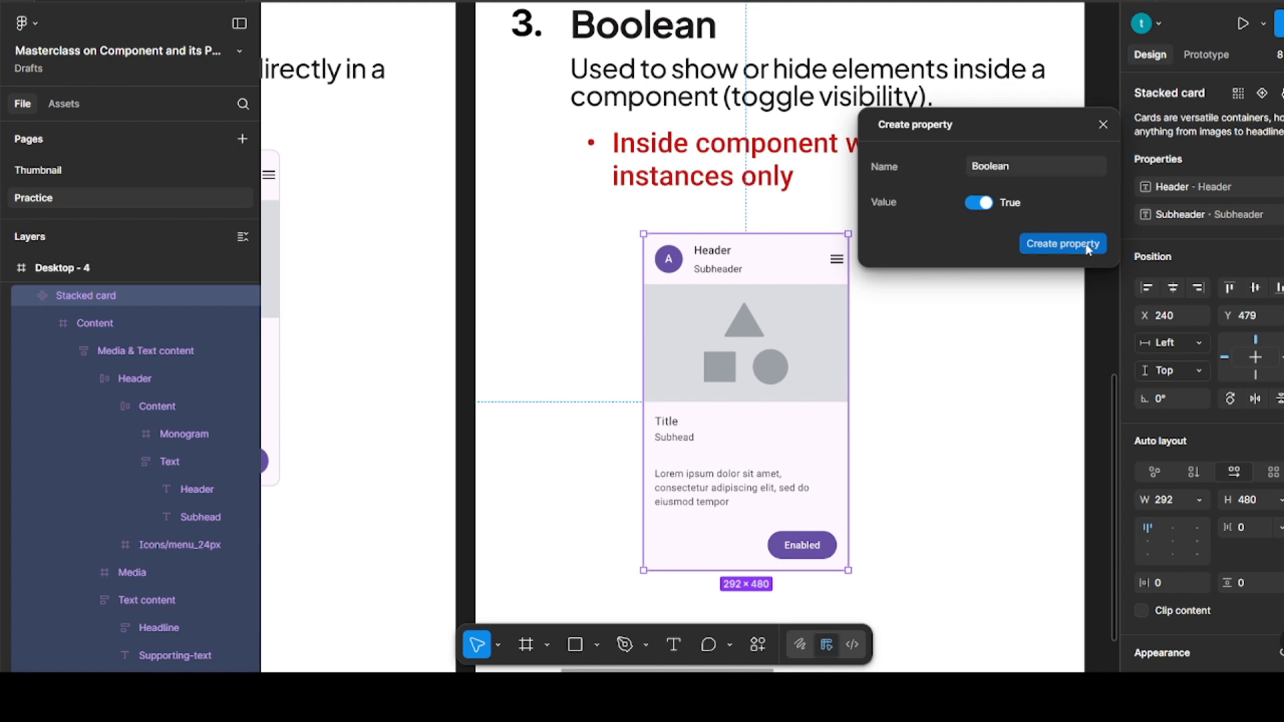
Bind the visibility of the nested Enabled button in the Desktop - 4 card to the Boolean property
left_click(978, 360)
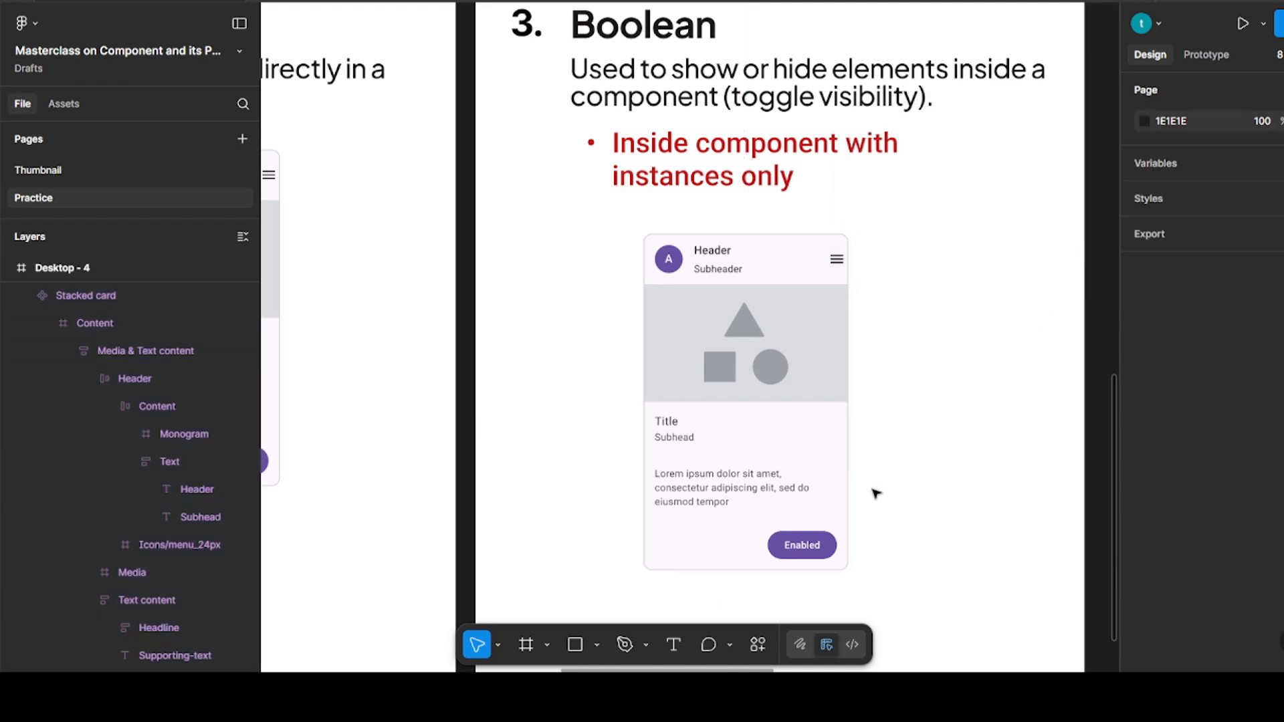
left_click(826, 549, "ctrl")
key("shift+Return")
key("shift+Return")
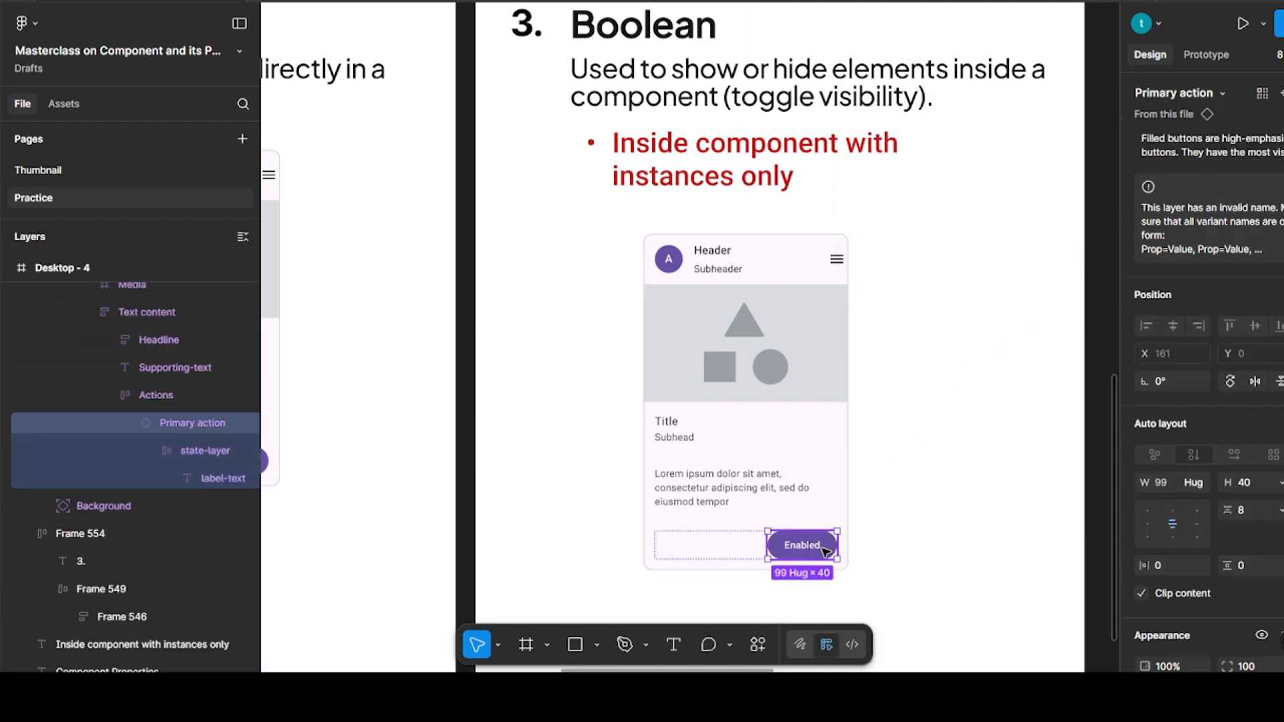
scroll(1219, 453, "down", 1)
scroll(1218, 446, "down", 1)
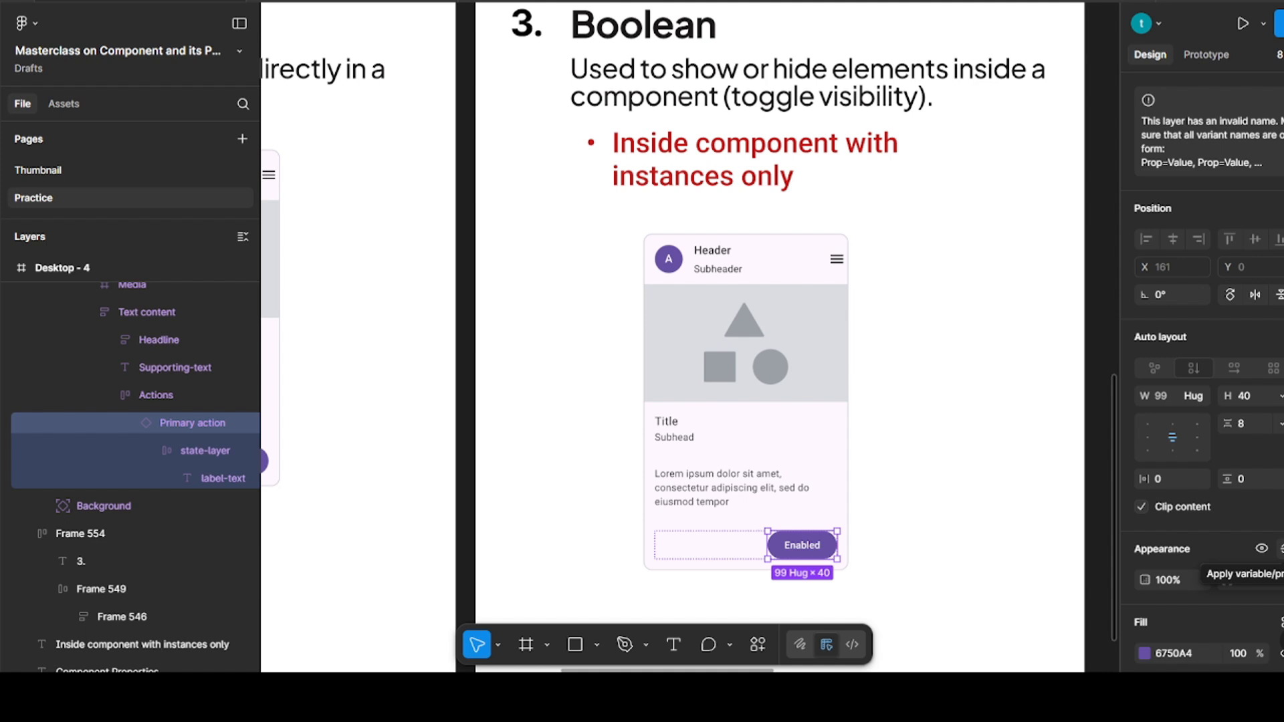
left_click(1227, 585)
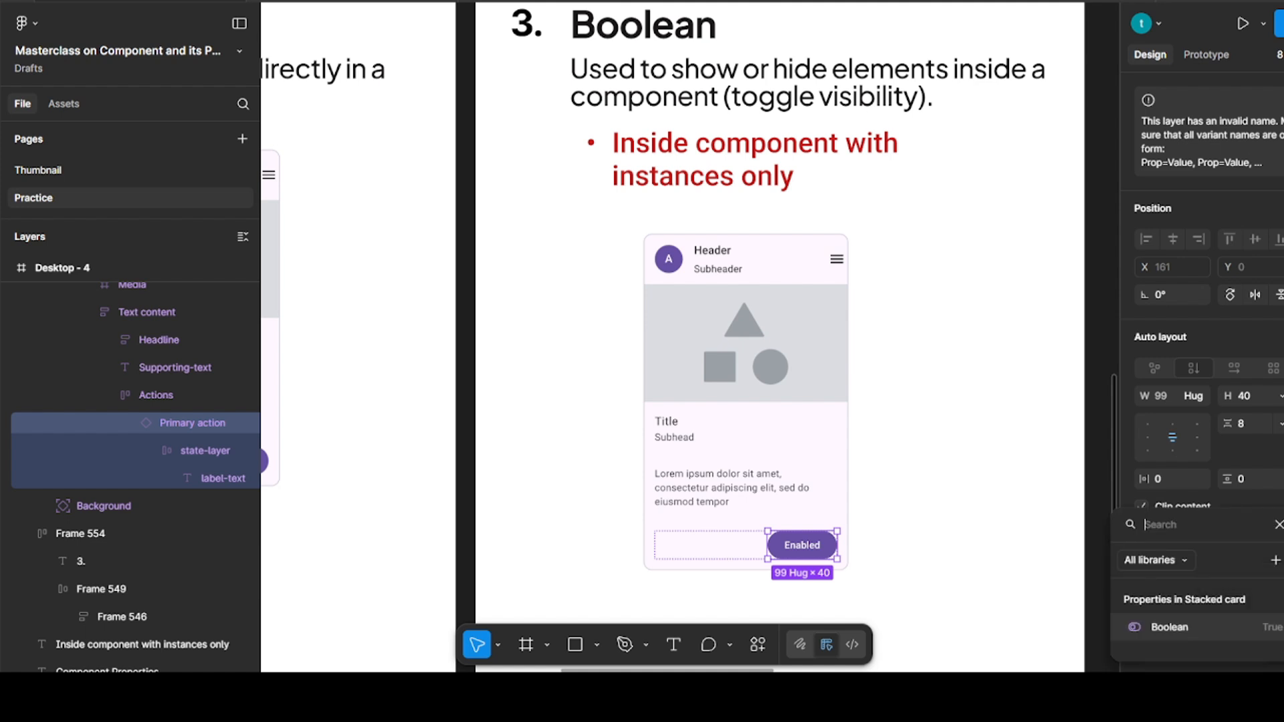
left_click(1192, 628)
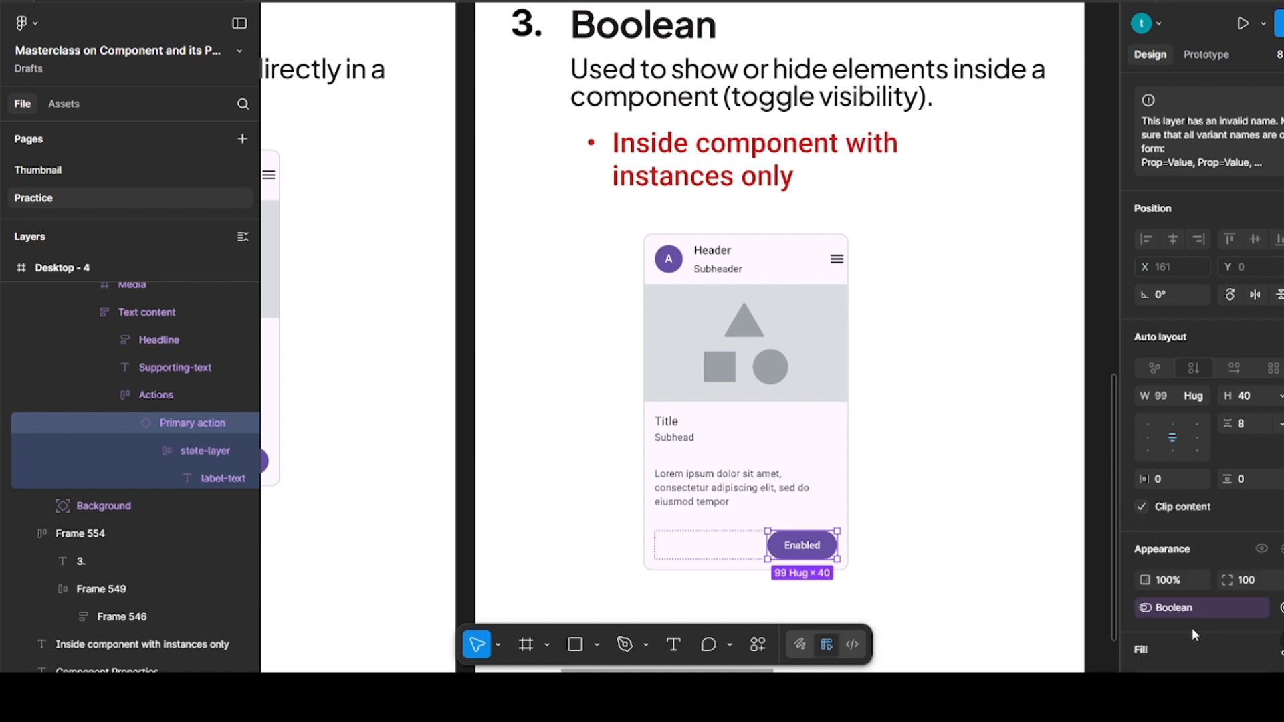
left_click(961, 486)
Move the main stacked card to X 36, Y 454 in Desktop - 4 and duplicate it as an instance at X 374, Y 454
left_click_drag(705, 373, 562, 355)
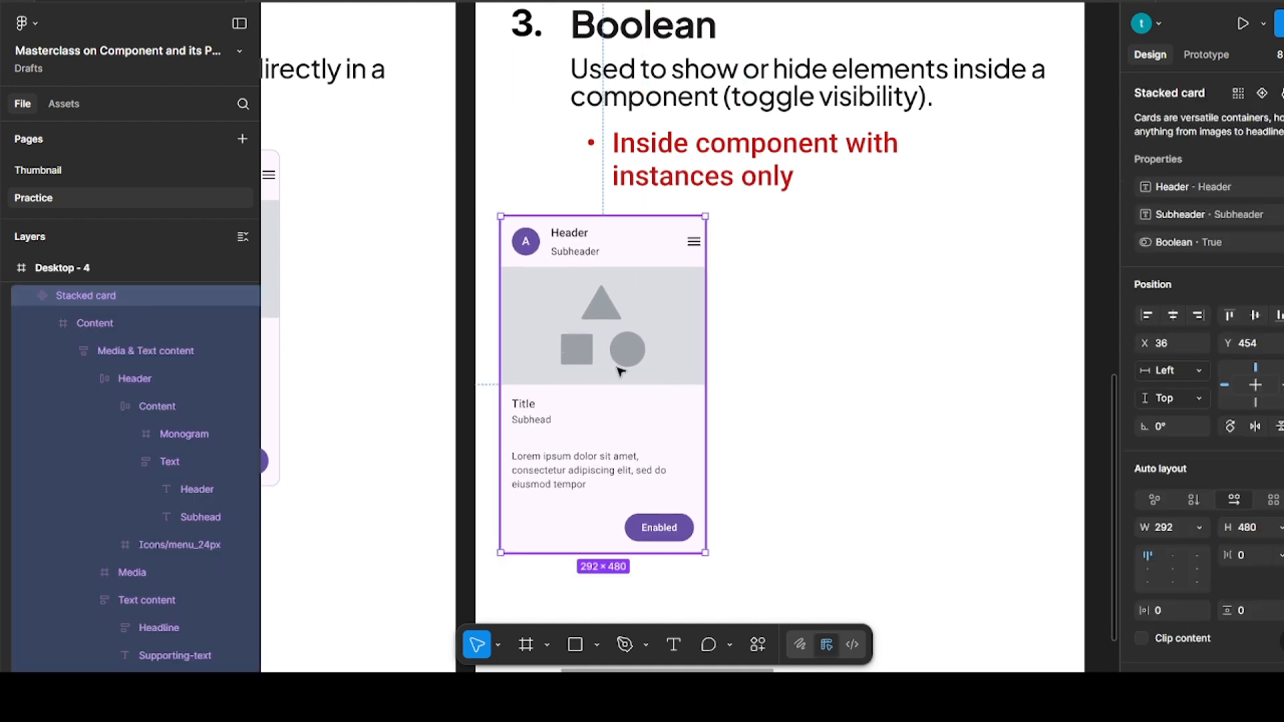
left_click_drag(654, 368, 855, 366)
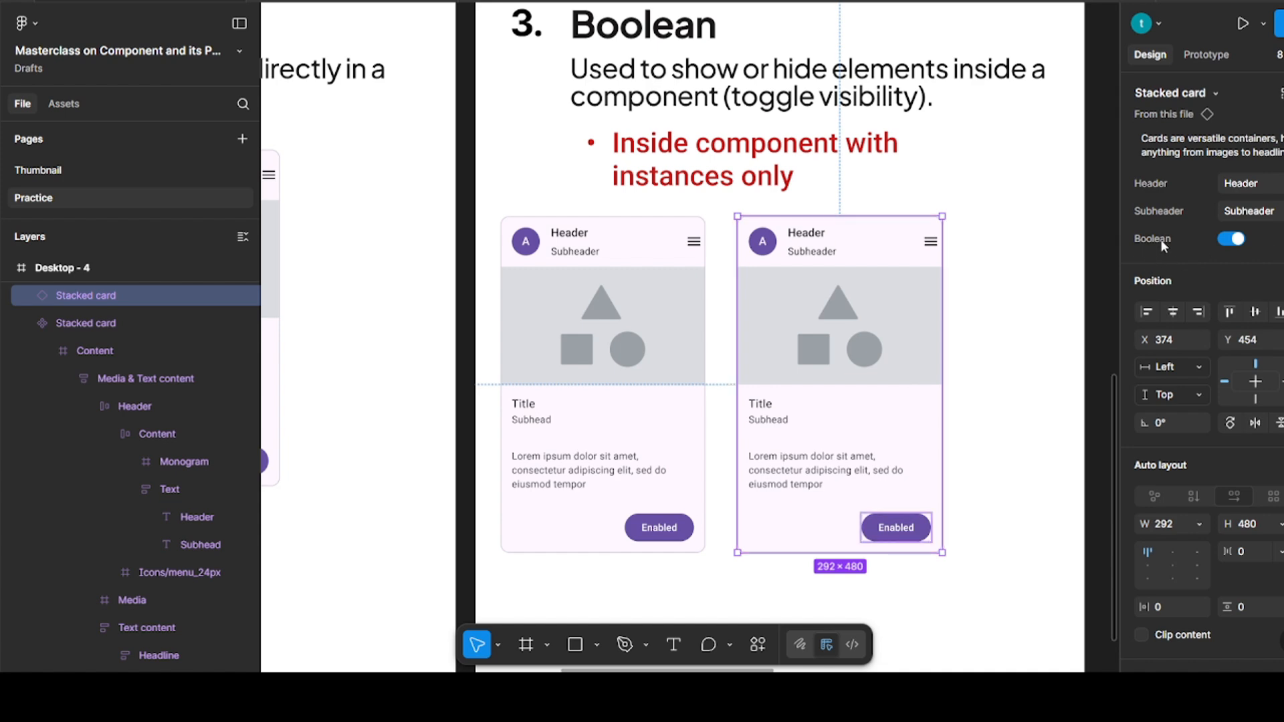
Switch the card instance's Boolean property off and back on twice to test the button's visibility
left_click(1224, 239)
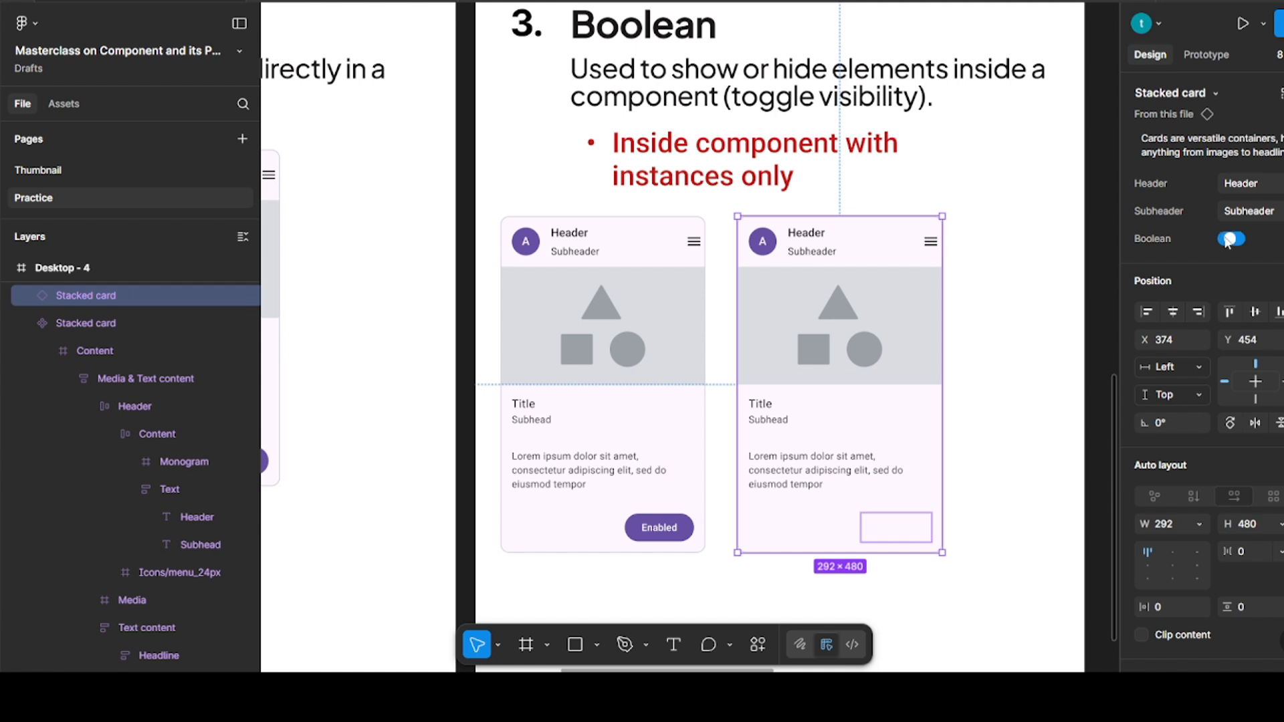
left_click(1238, 240)
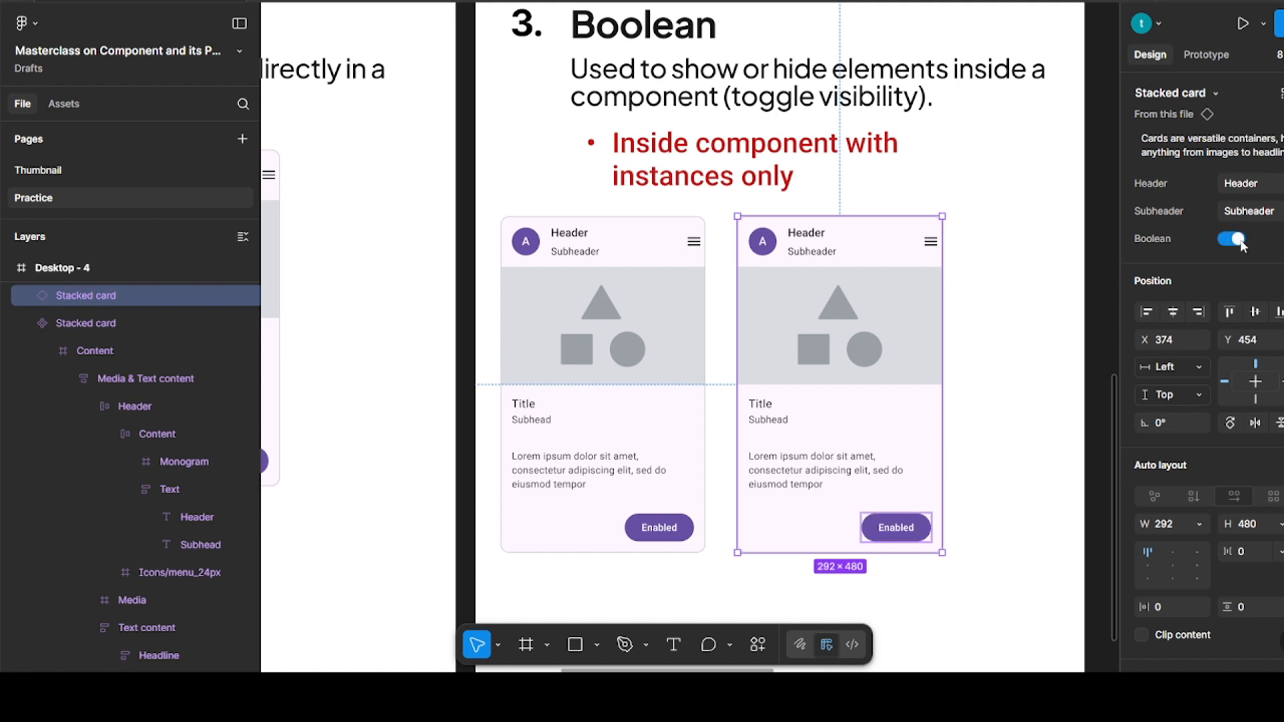
left_click(1223, 240)
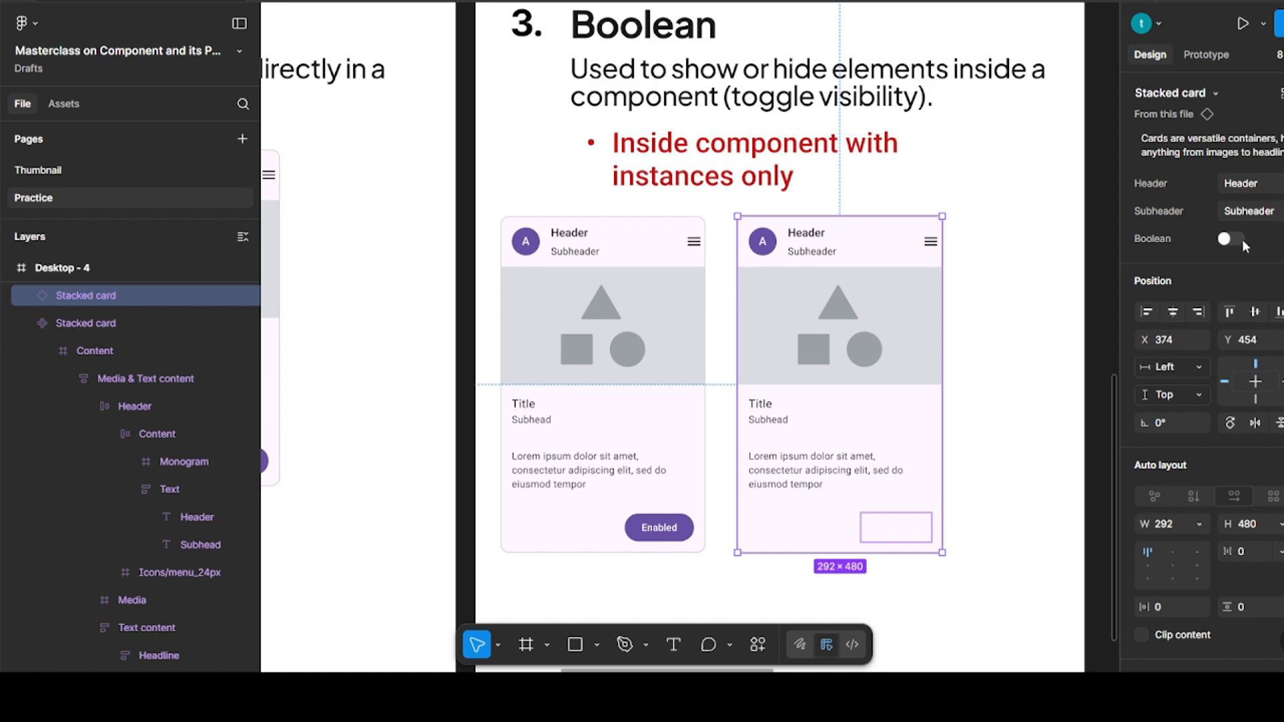
left_click(1234, 241)
left_click(1019, 356)
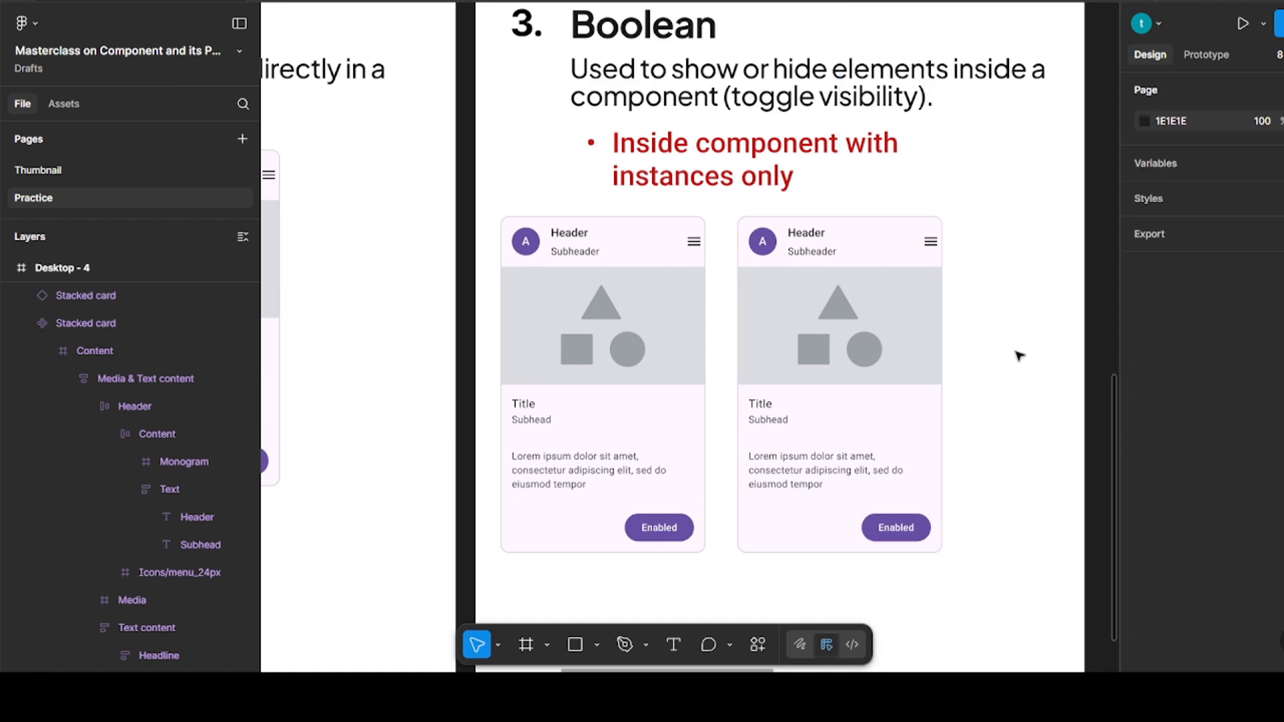
Move the main stacked card component from Desktop - 4 into Desktop - 5 below the icon row, at X 242, Y 592
scroll(840, 374, "right", 10)
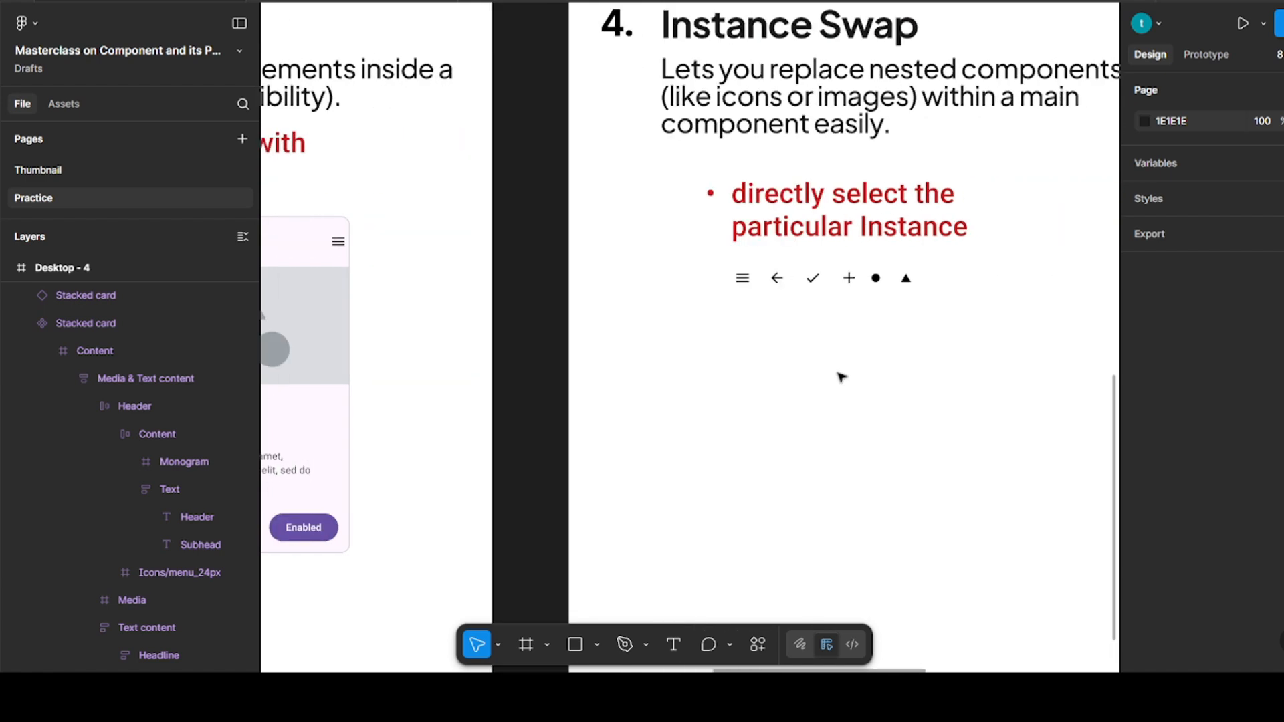
scroll(841, 378, "down", 2)
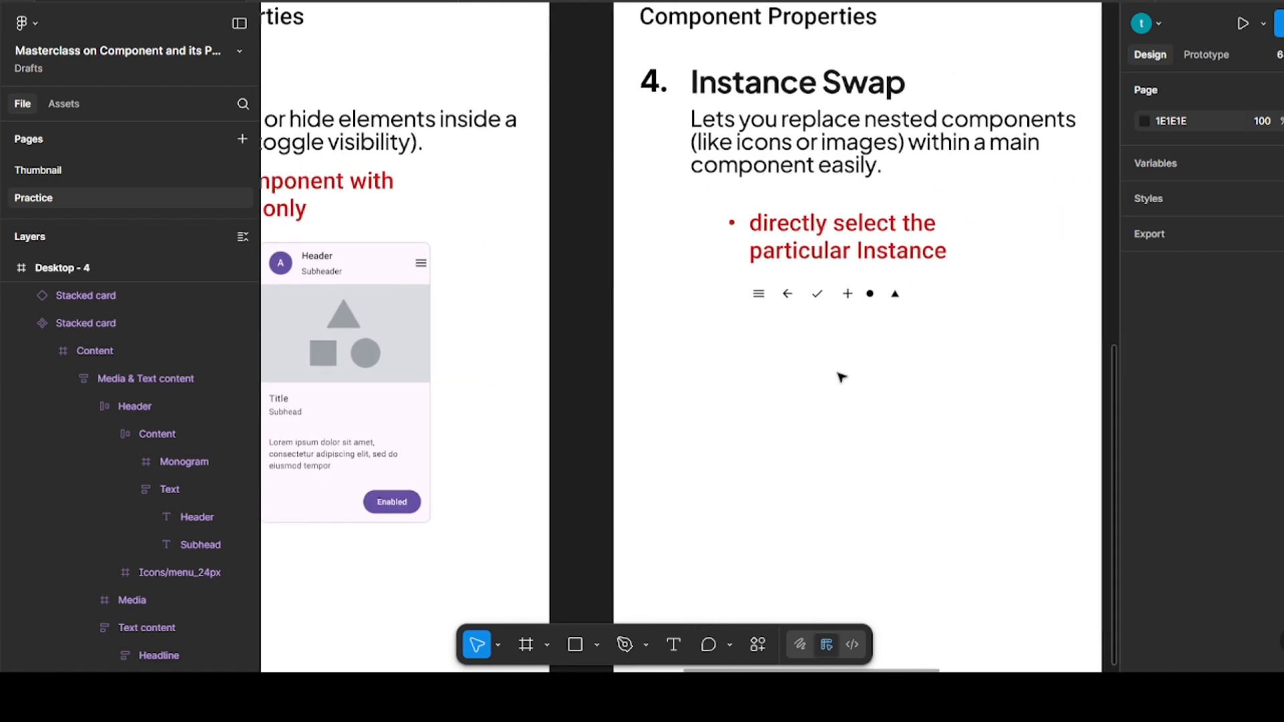
scroll(841, 378, "right", 5)
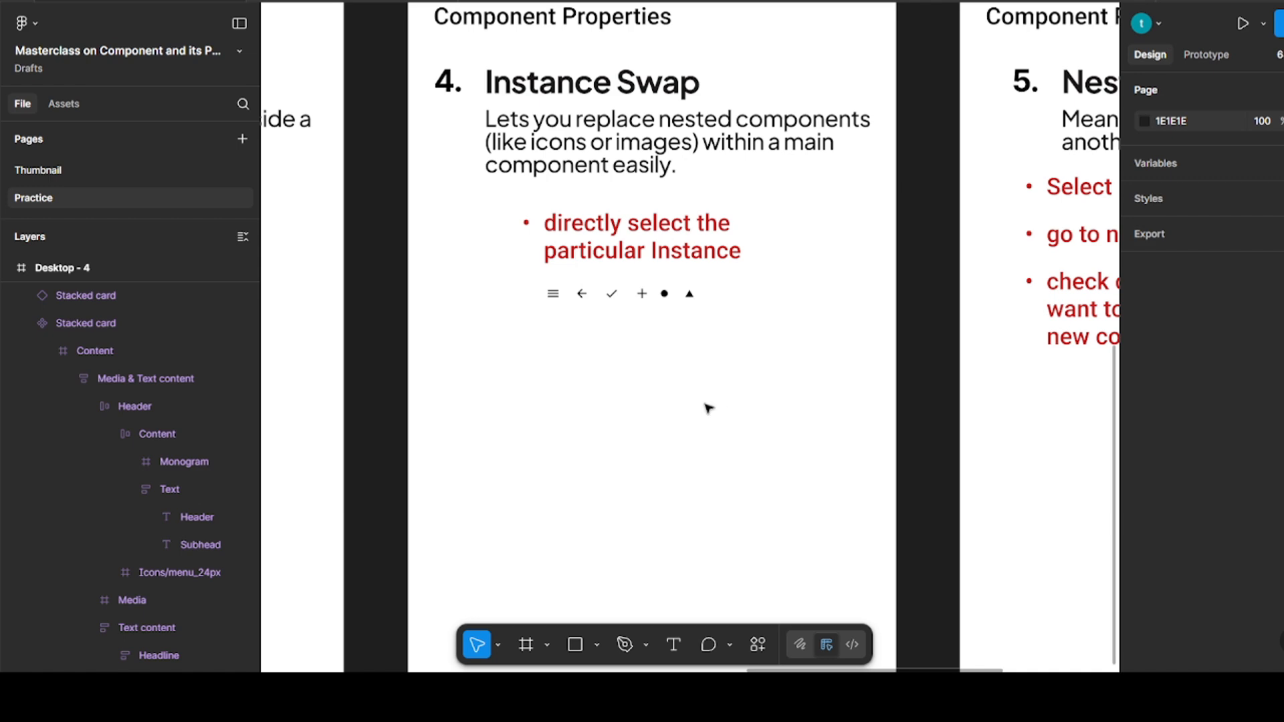
scroll(669, 401, "down", 4)
scroll(562, 354, "left", 1)
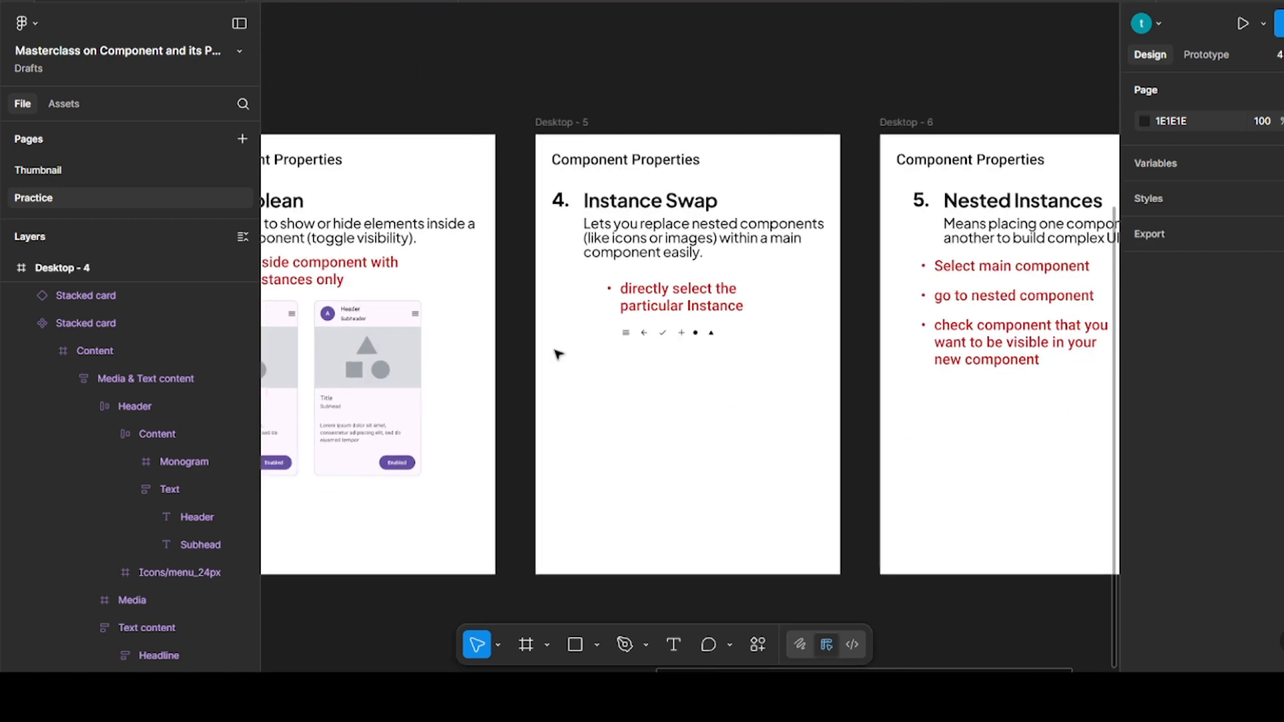
scroll(780, 321, "left", 5)
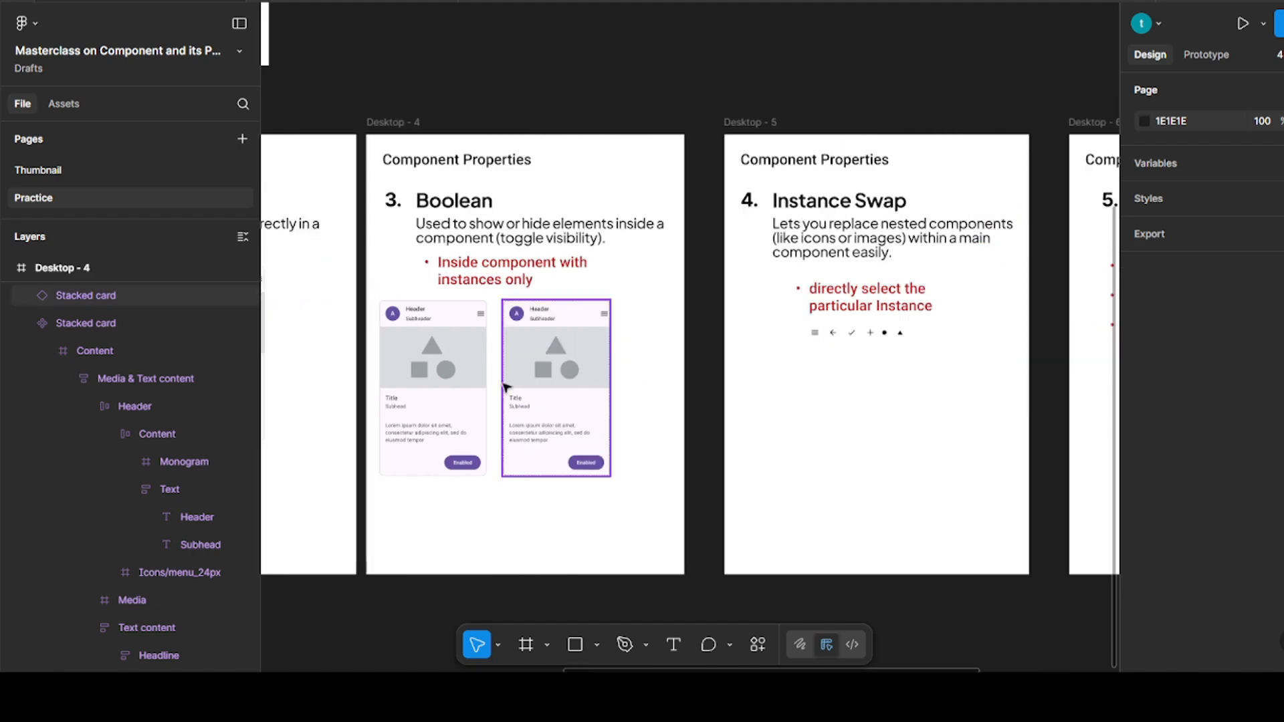
left_click_drag(452, 379, 886, 423)
scroll(886, 423, "up", 3)
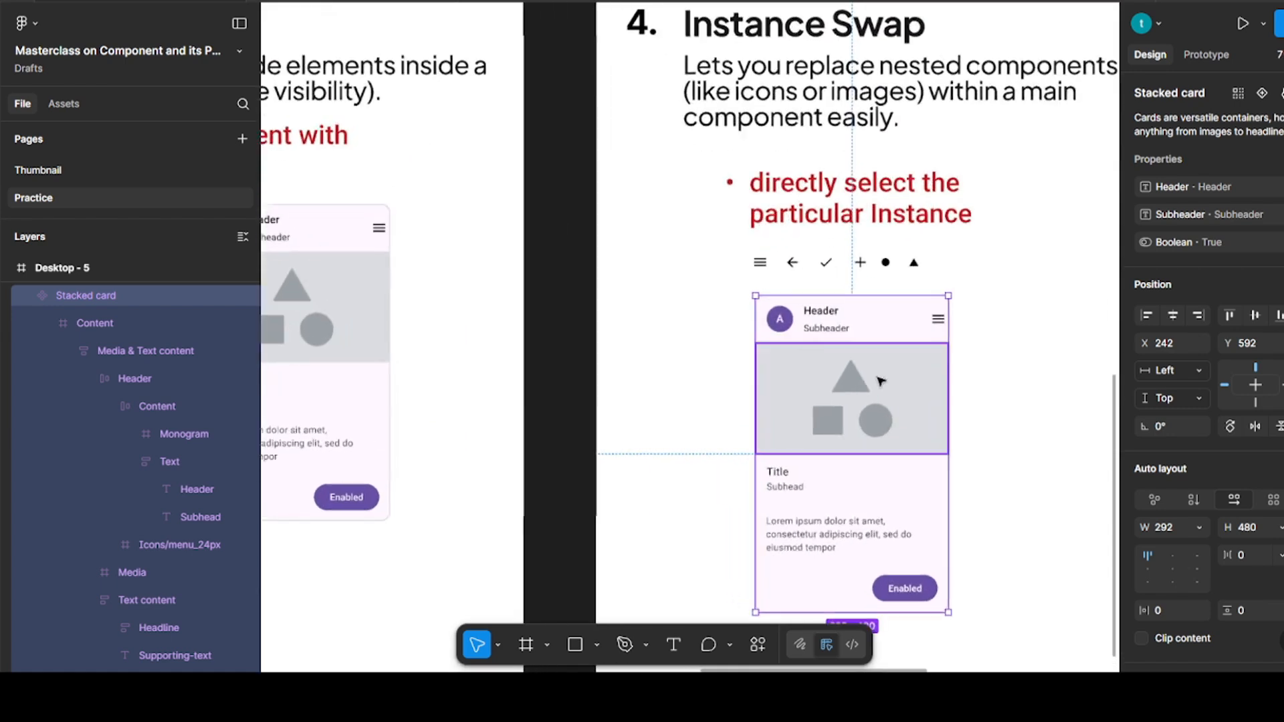
Convert the six icons in the row above the Desktop - 5 card into multiple separate components
scroll(662, 253, "right", 2)
scroll(662, 253, "down", 1)
left_click_drag(662, 247, 861, 280)
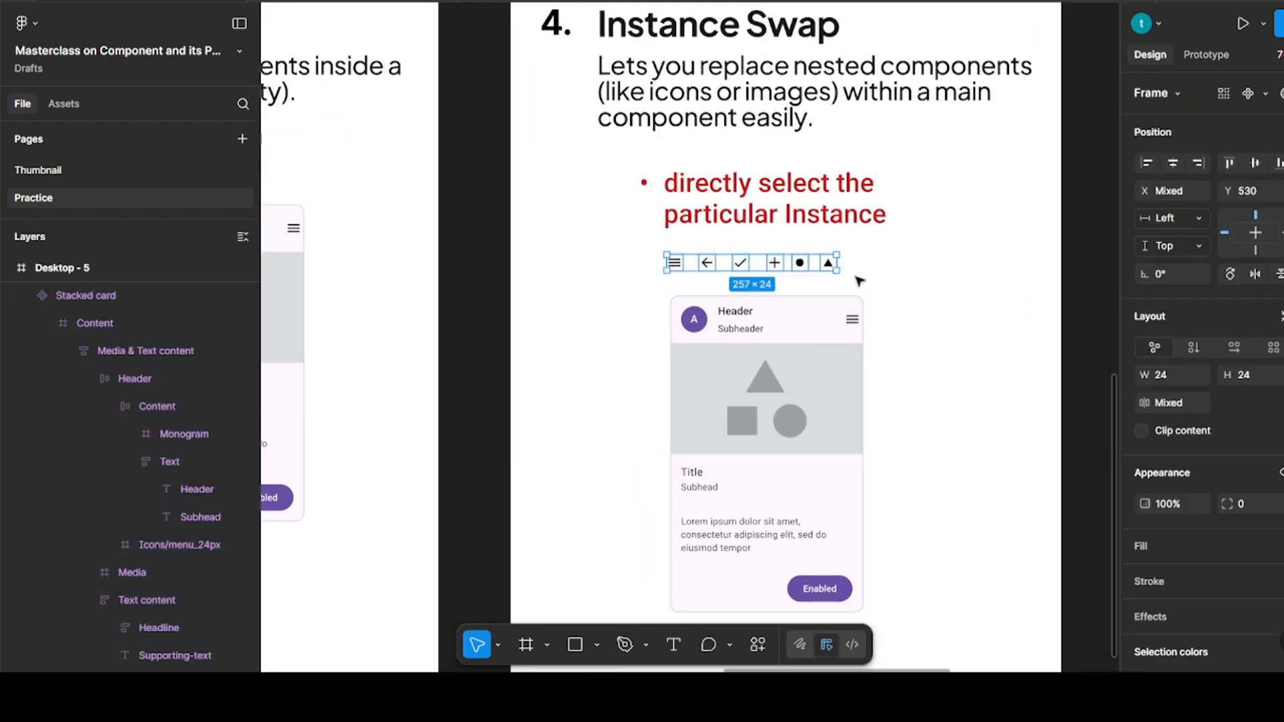
left_click(1266, 95)
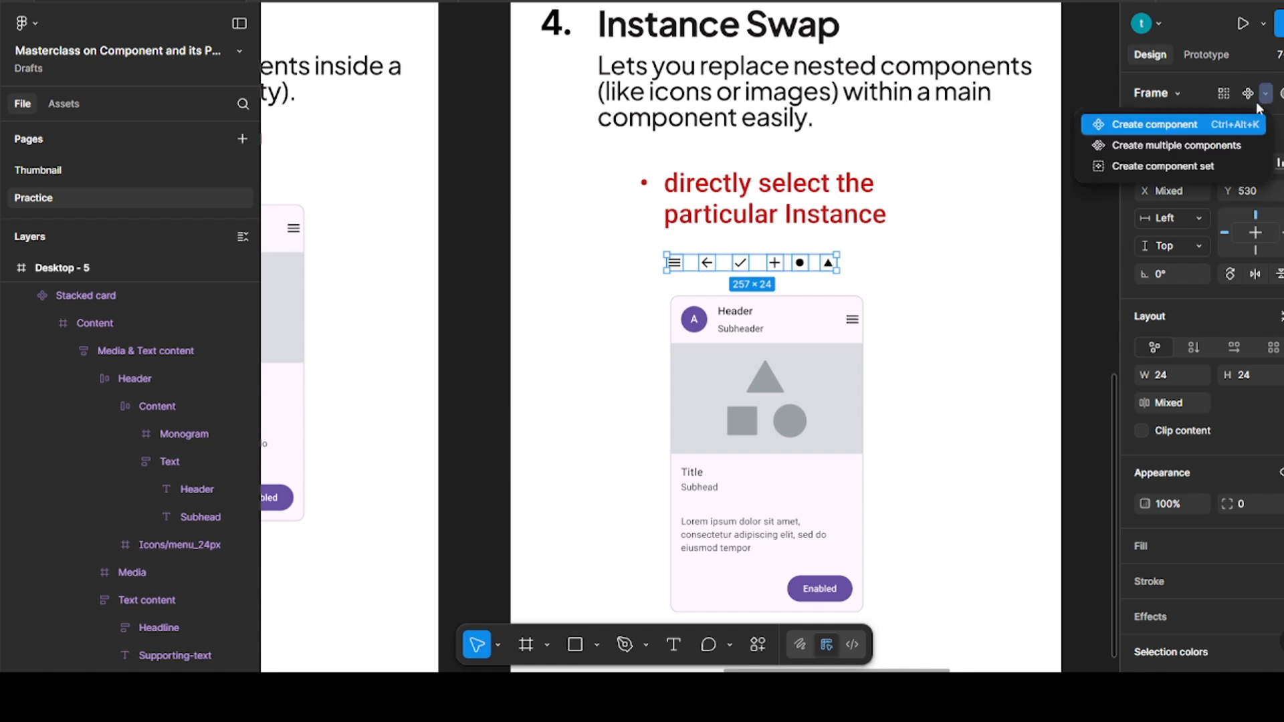
left_click(1183, 147)
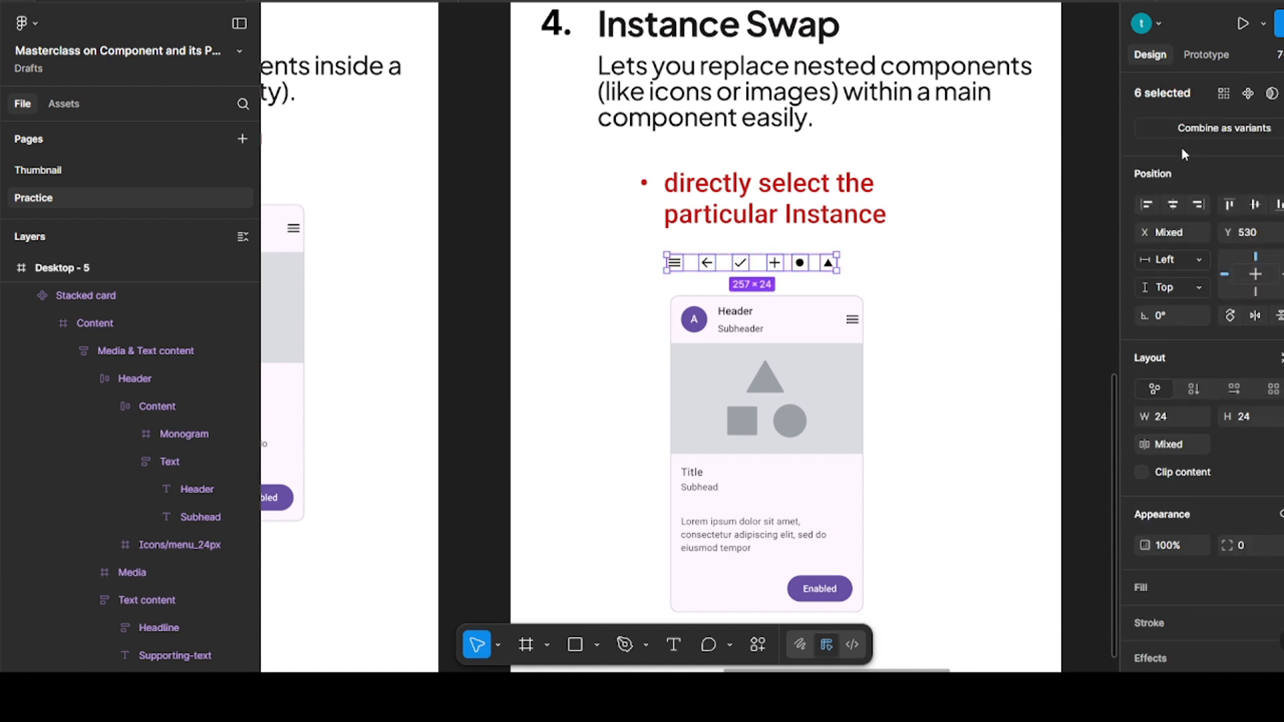
left_click(964, 258)
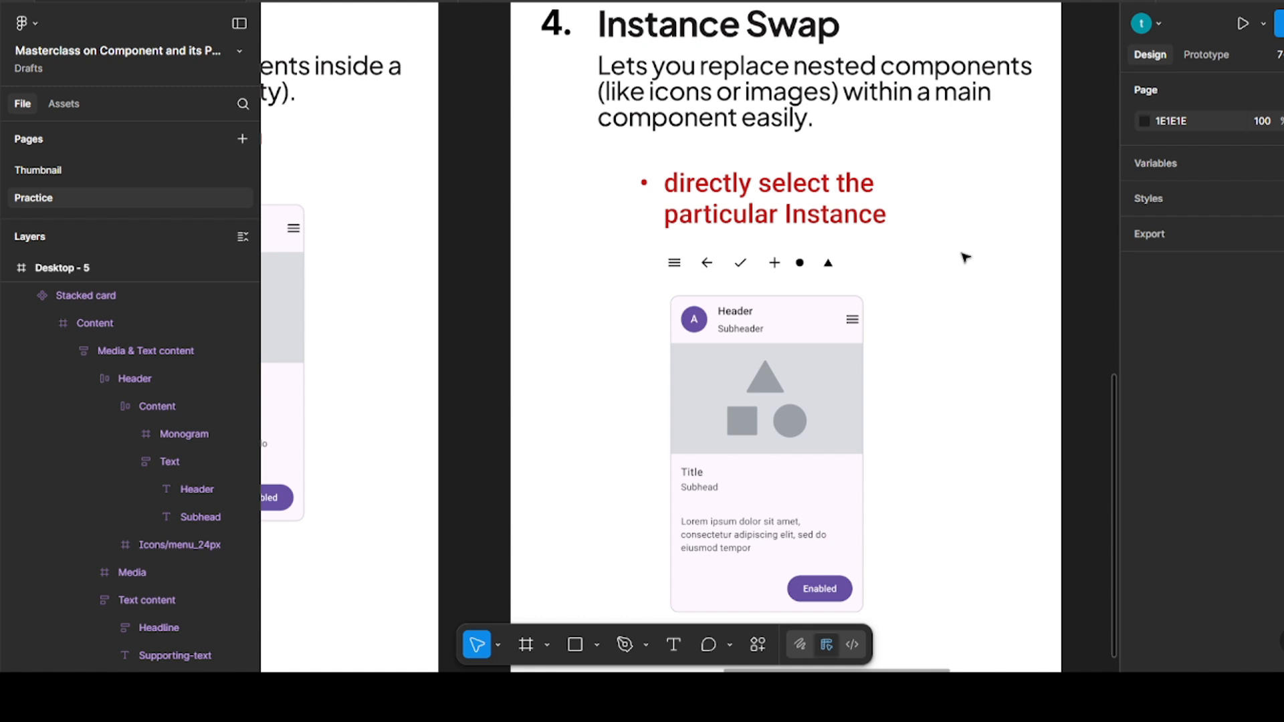
Replace the menu icon in the Desktop - 5 card's header with an instance of the Icons/arrow_back_24px component
left_click(674, 263)
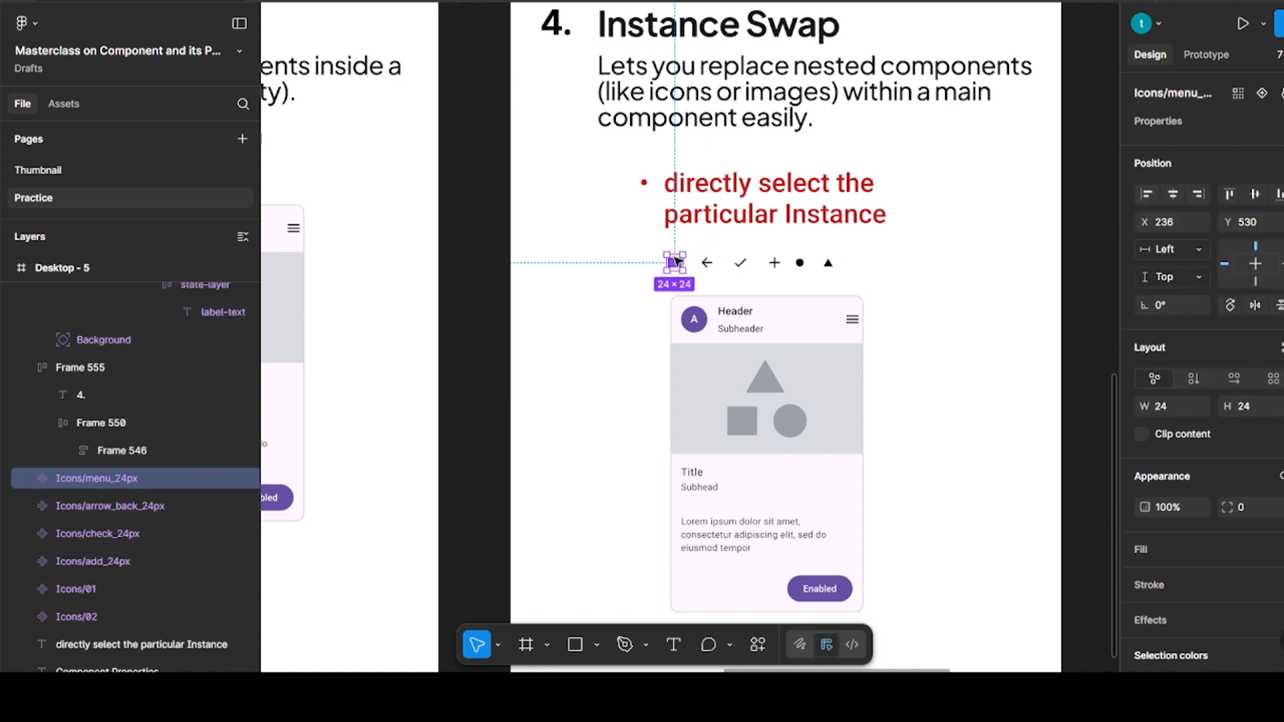
left_click(706, 263)
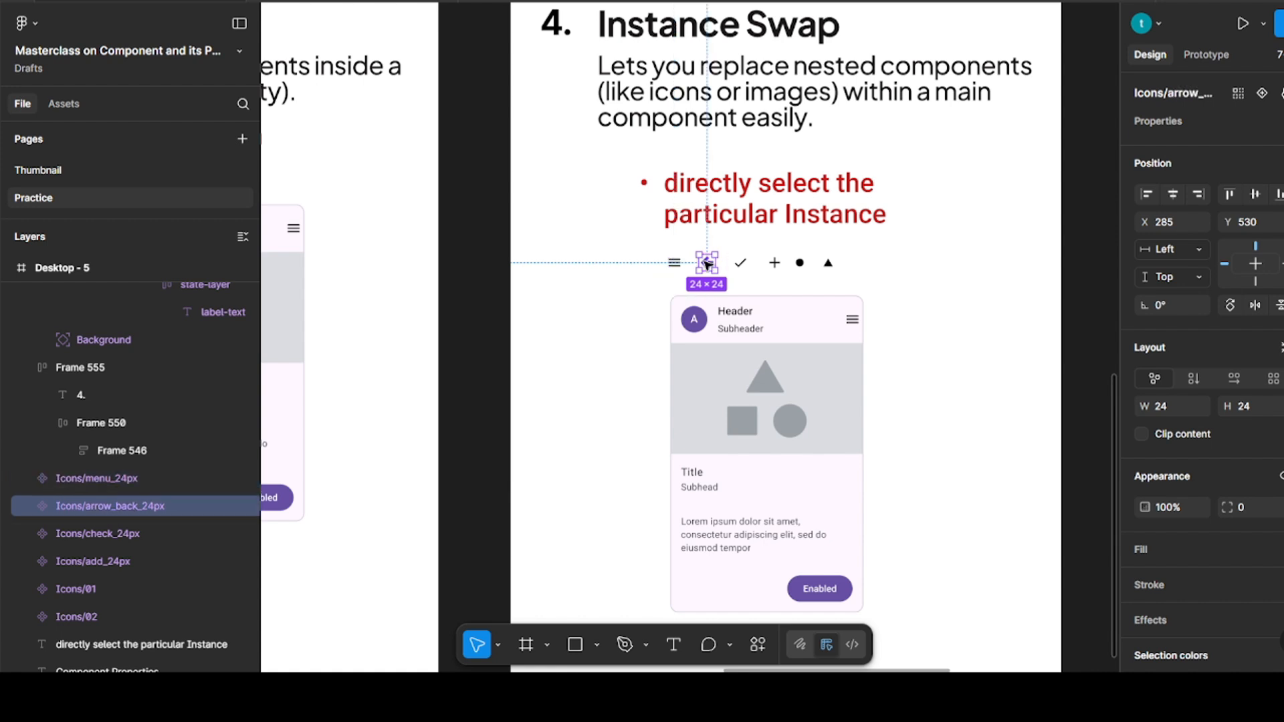
left_click(855, 321, "ctrl")
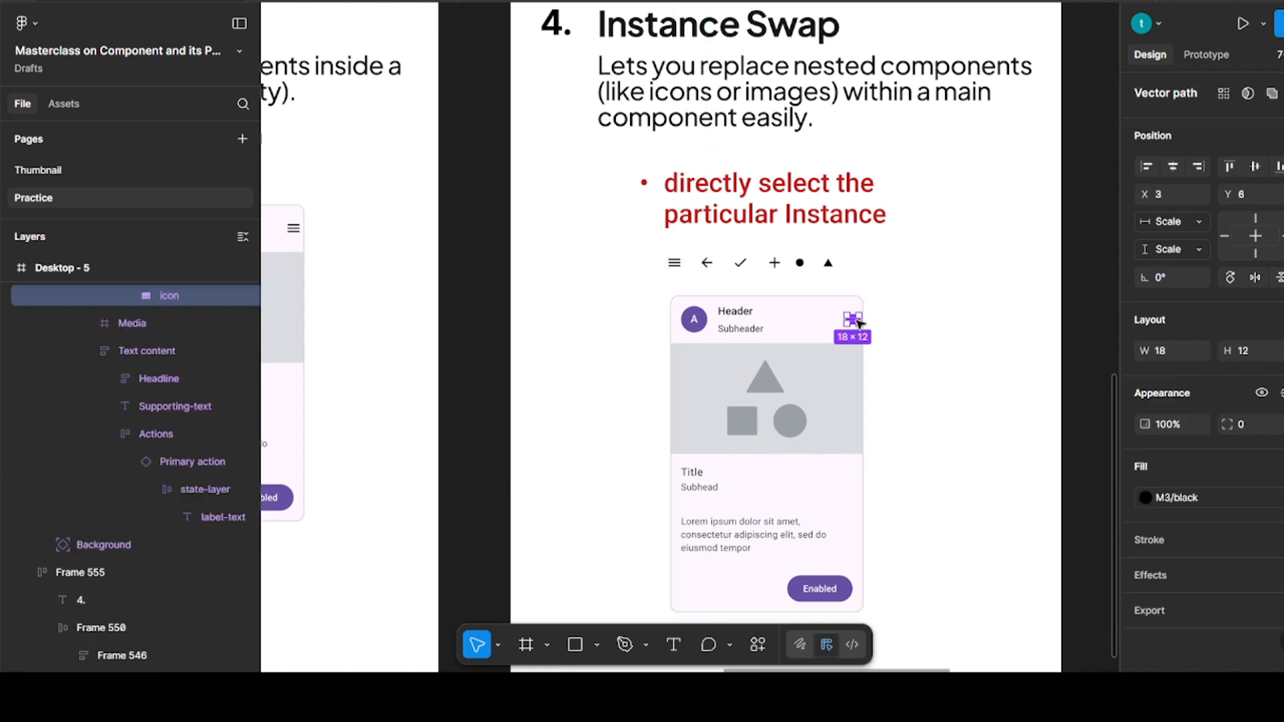
key("shift+Return")
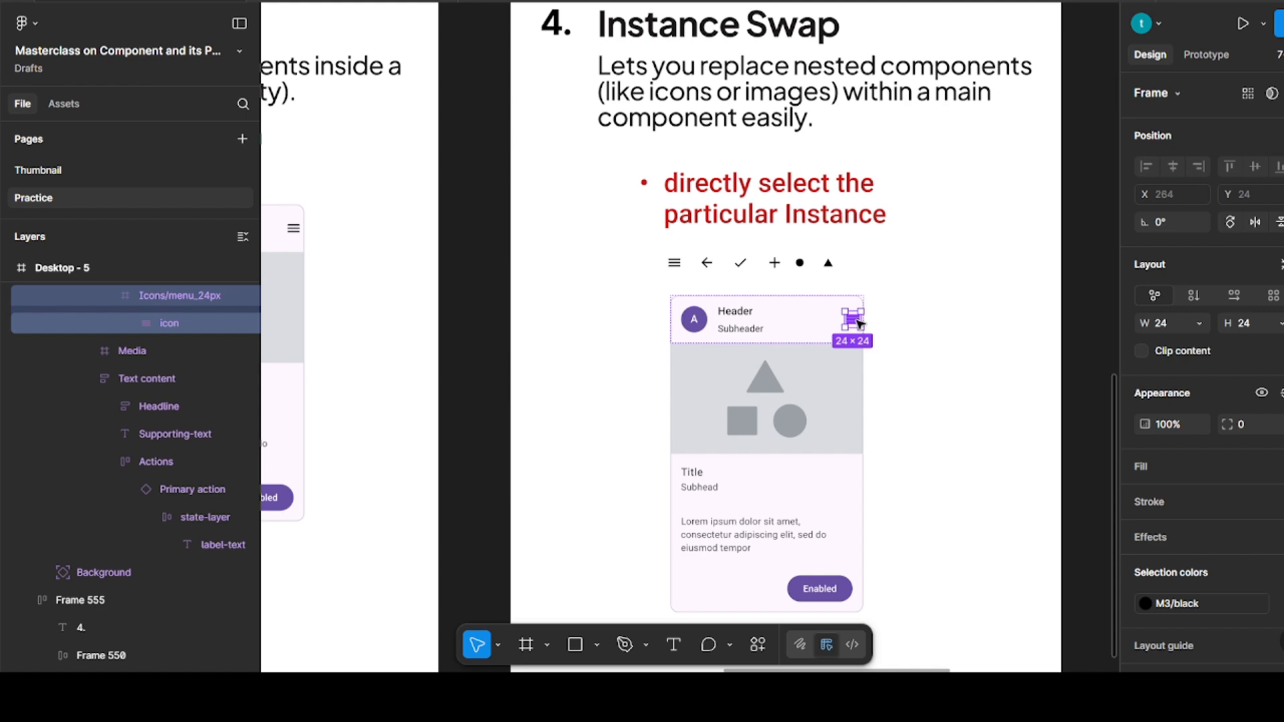
key("ctrl+shift+r")
left_click(895, 310)
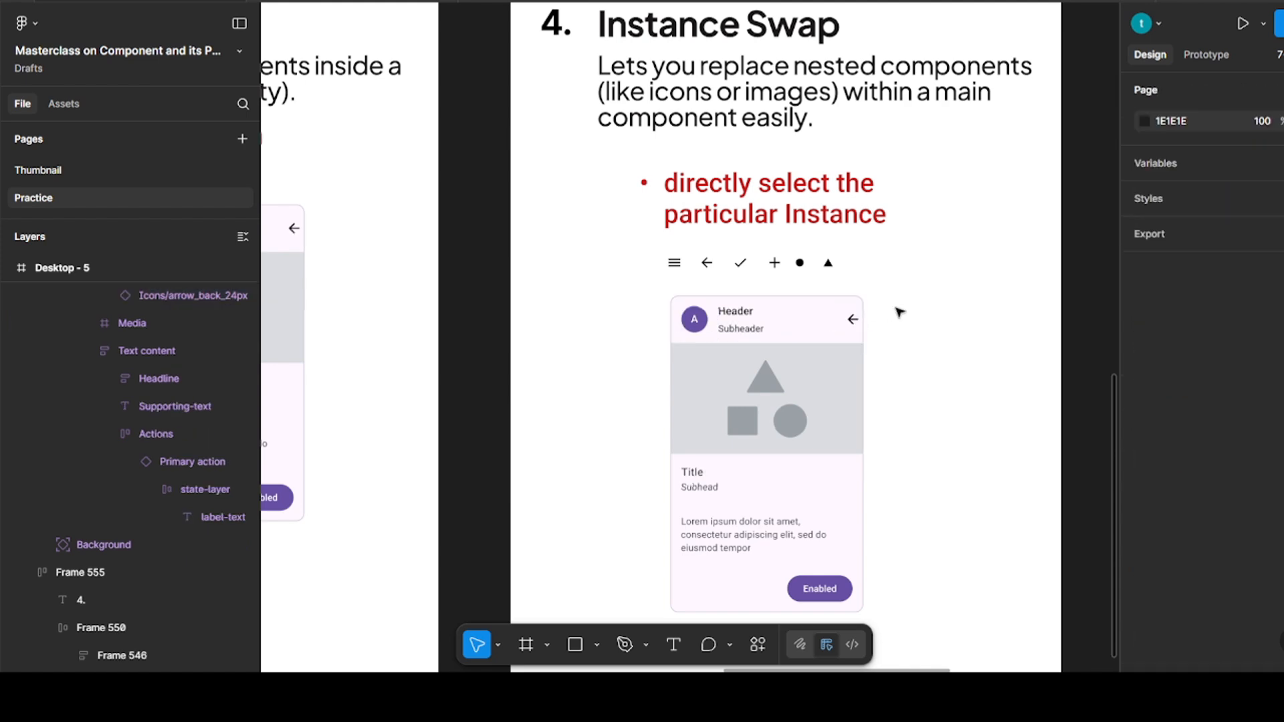
left_click(830, 325)
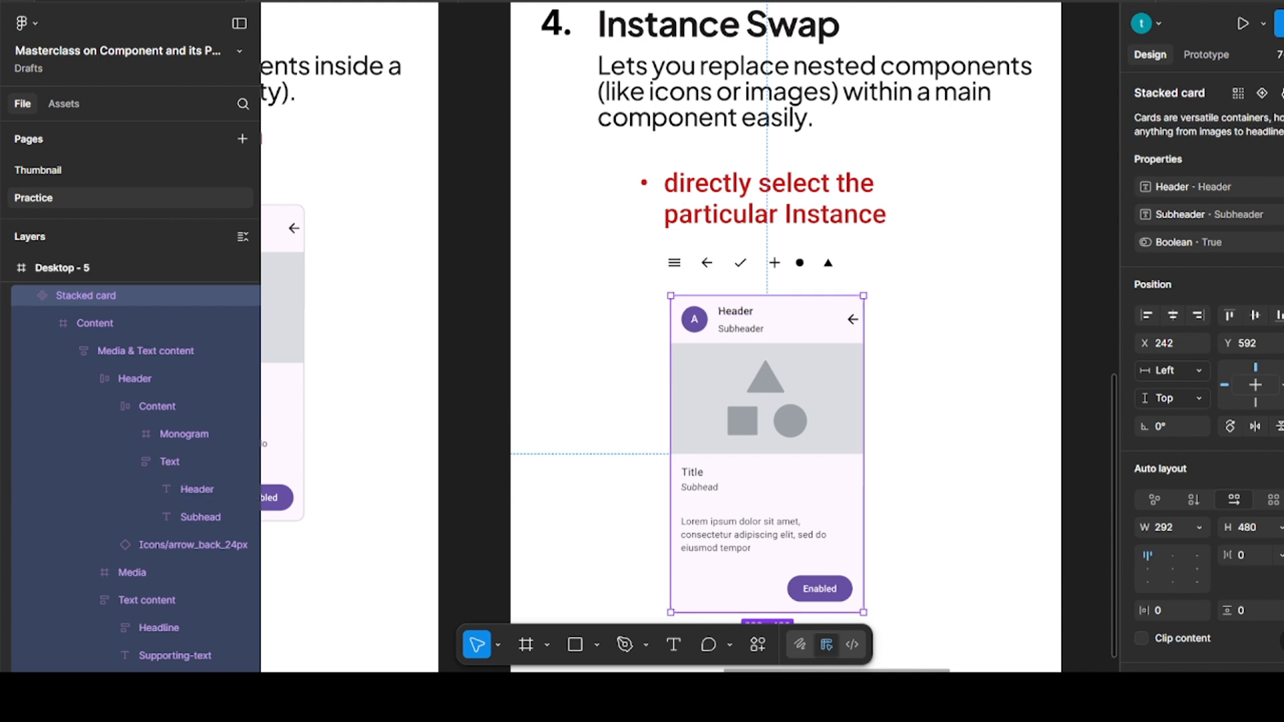
left_click(1274, 159)
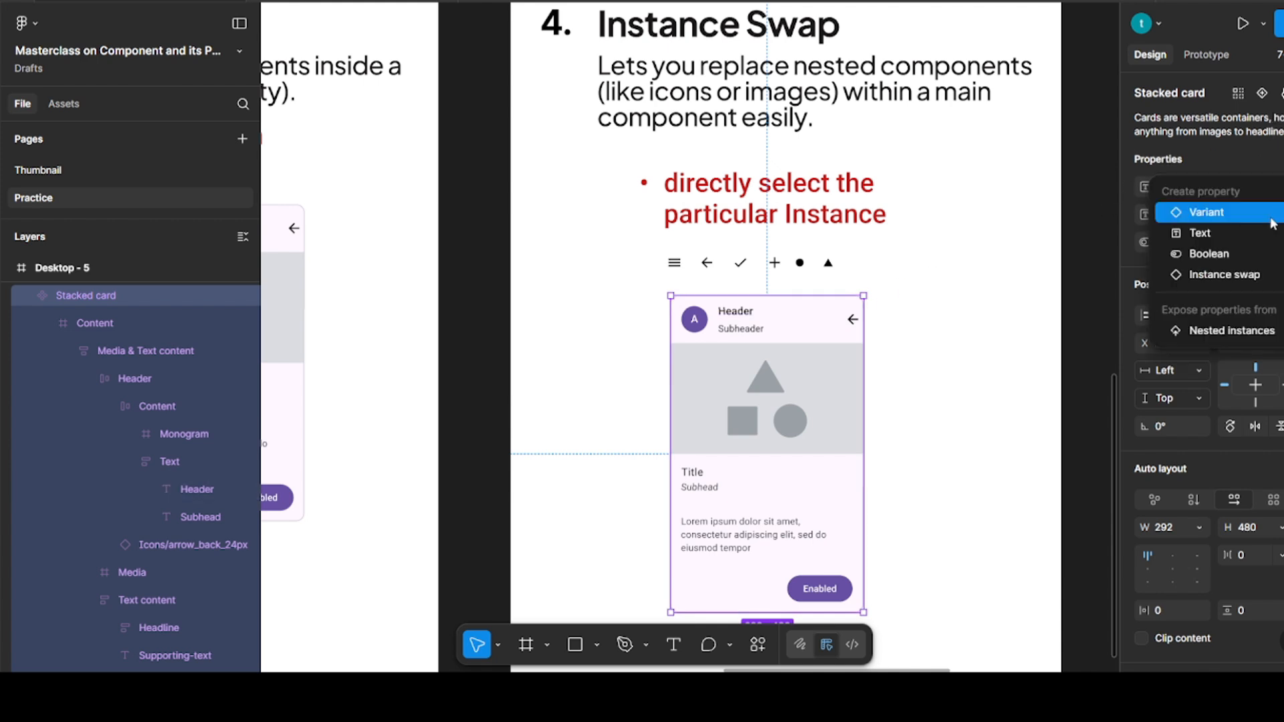
left_click(1244, 275)
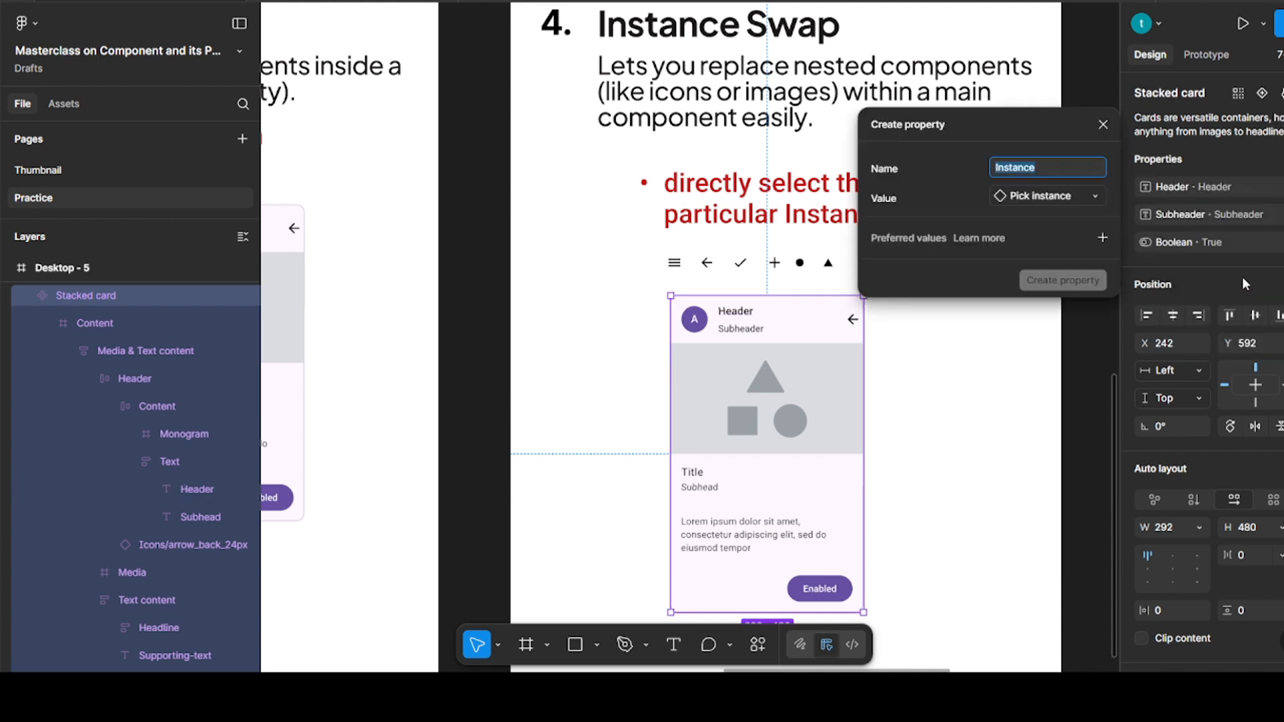
left_click(1103, 239)
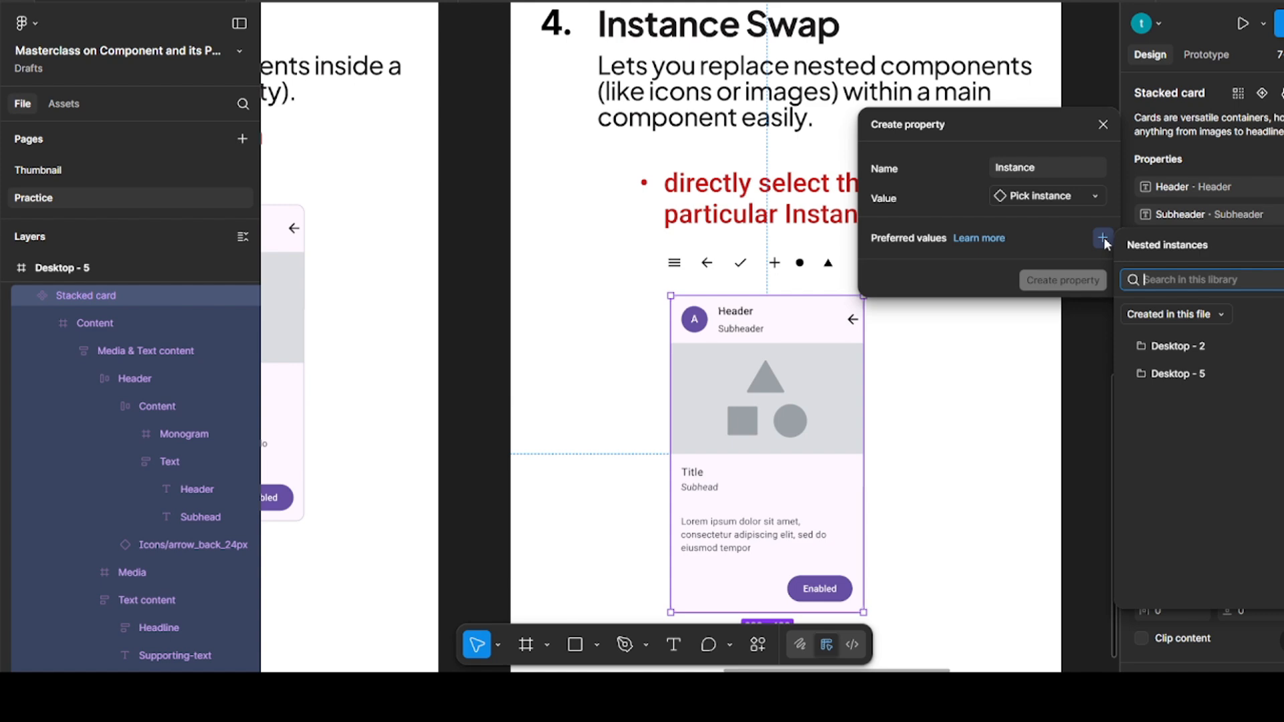
left_click(1103, 125)
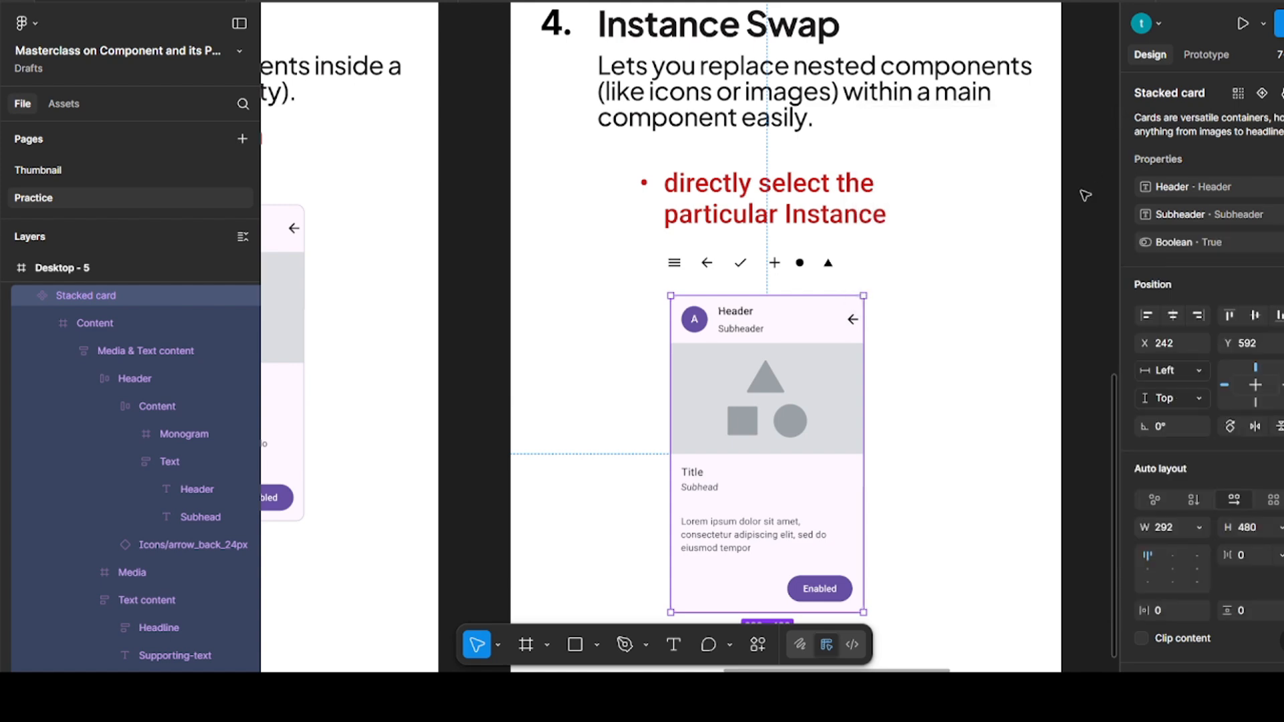
Create an instance swap property named Instance from the arrow icon in the card's header, with all instances in the Icons group as preferred values
left_click(1009, 276)
left_click(852, 321)
double_click(853, 322)
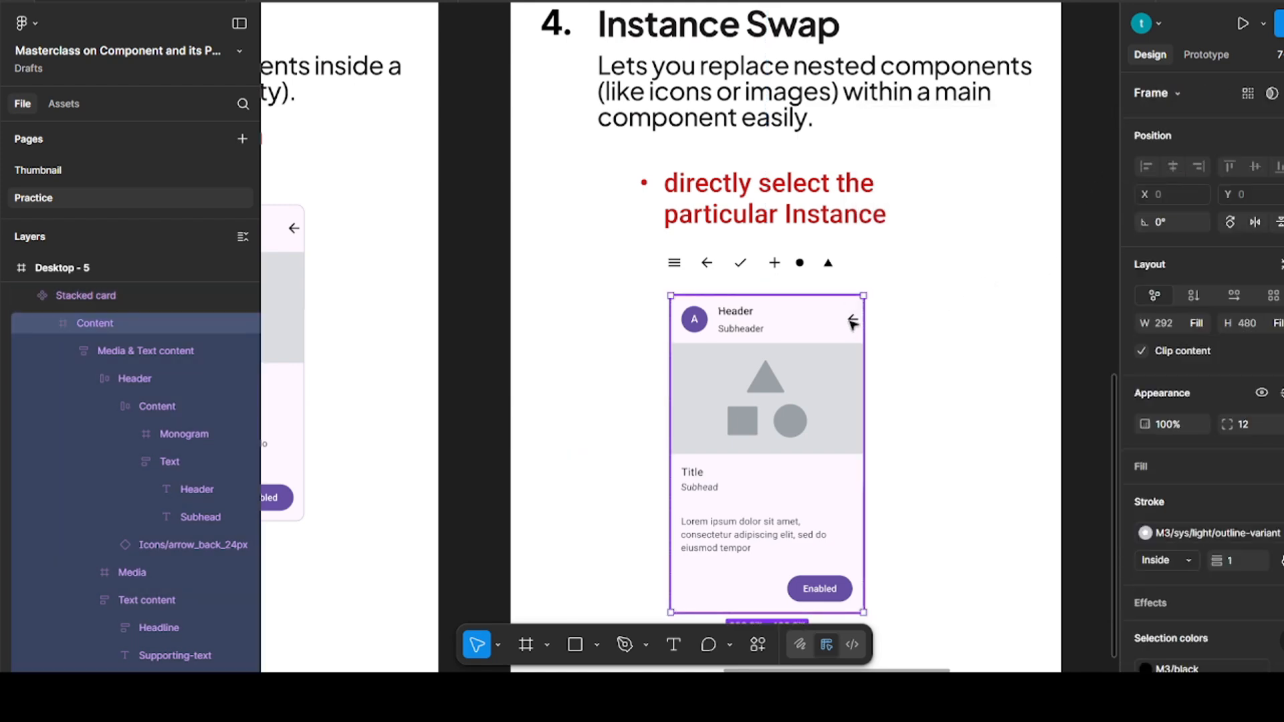
double_click(853, 321)
double_click(853, 322)
double_click(853, 320)
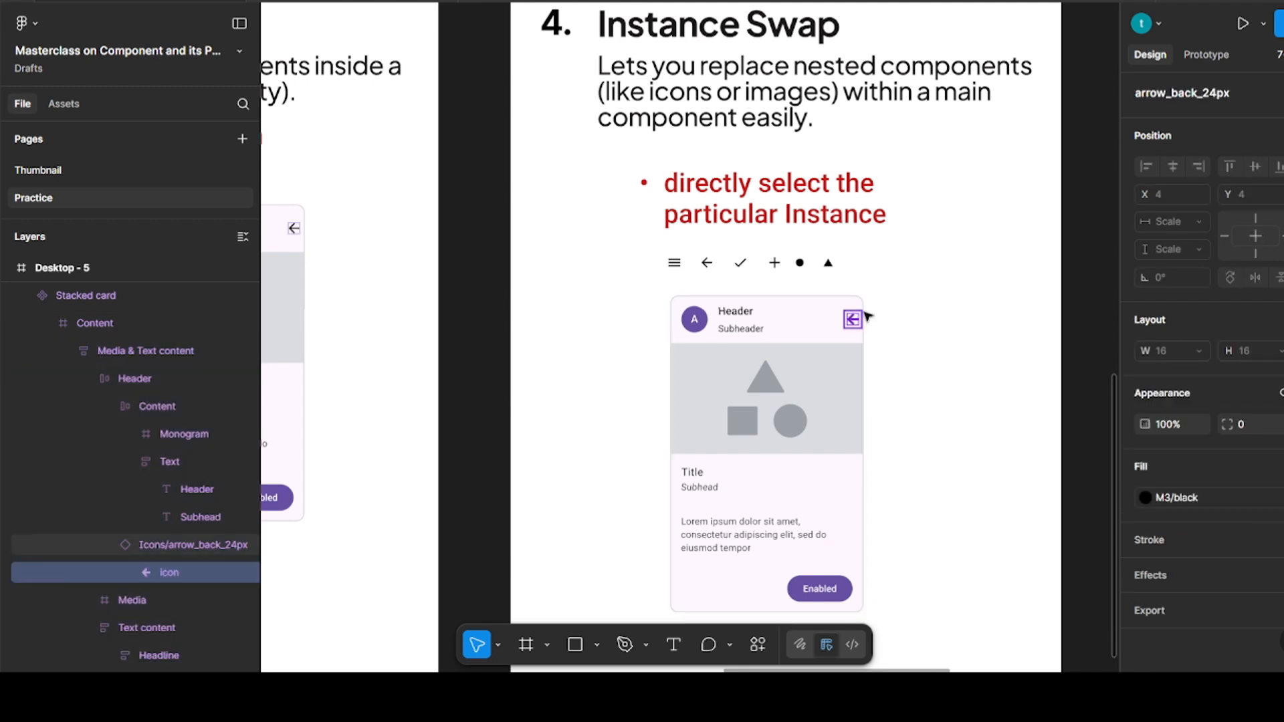
key("Escape")
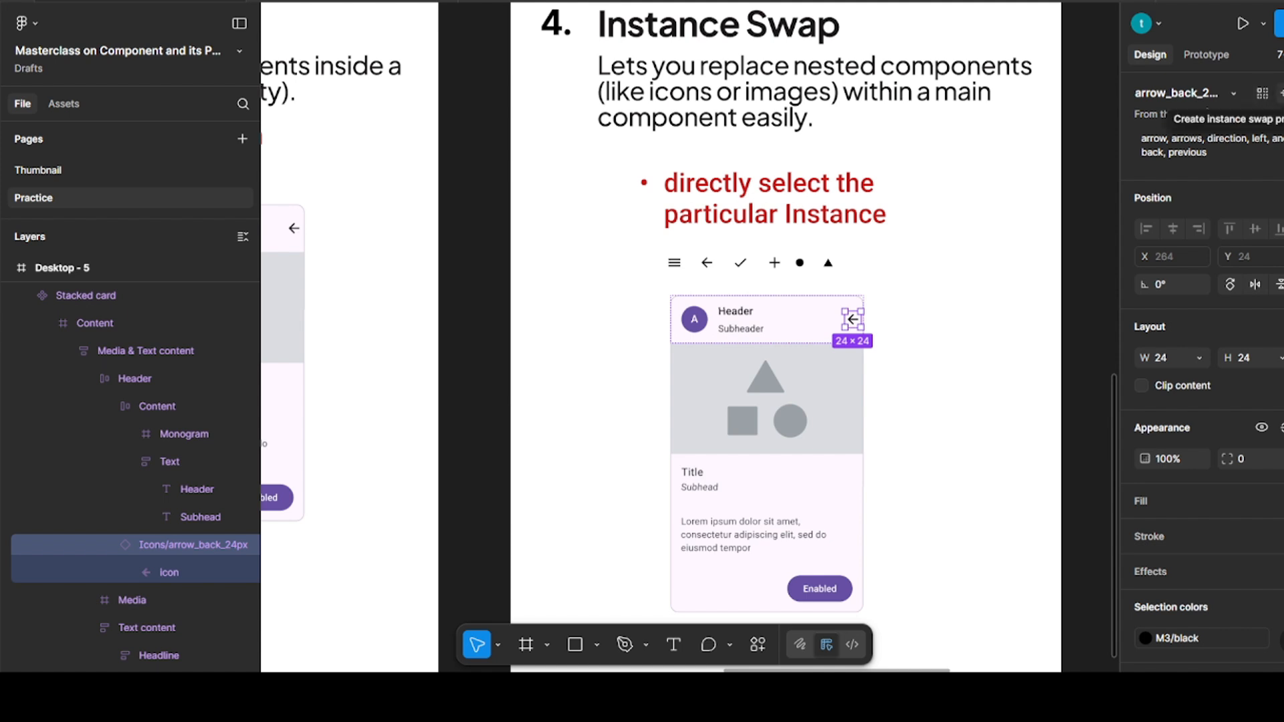
left_click(1279, 93)
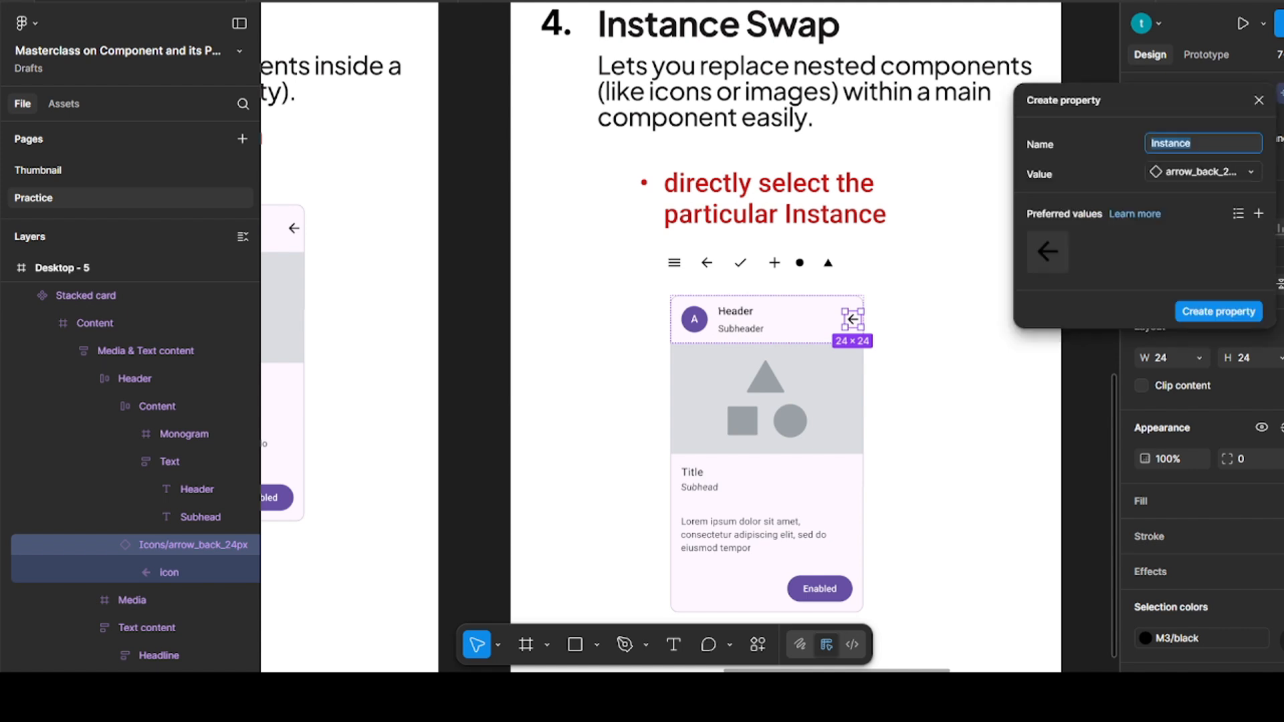
left_click(1263, 214)
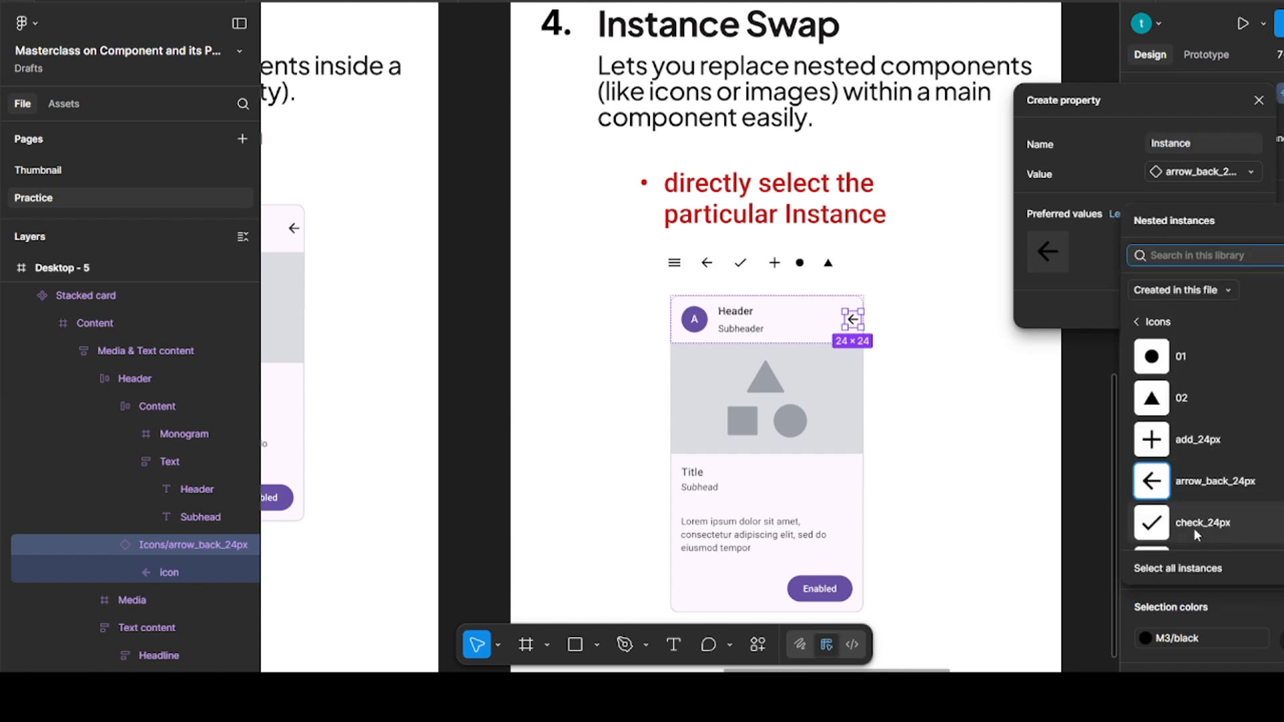
left_click(1179, 568)
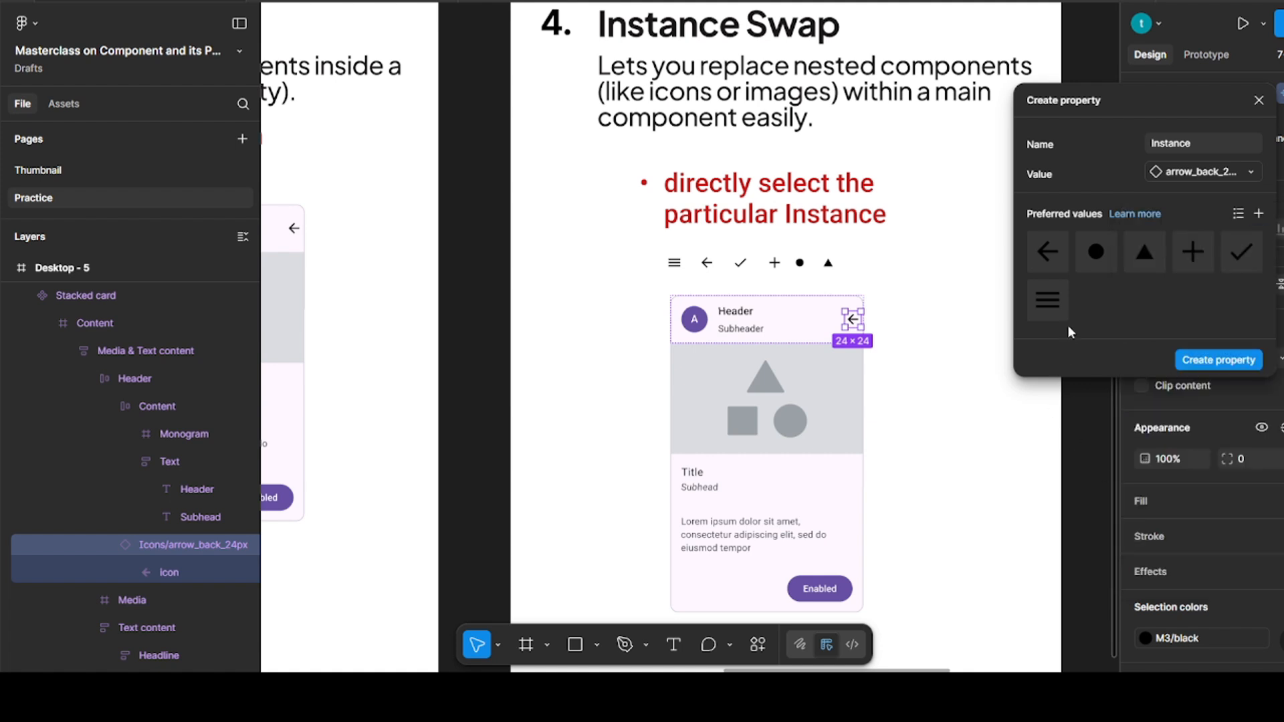
left_click(1218, 361)
left_click(975, 416)
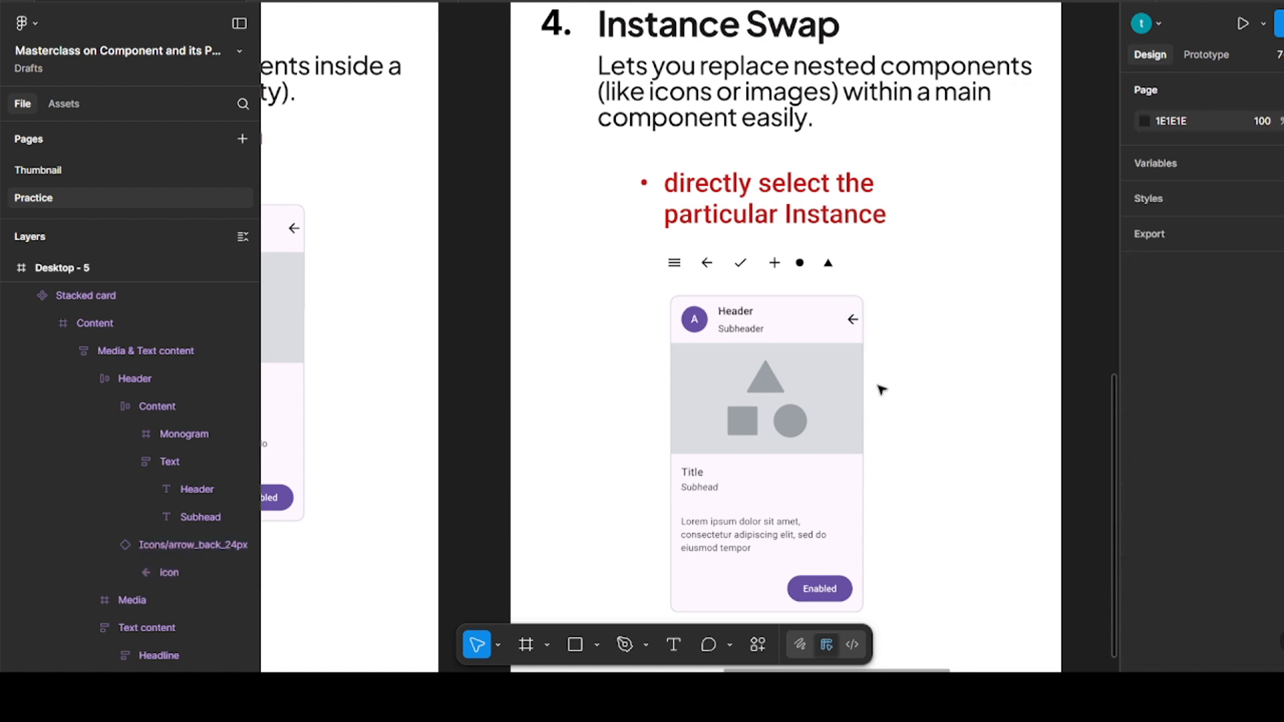
Place an instance of the stacked card beside the main component at X 400, Y 602 and set its Instance property to Icons/02
left_click_drag(753, 391, 893, 394)
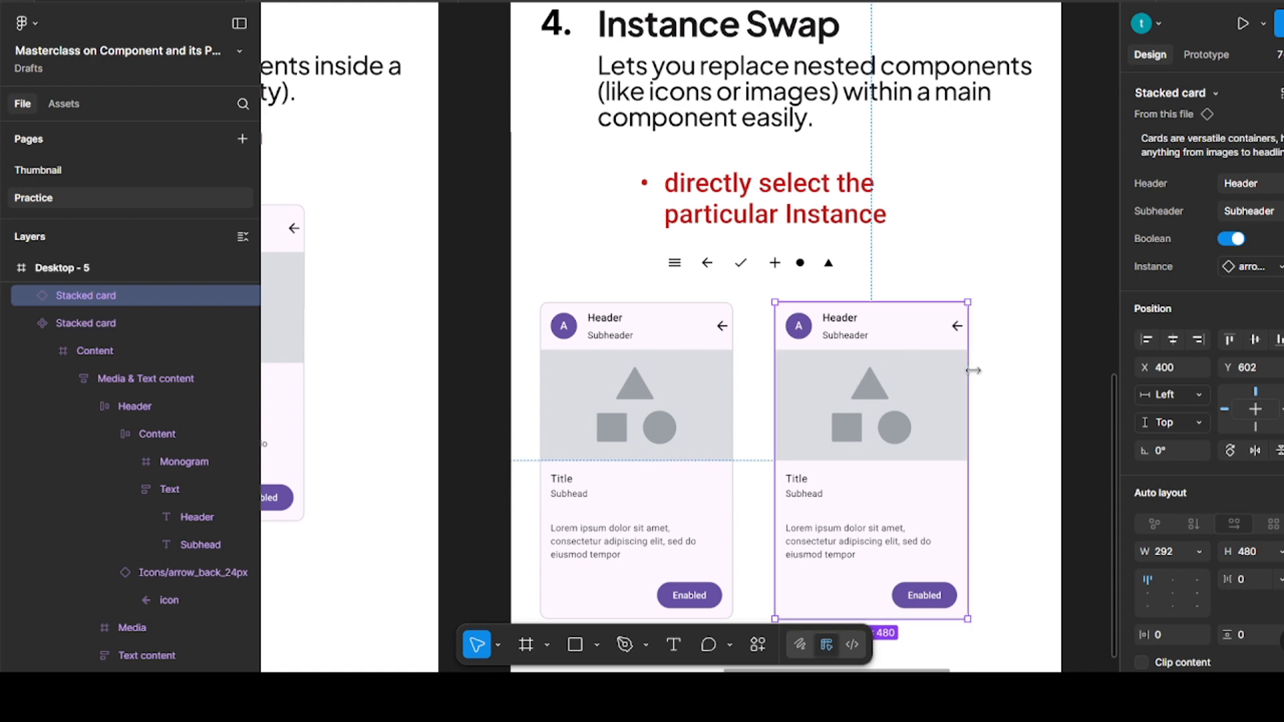
left_click(1246, 267)
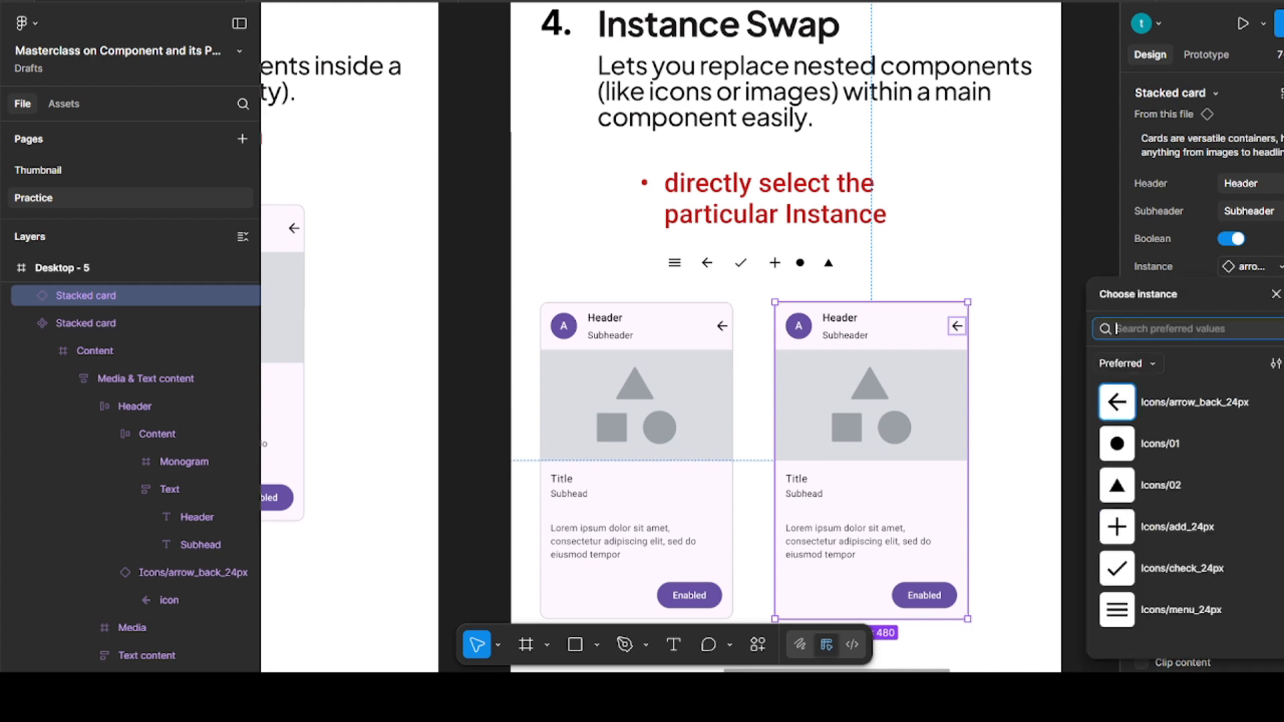
left_click(1166, 484)
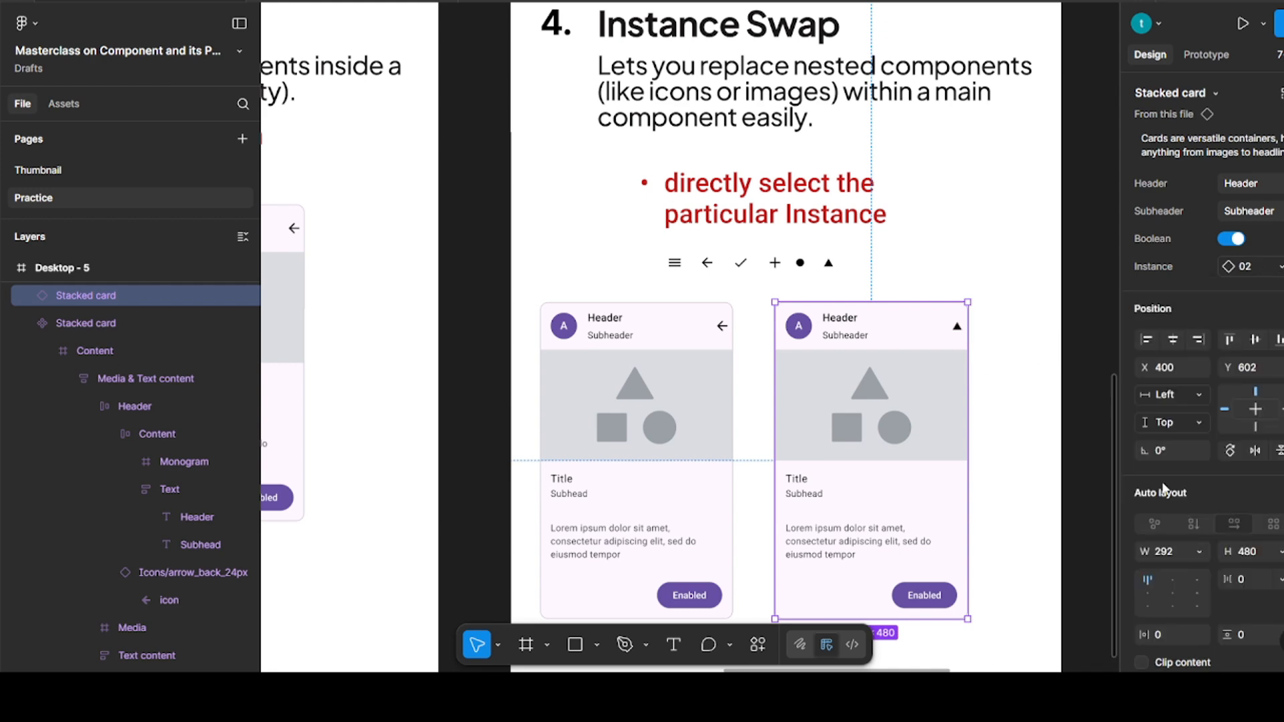
Set the Desktop - 5 card instance's Instance property to Icons/check_24px
left_click(1243, 267)
left_click(1195, 569)
left_click(1061, 473)
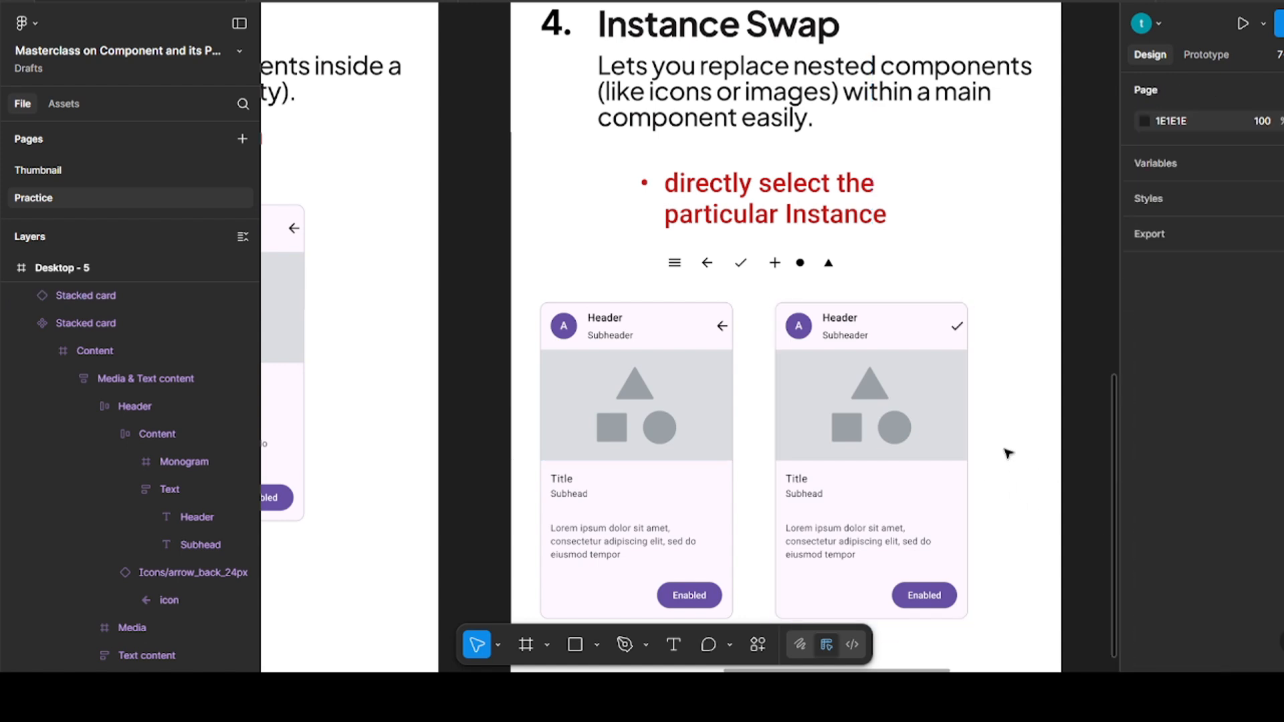
Move the main stacked card component from Desktop - 5 into Desktop - 6 below the bullet list, at X 100, Y 673
scroll(946, 424, "right", 8)
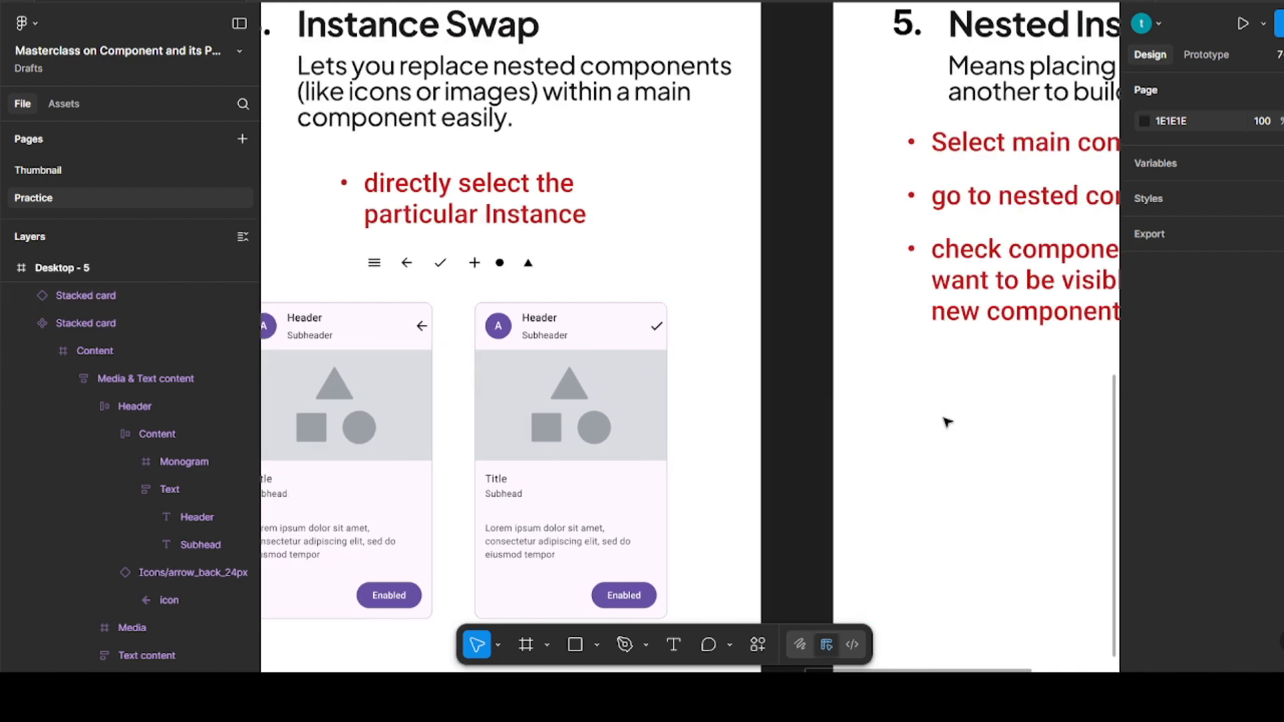
scroll(946, 423, "right", 2)
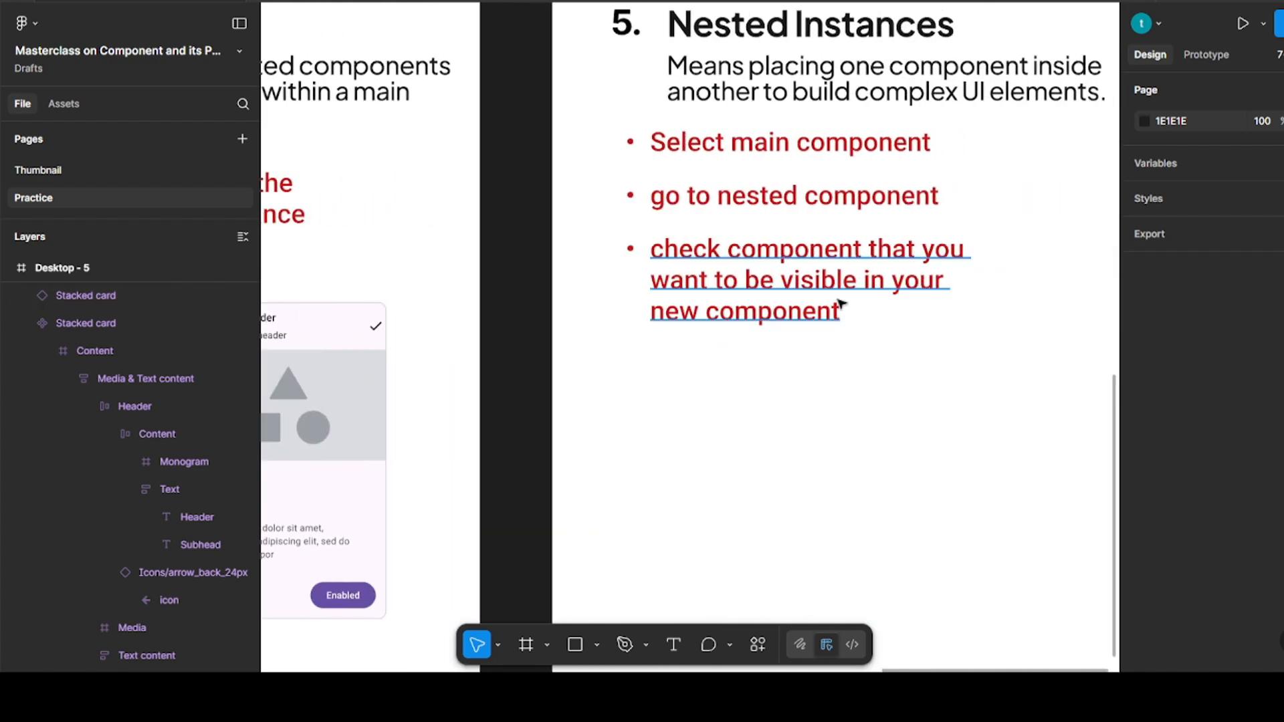
scroll(842, 302, "down", 3)
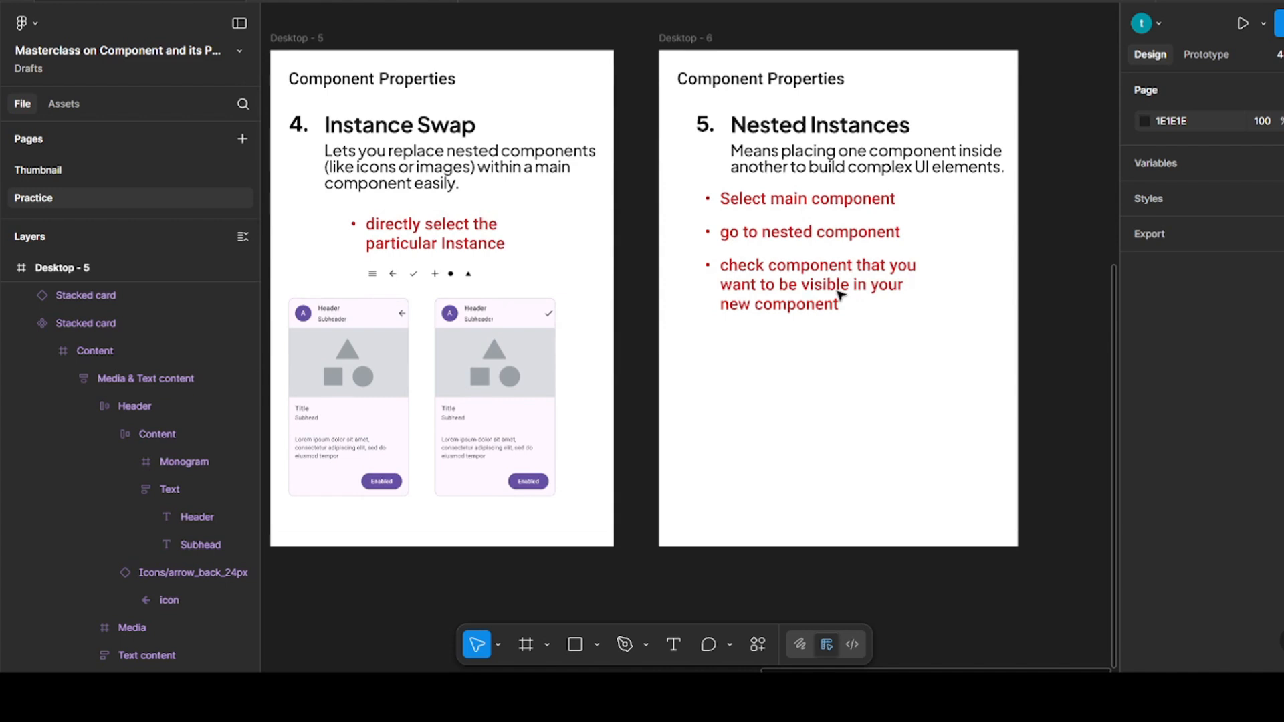
left_click_drag(402, 374, 928, 376)
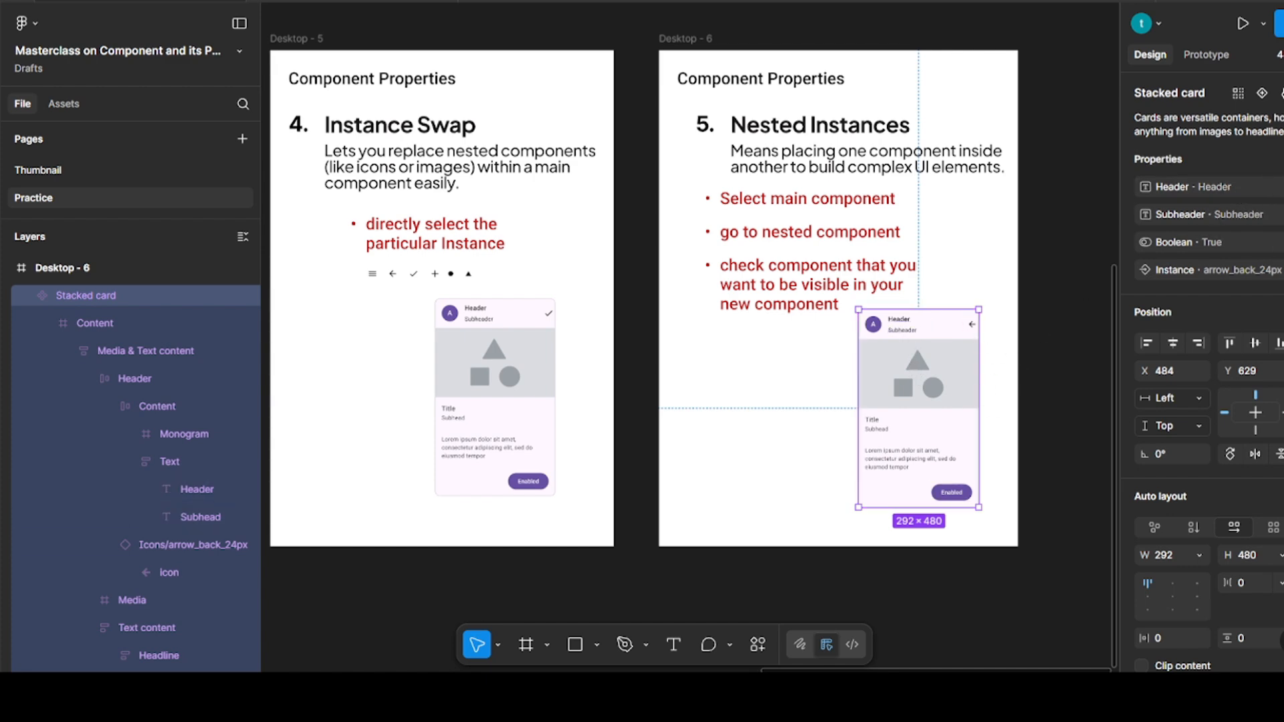
left_click_drag(925, 355, 765, 373)
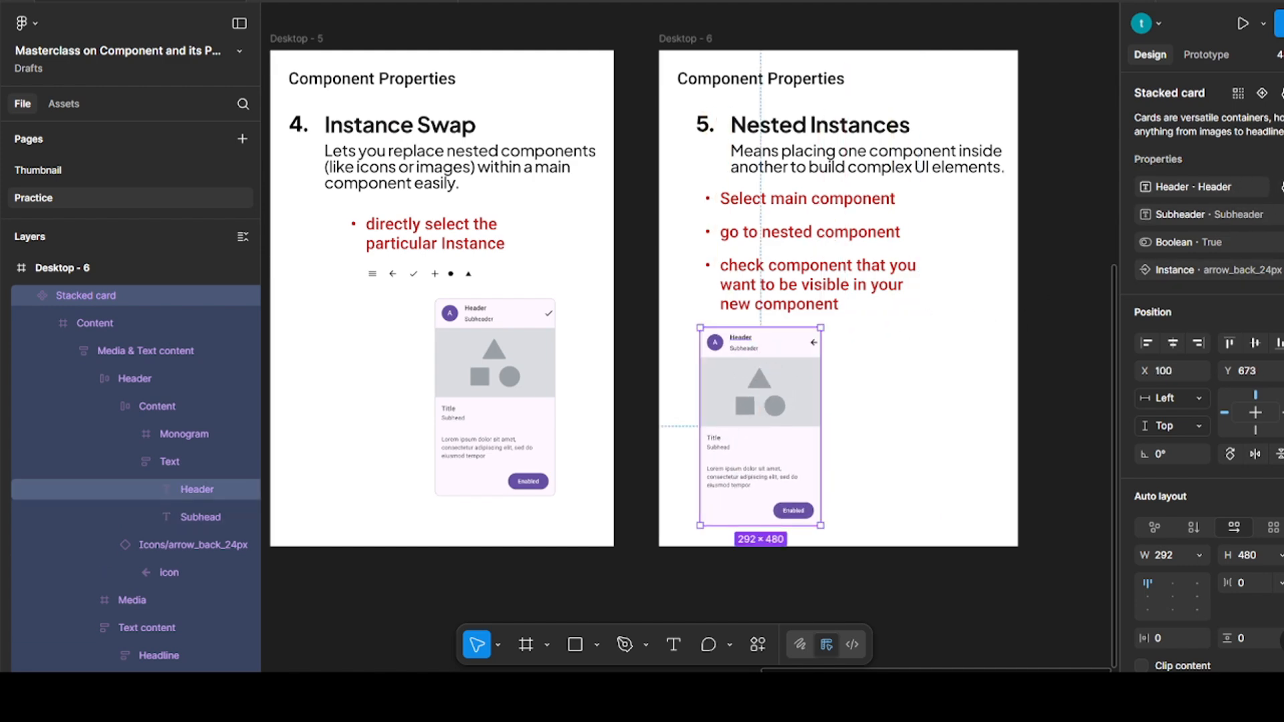
Expose the nested Primary action instance's properties on the main stacked card component
left_click(1283, 159)
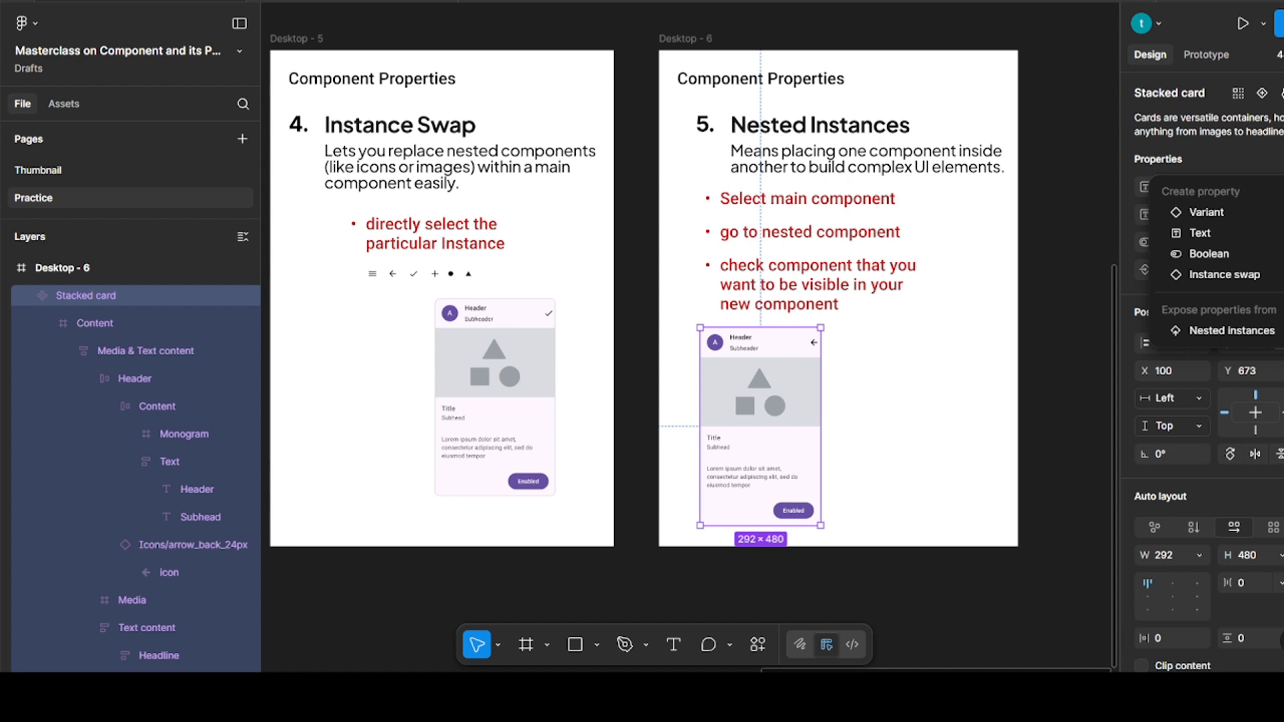
left_click(1244, 335)
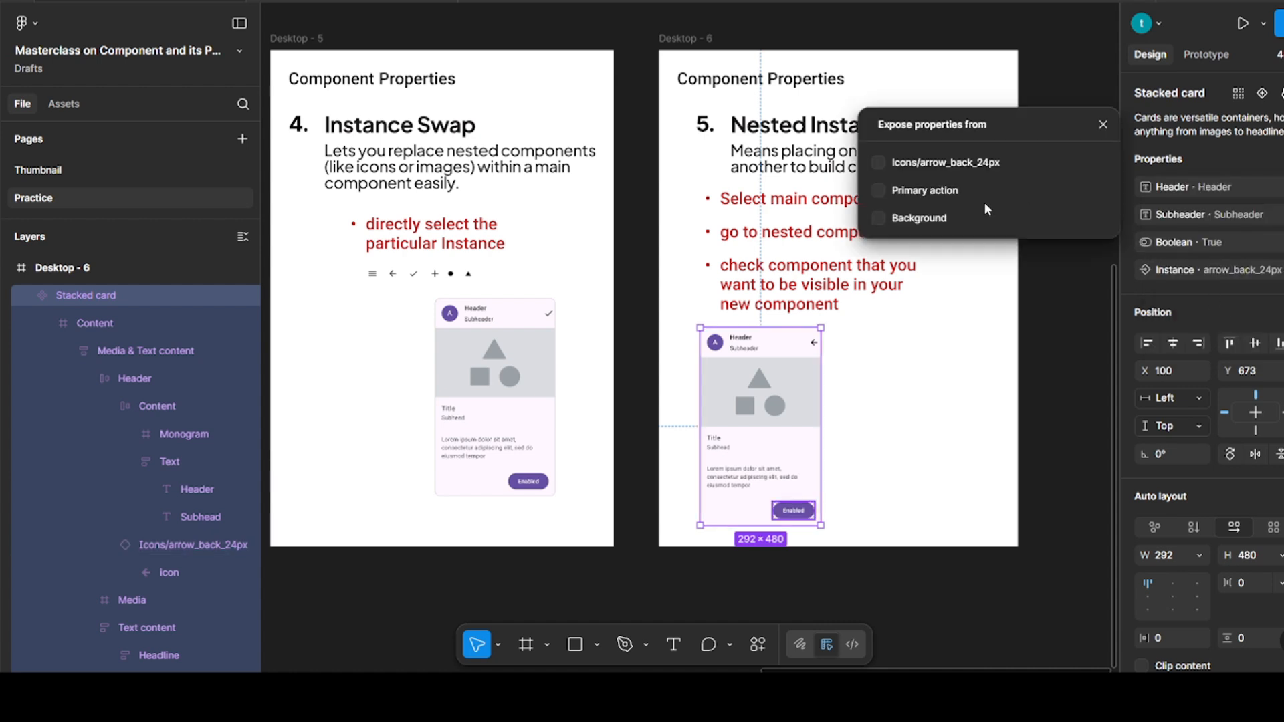
left_click(876, 190)
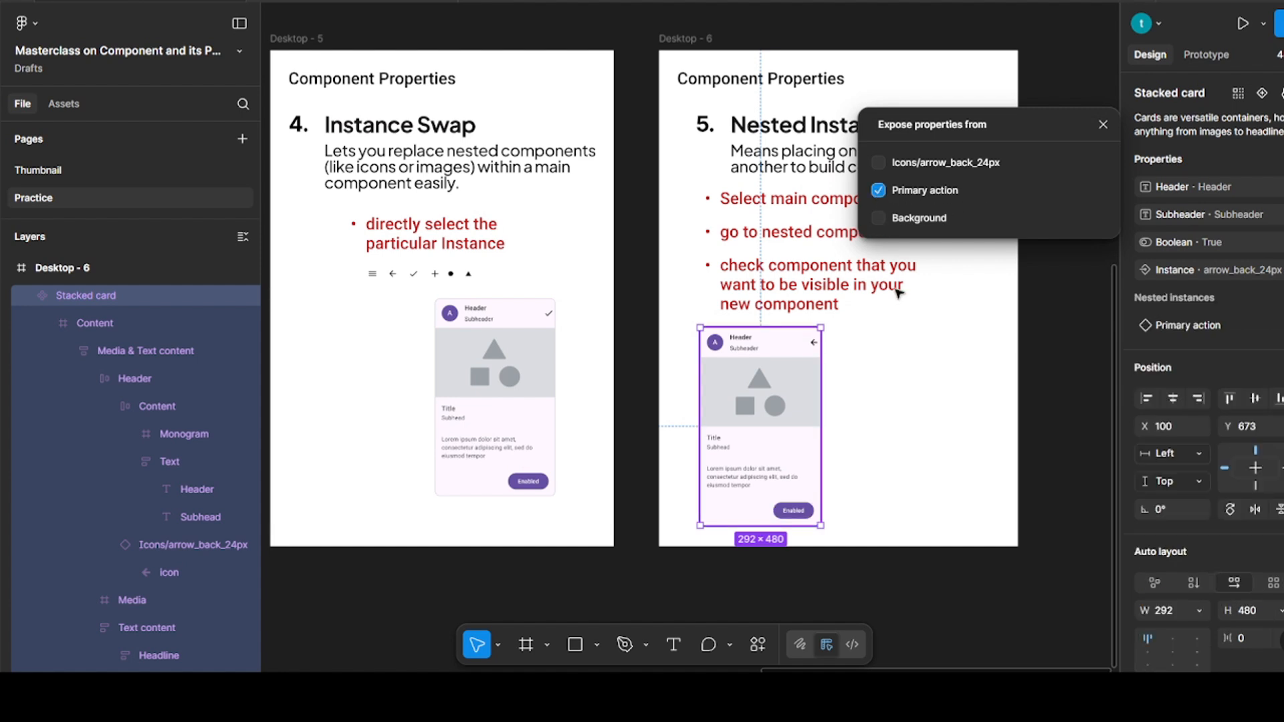
left_click(900, 450)
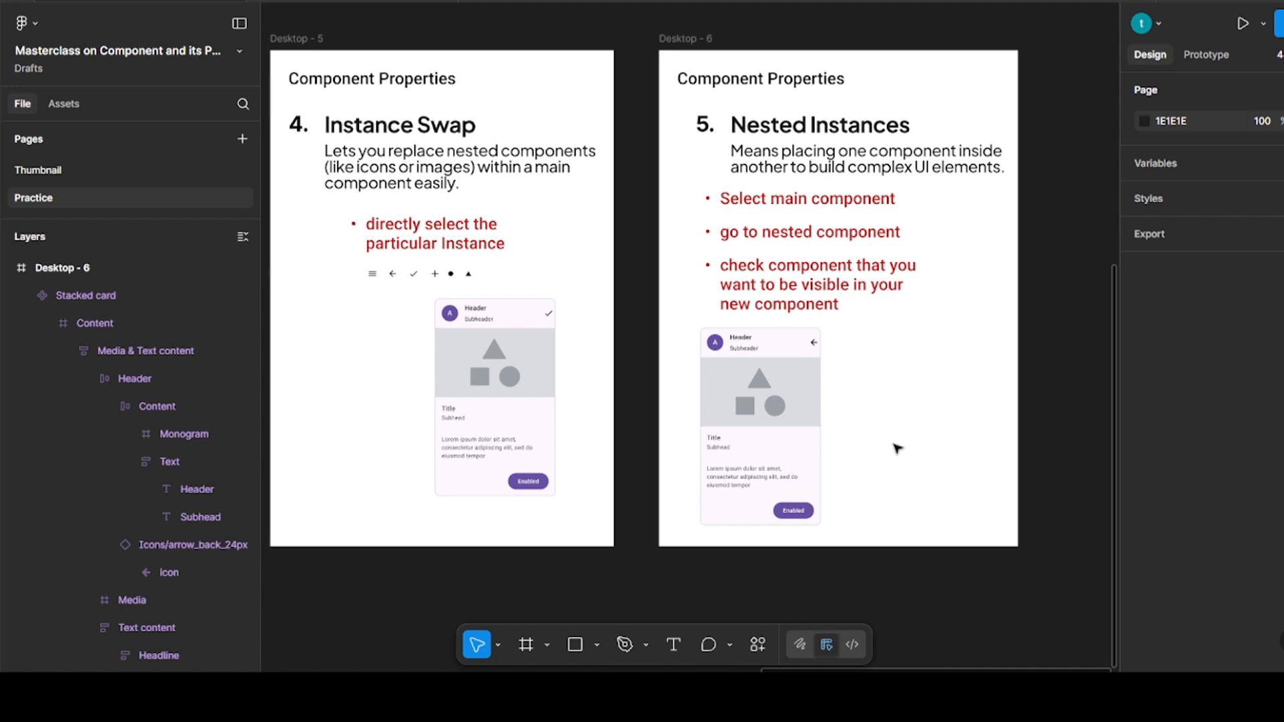
Place an instance of the stacked card beside the main component in Desktop - 6, at X 436, Y 673
left_click(765, 417)
left_click_drag(764, 416, 902, 415)
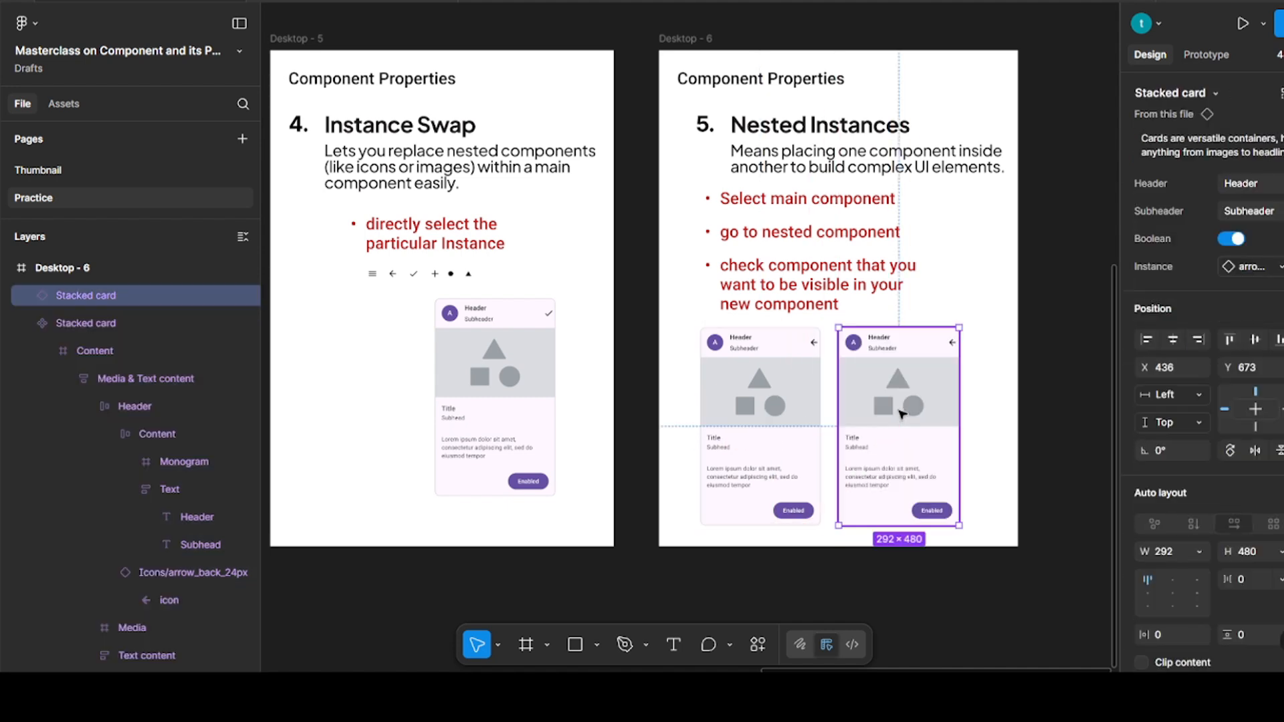
left_click(1009, 411)
left_click(900, 416)
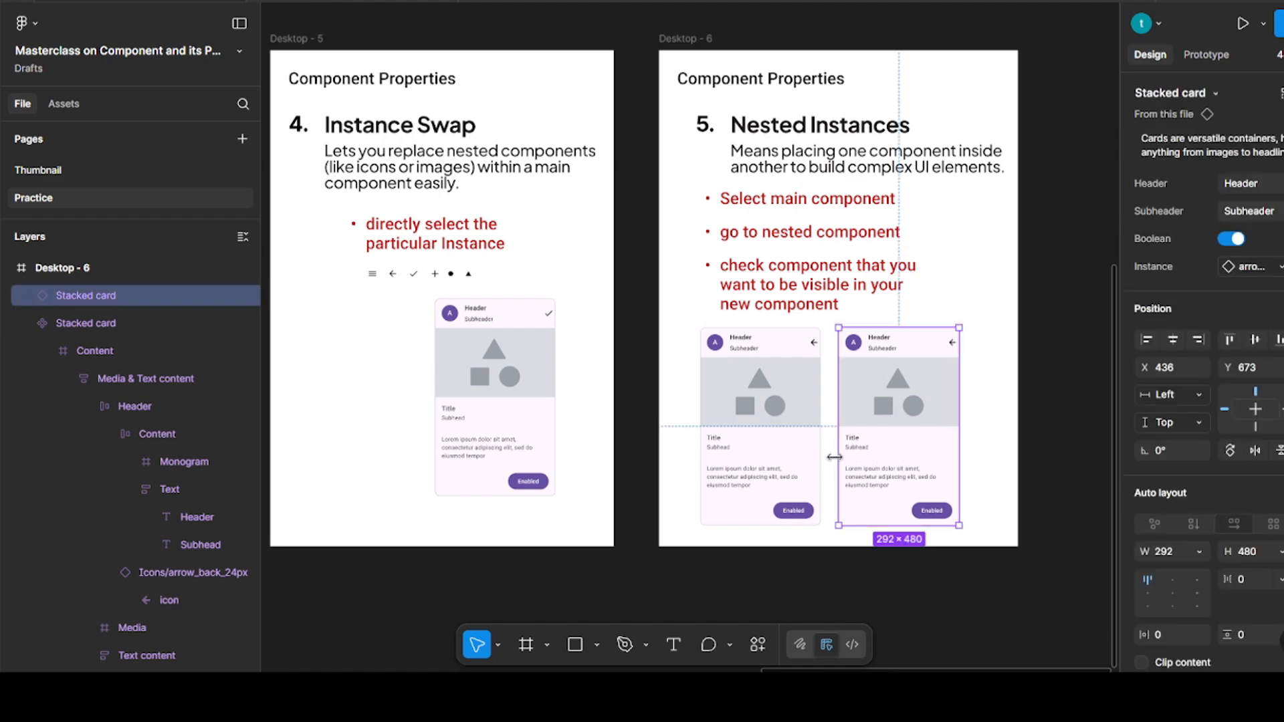
Create a text property named Button with the value Enabled on the Primary action component set in Desktop - 2
scroll(863, 458, "left", 20)
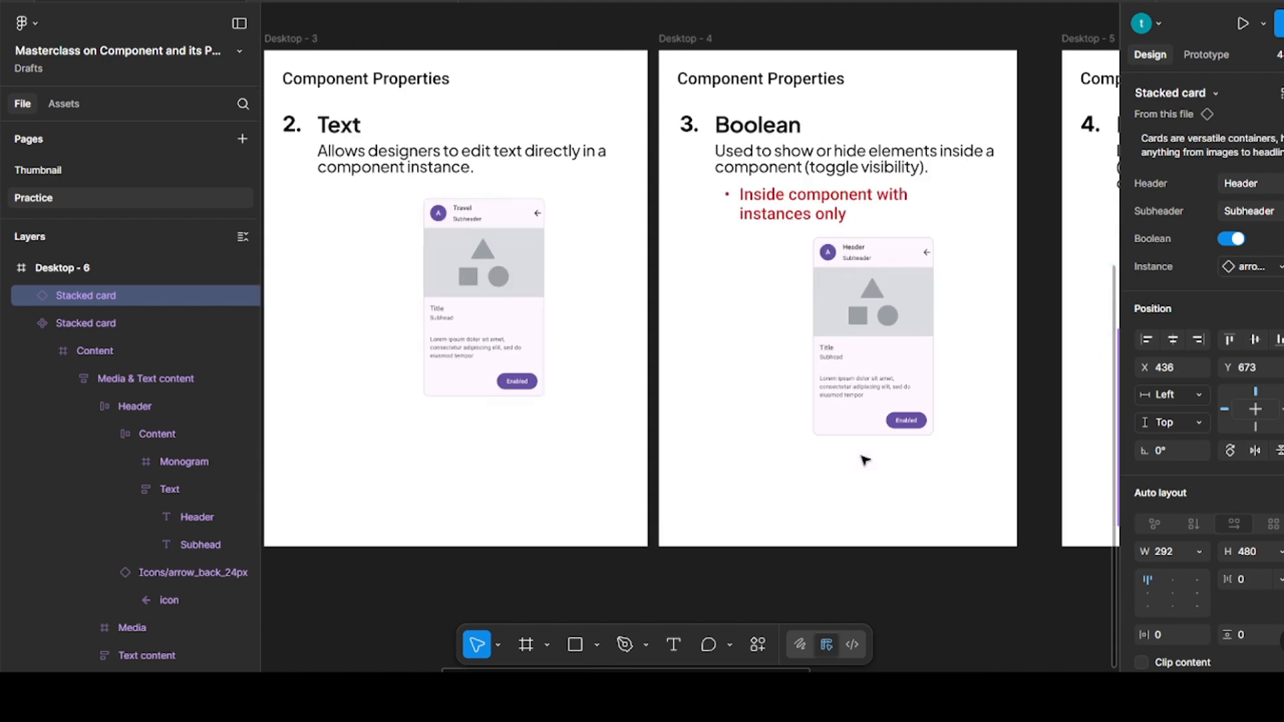
scroll(752, 304, "up", 5)
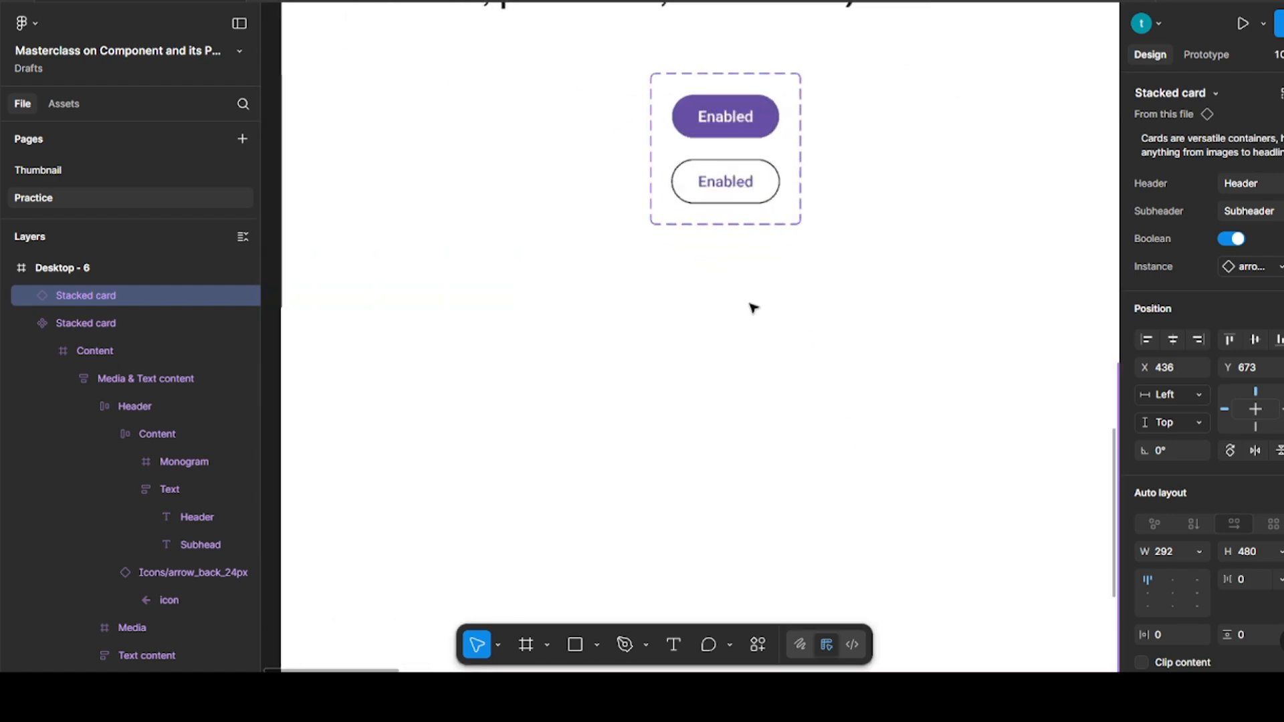
scroll(751, 314, "up", 5)
scroll(754, 493, "down", 3)
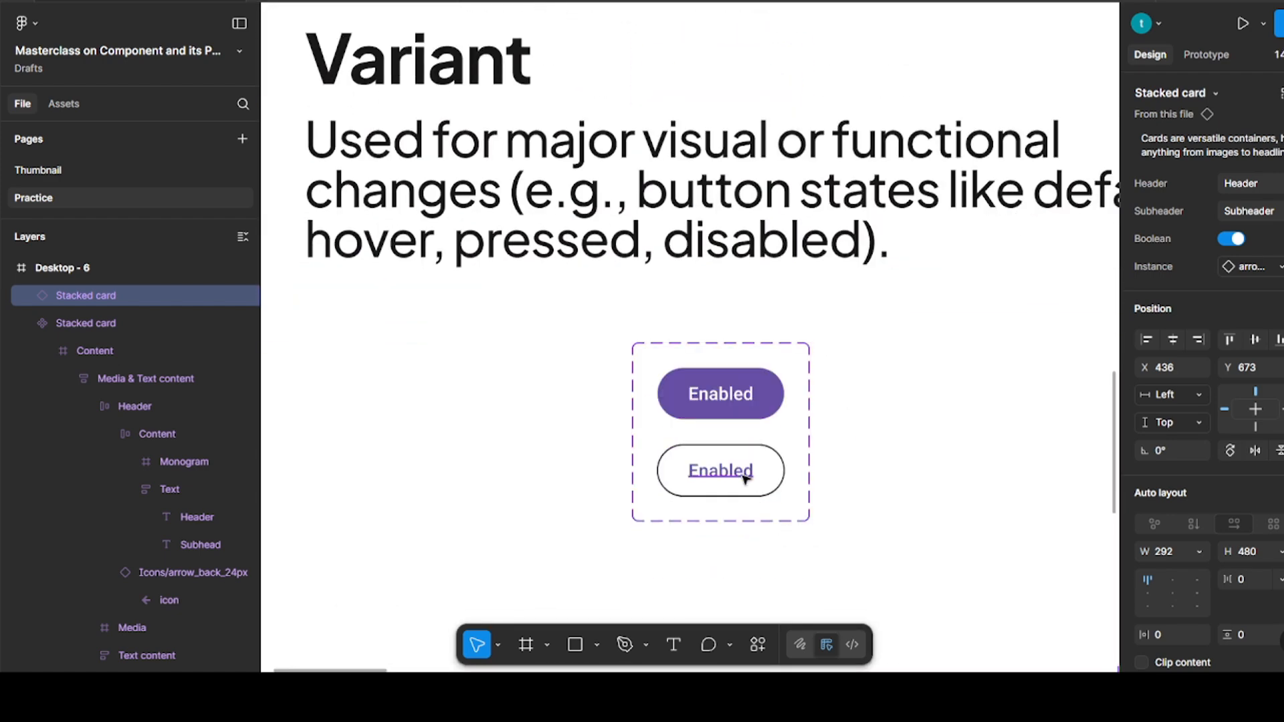
left_click(744, 477, "ctrl")
left_click(731, 406, "ctrl+shift")
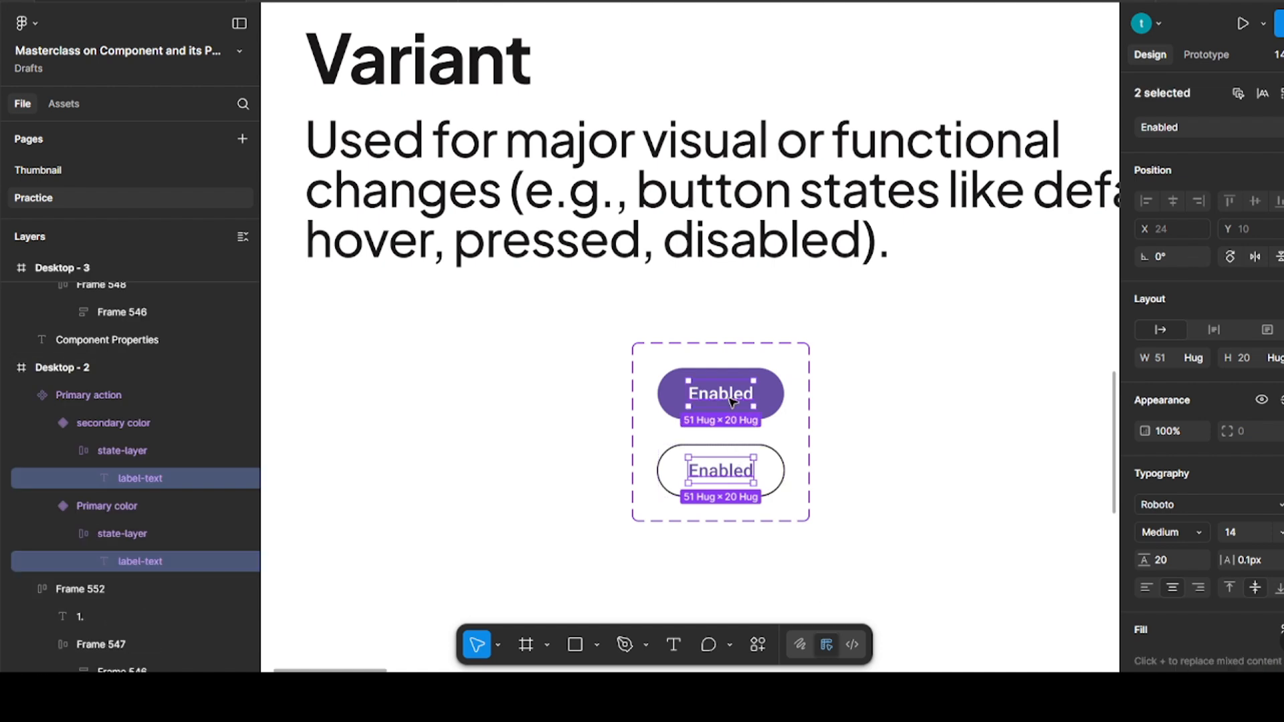
left_click(873, 366)
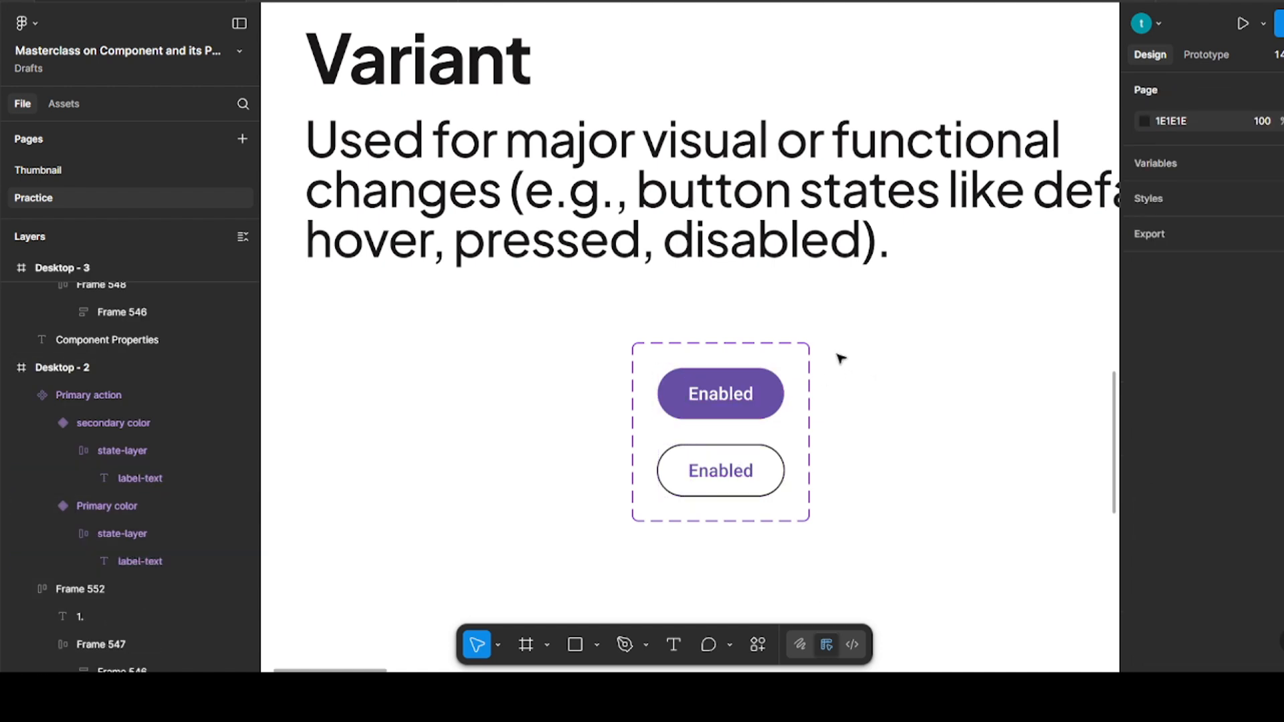
left_click(793, 347)
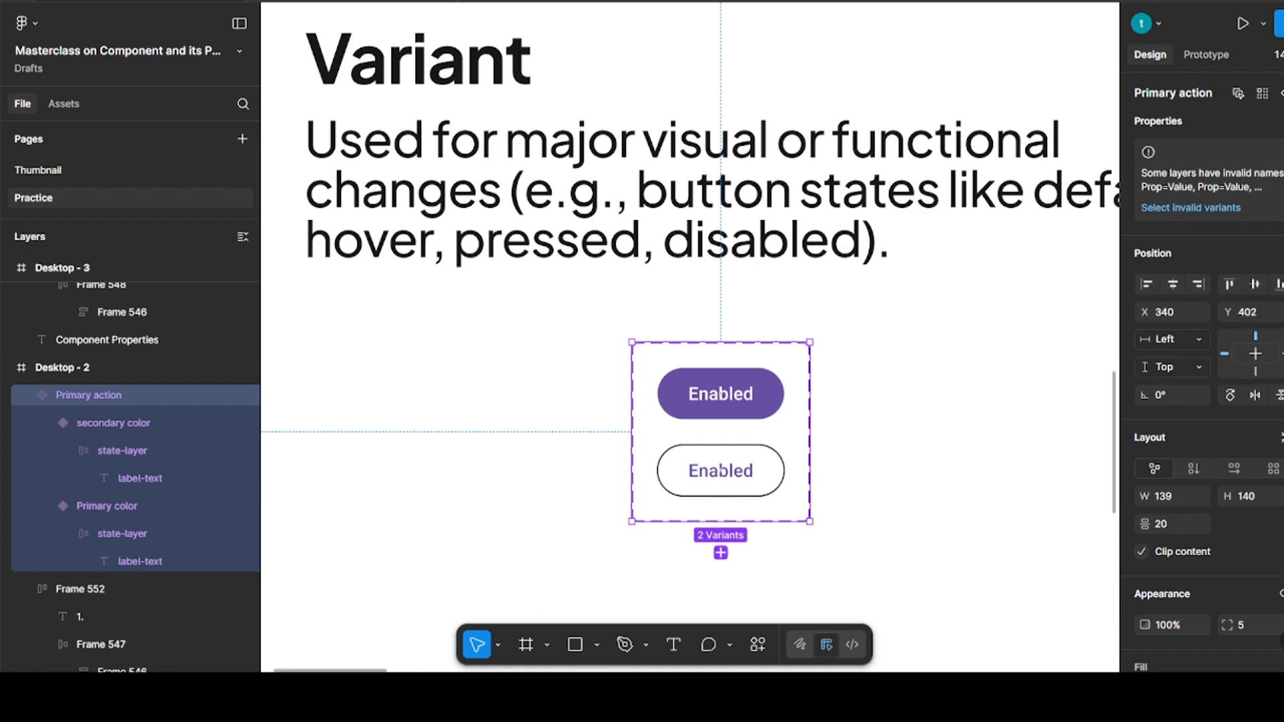
left_click(1276, 121)
left_click(1248, 194)
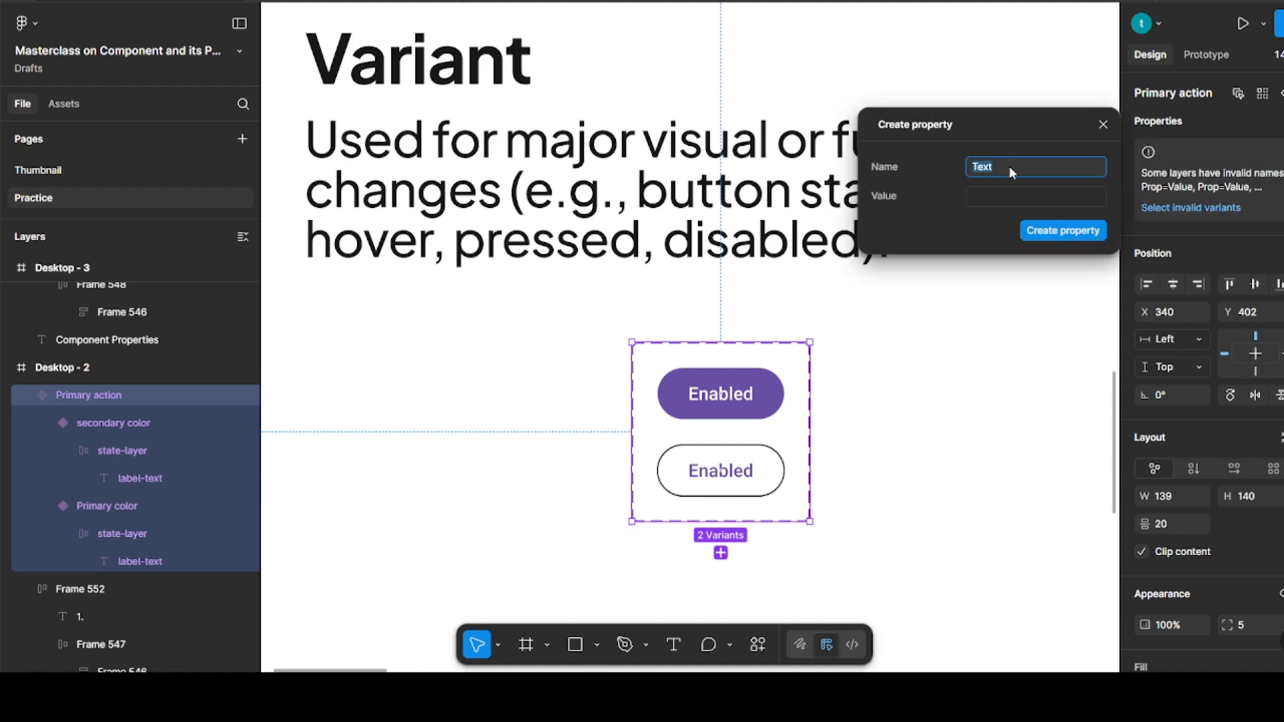
key("BackSpace")
type("Button")
left_click(1000, 191)
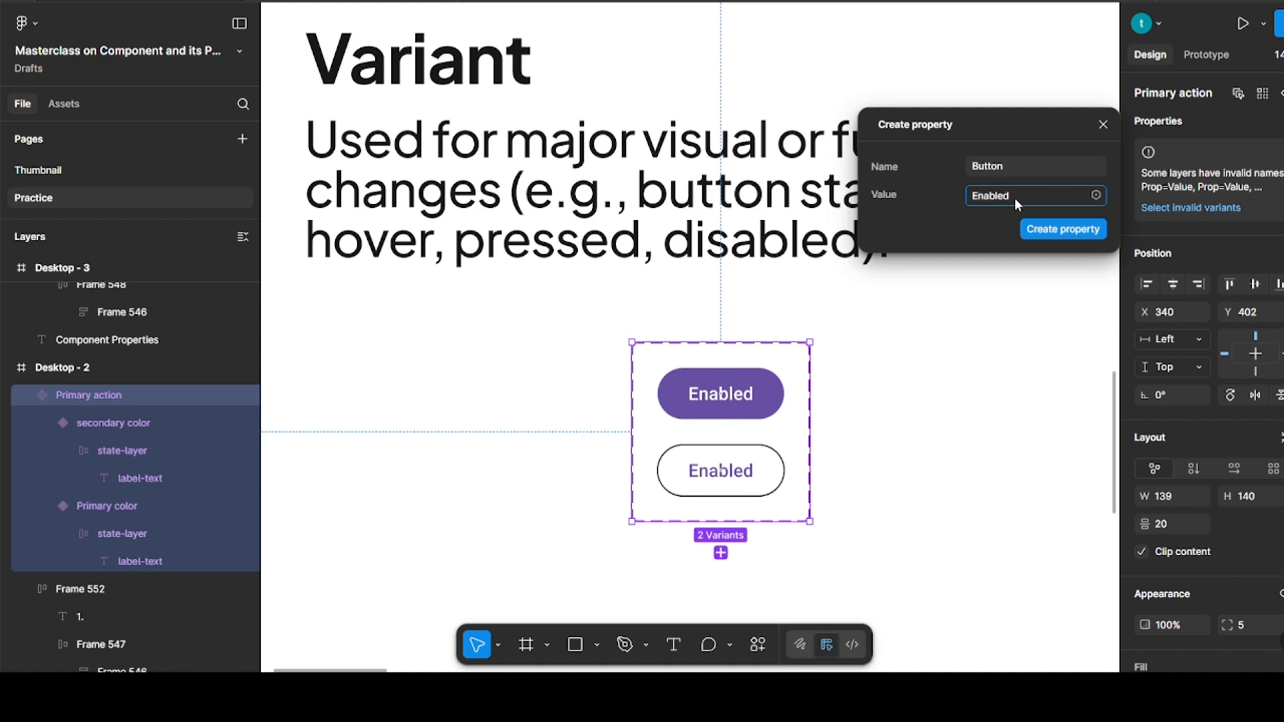
left_click(1053, 230)
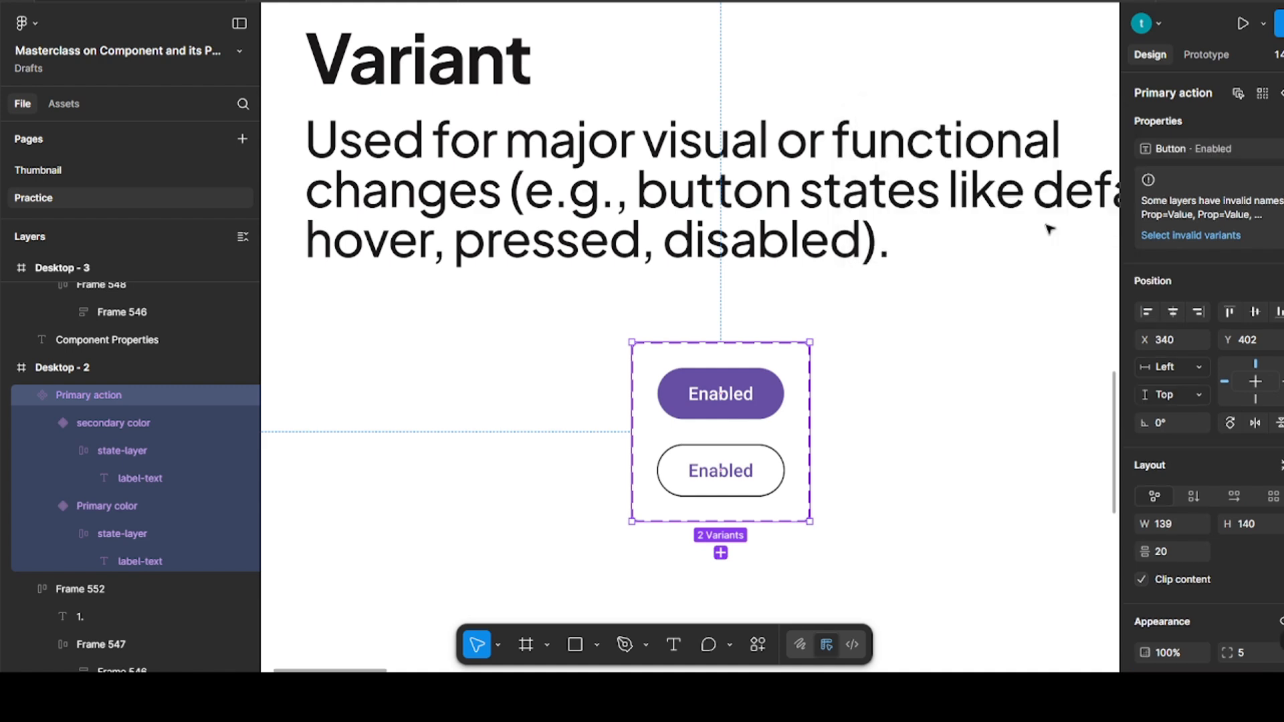
Apply the Button text property to the label texts of both Primary action variants
left_click(948, 370)
left_click(744, 468, "ctrl")
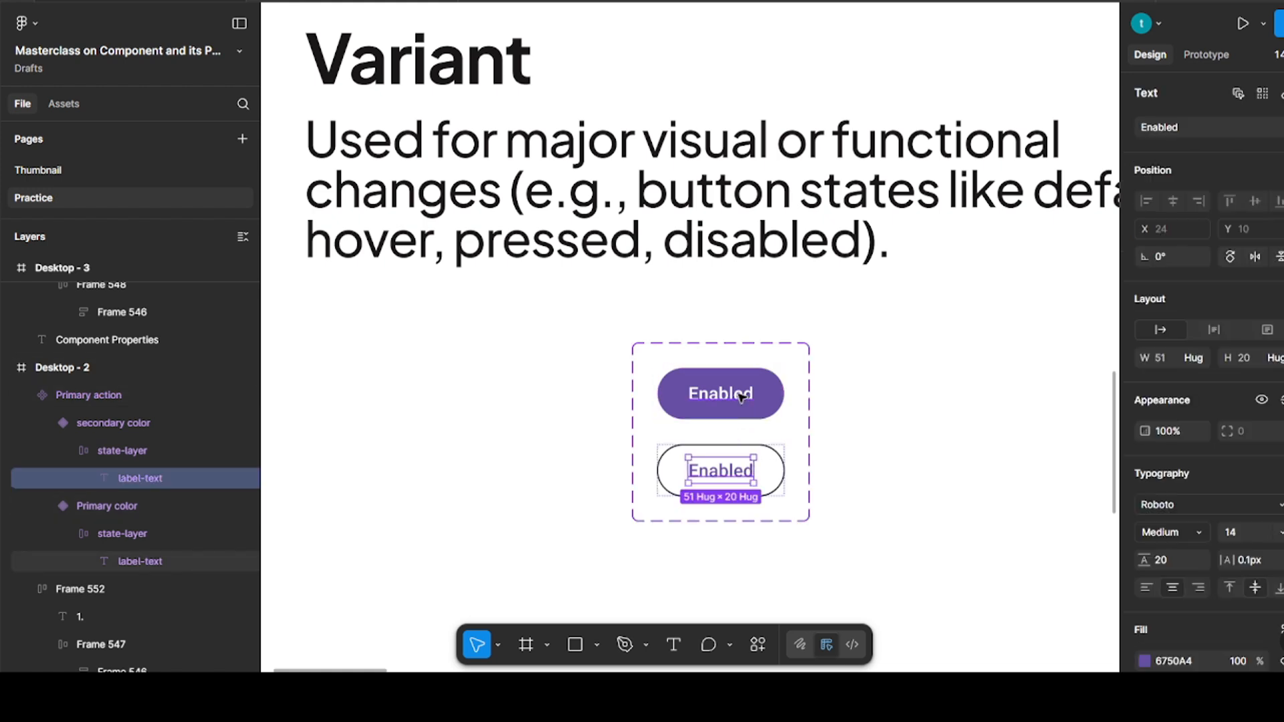
left_click(741, 397, "ctrl+shift")
left_click(1279, 127)
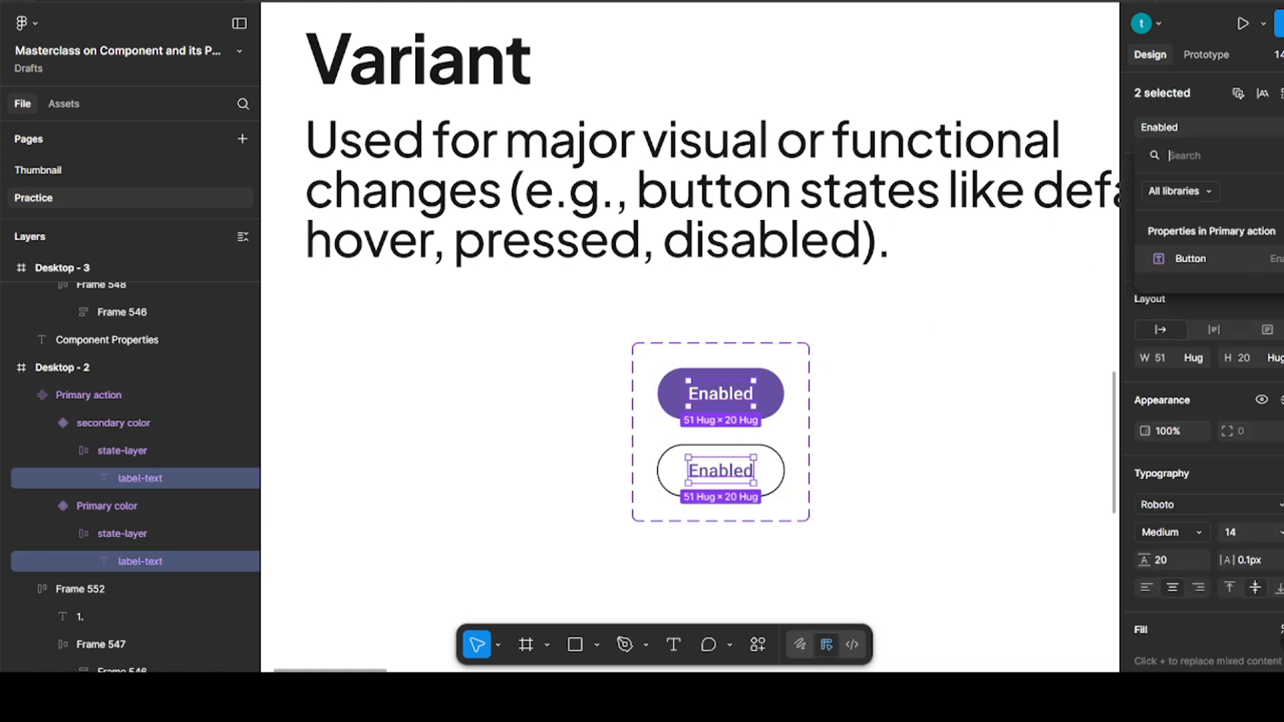
left_click(1213, 258)
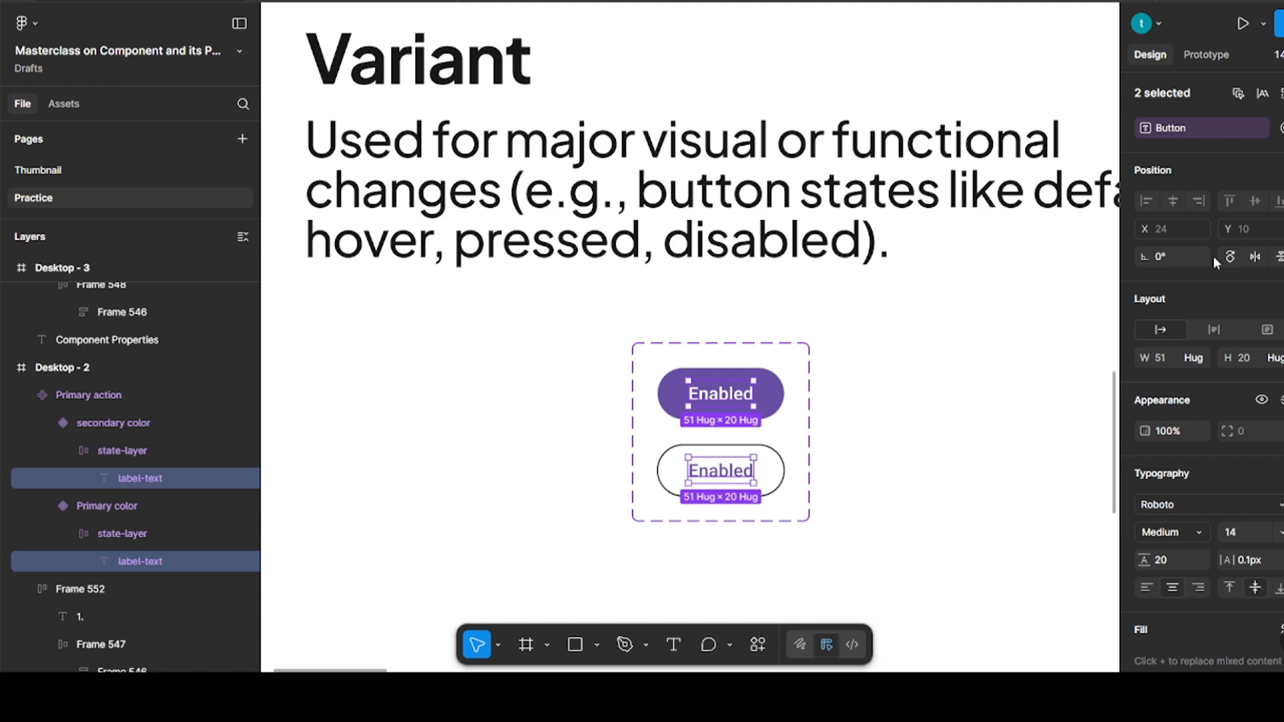
left_click(950, 360)
Select the stacked card instance in Desktop - 6 and examine its nested Primary action properties together with the Nested Instances notes
scroll(843, 387, "right", 6)
scroll(844, 388, "right", 2)
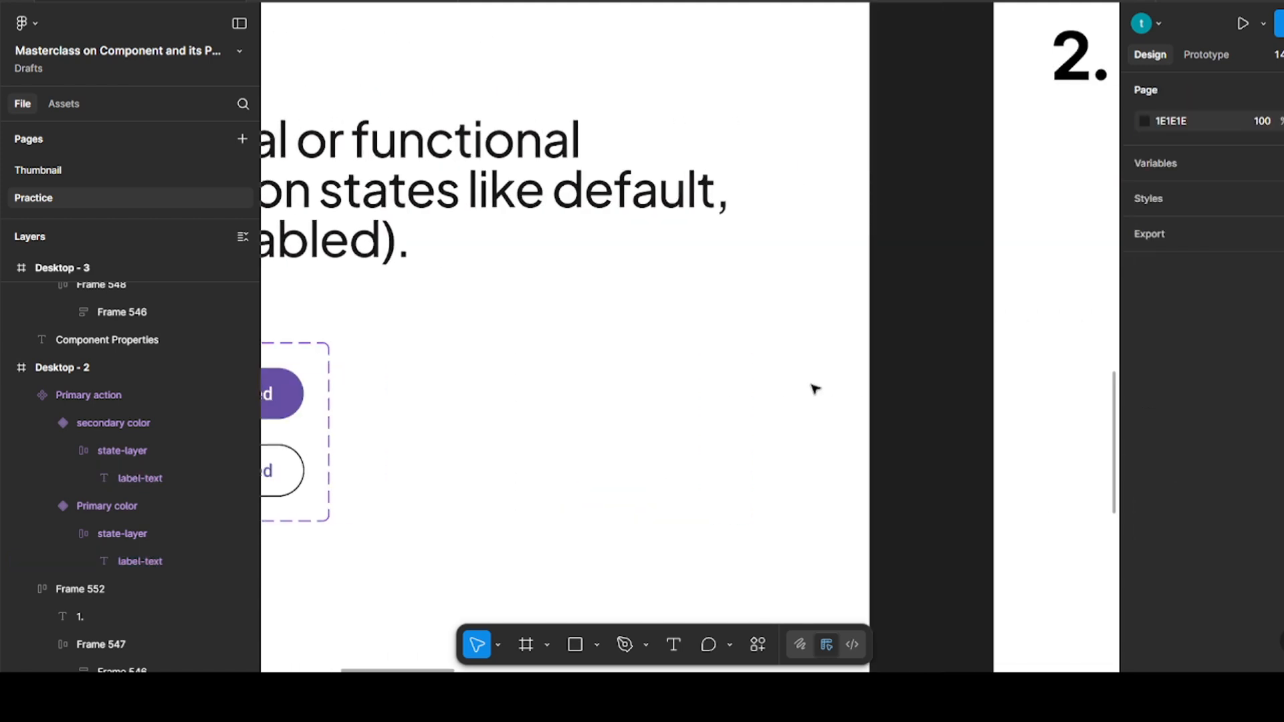
scroll(817, 387, "down", 6)
scroll(816, 388, "right", 6)
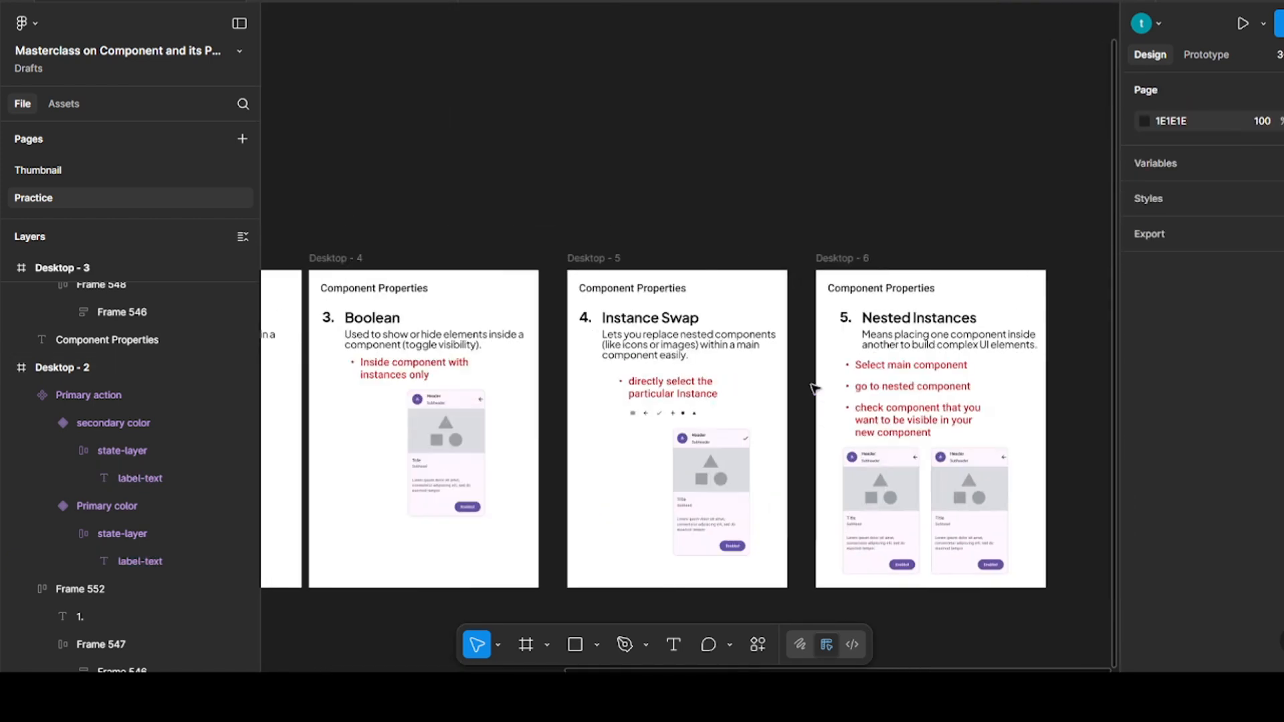
scroll(991, 567, "up", 5)
scroll(991, 567, "up", 3)
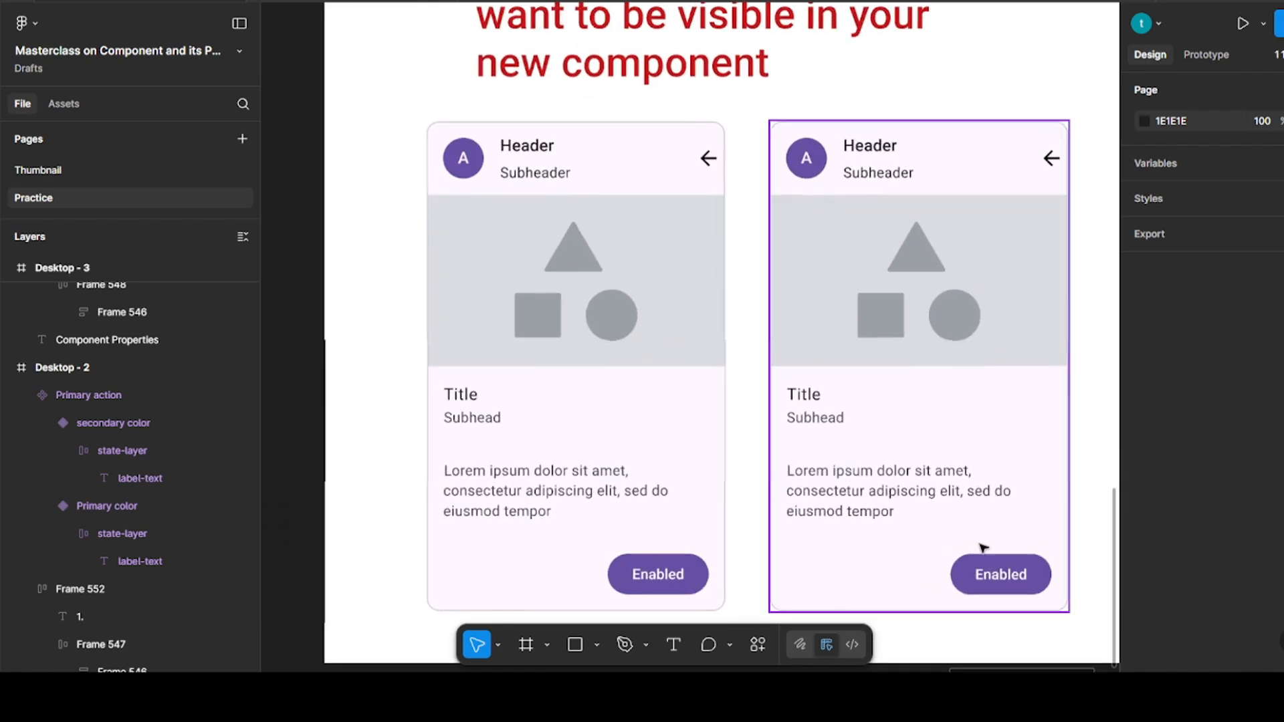
left_click(970, 427)
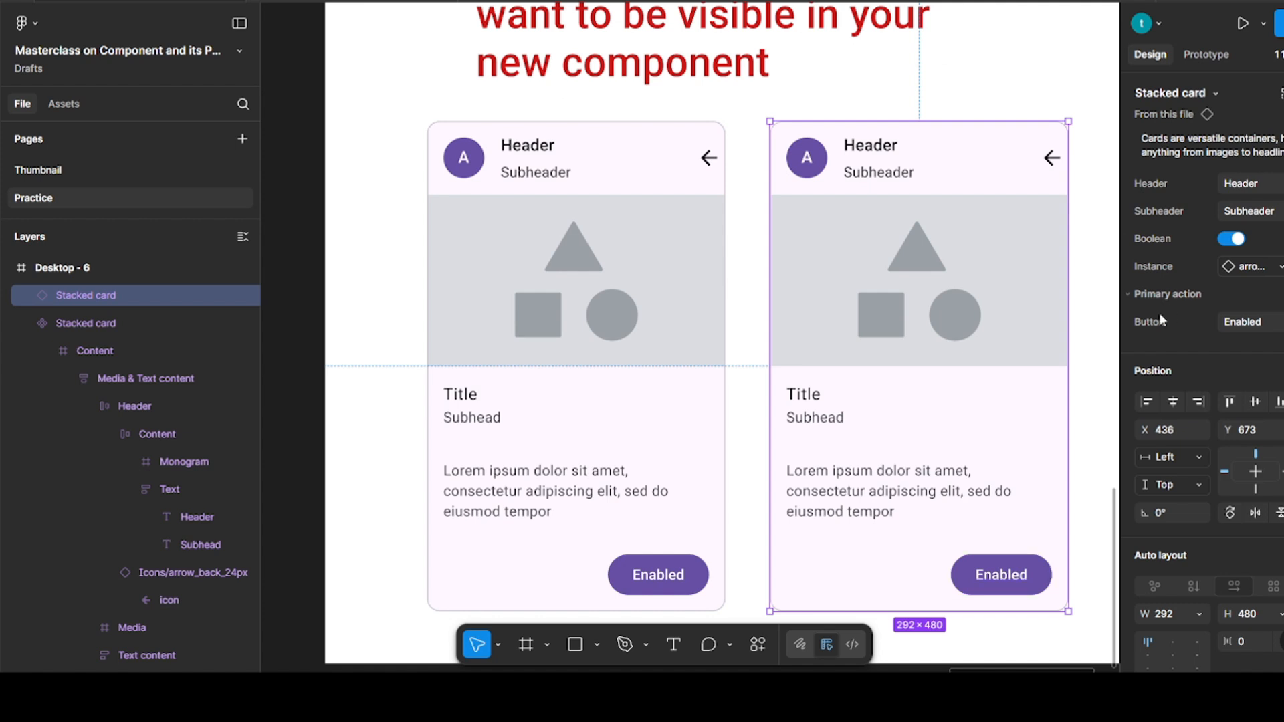
scroll(983, 281, "up", 8)
scroll(992, 317, "down", 4)
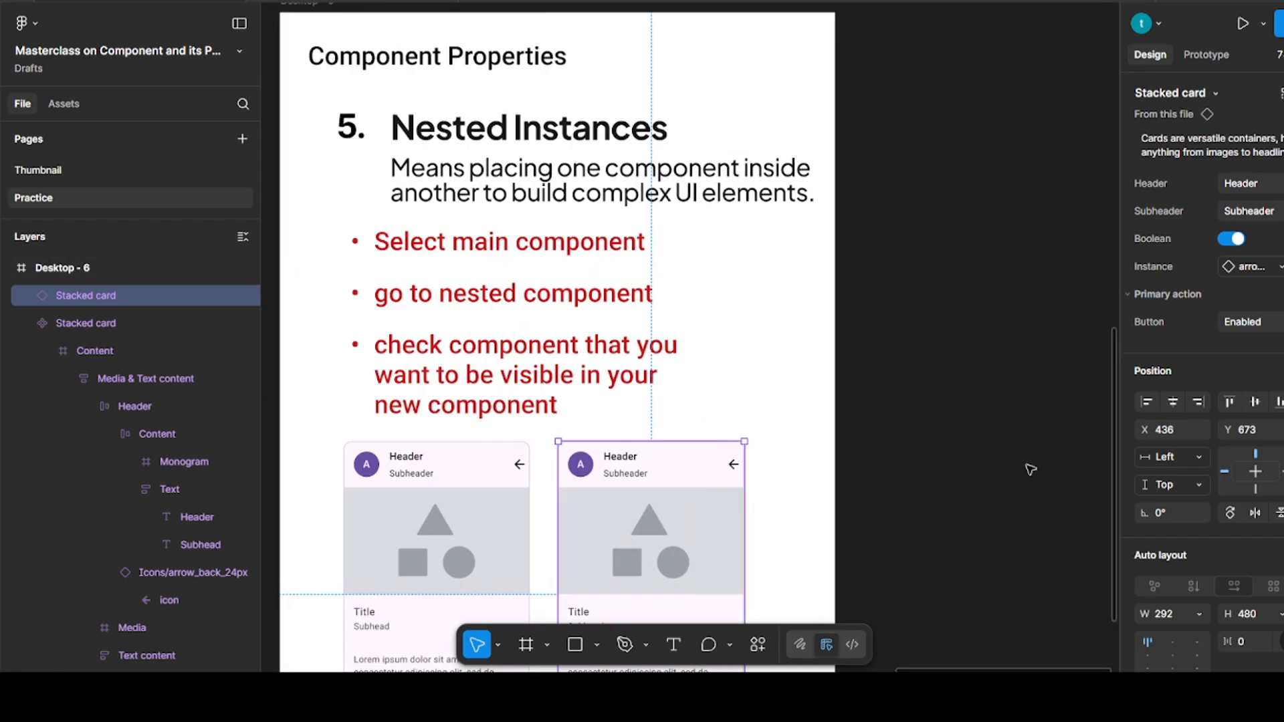
scroll(435, 468, "down", 2)
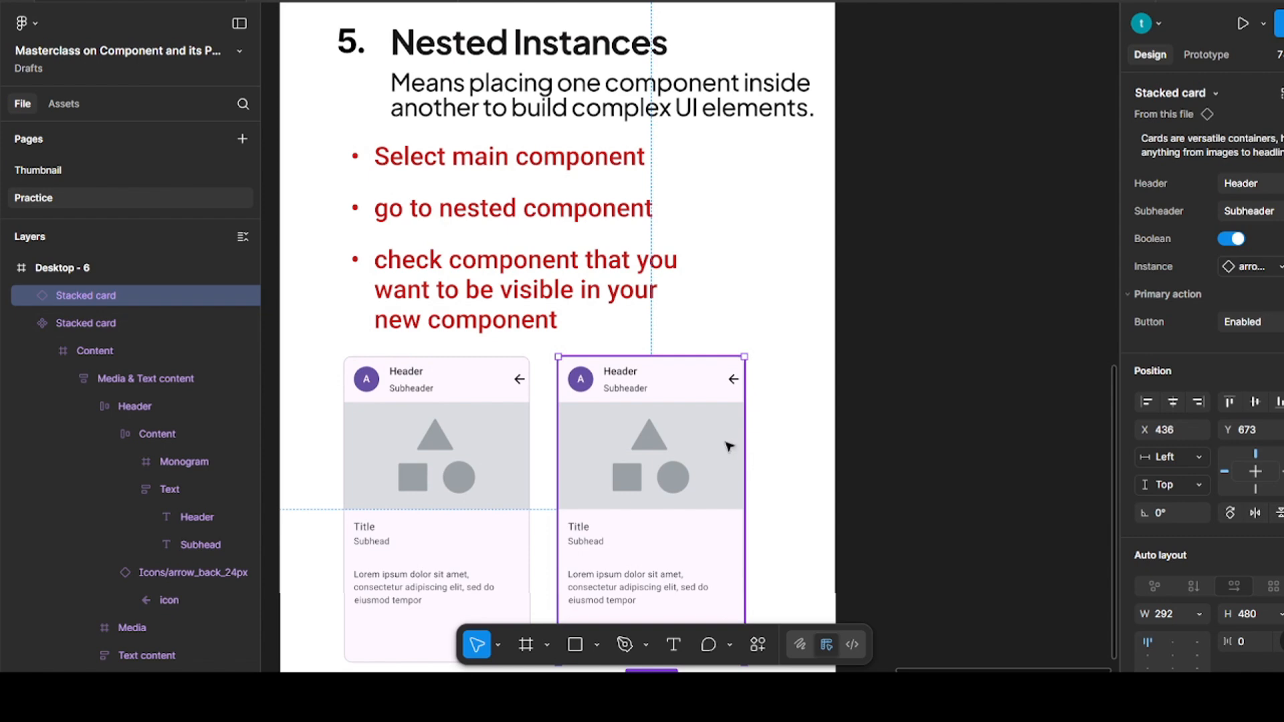
scroll(712, 447, "down", 1)
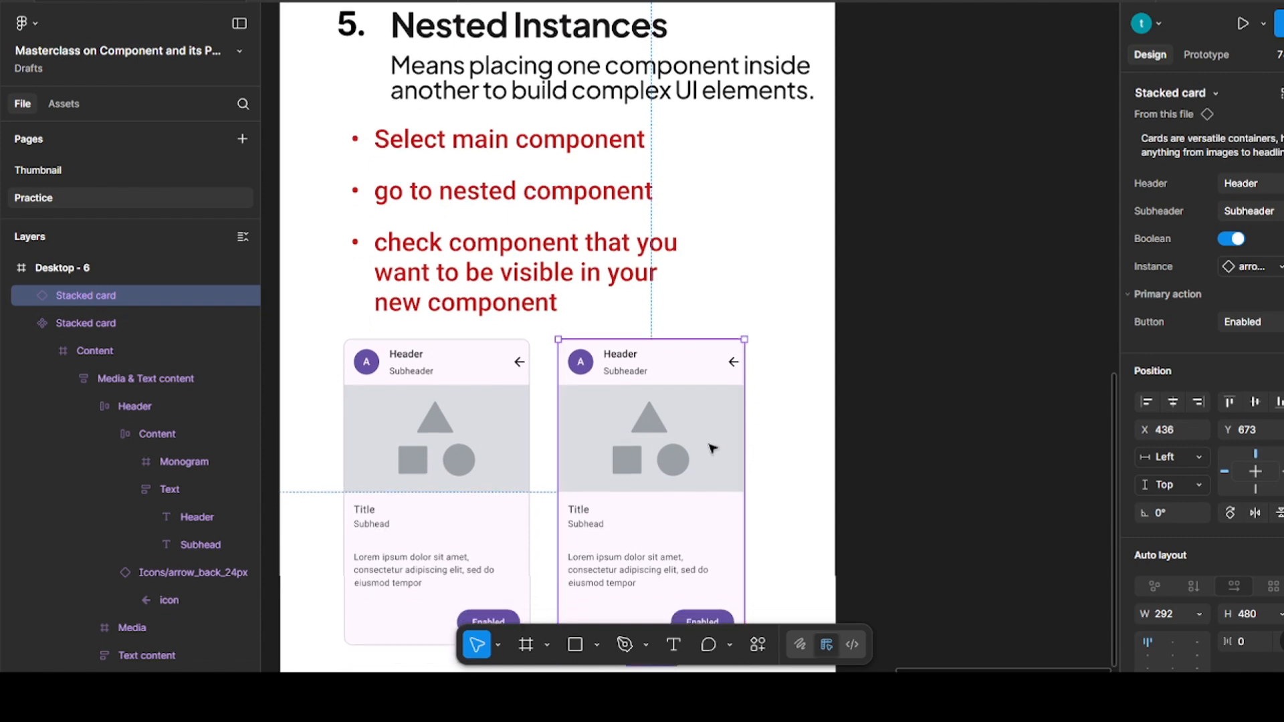
scroll(696, 576, "down", 1)
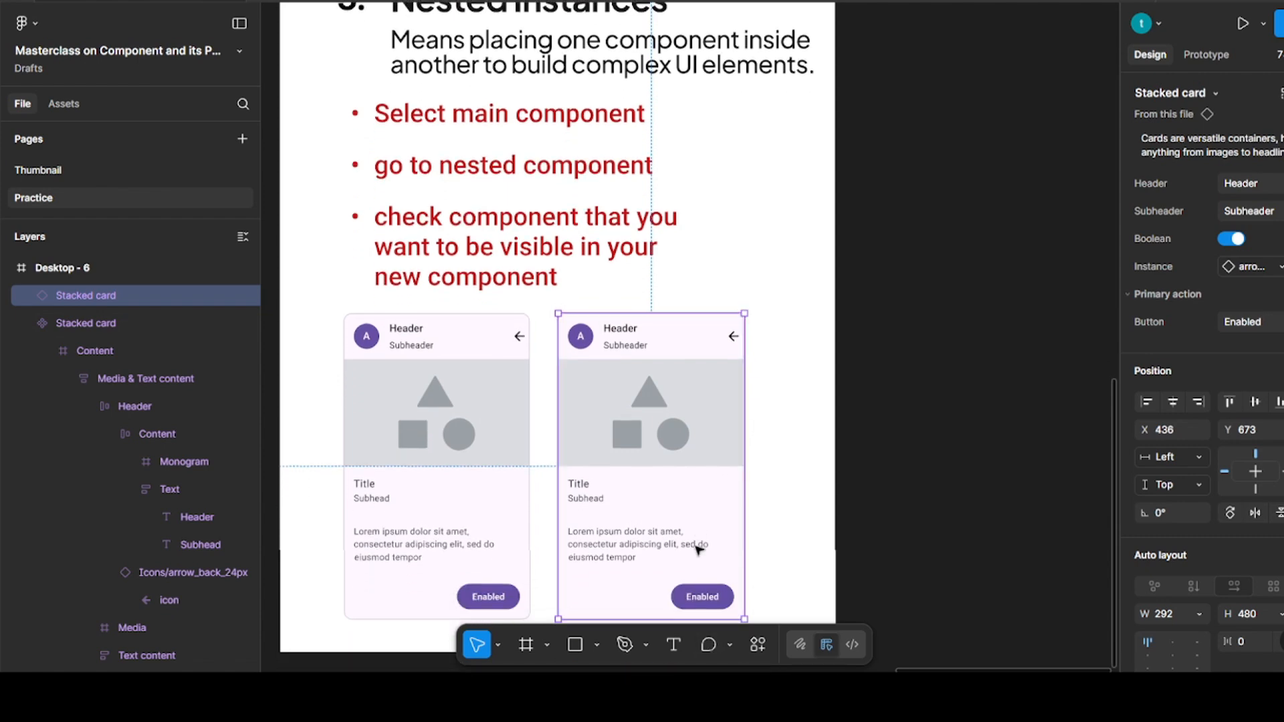